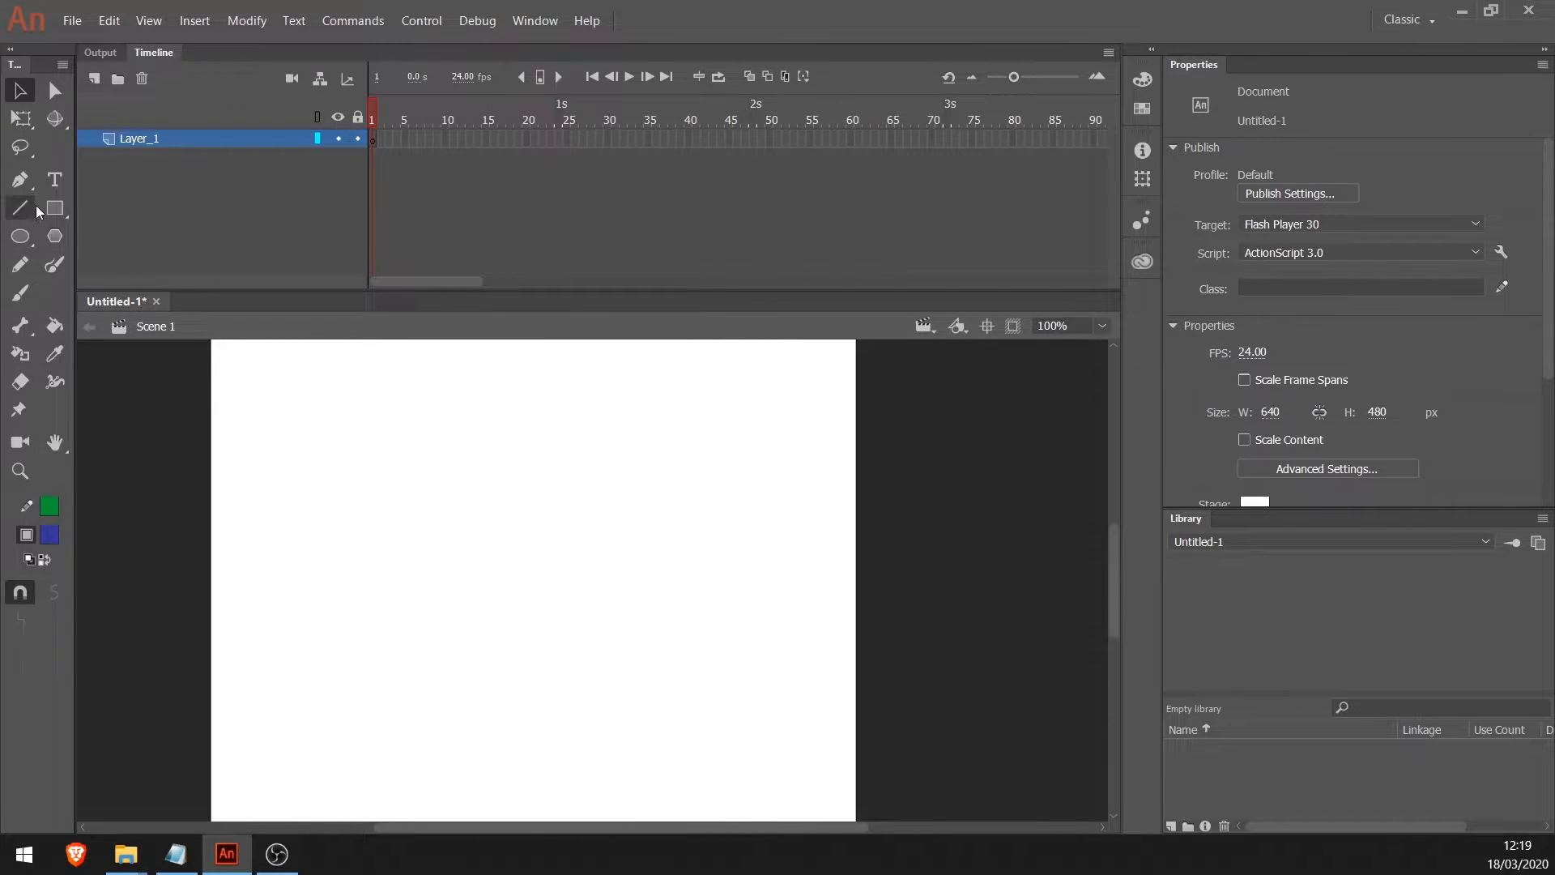
Step: Set the Brush tool to size 28 with the round tip and paint a blue wavy stroke across the stage
{"action": "left_click", "coordinate": [20, 266]}
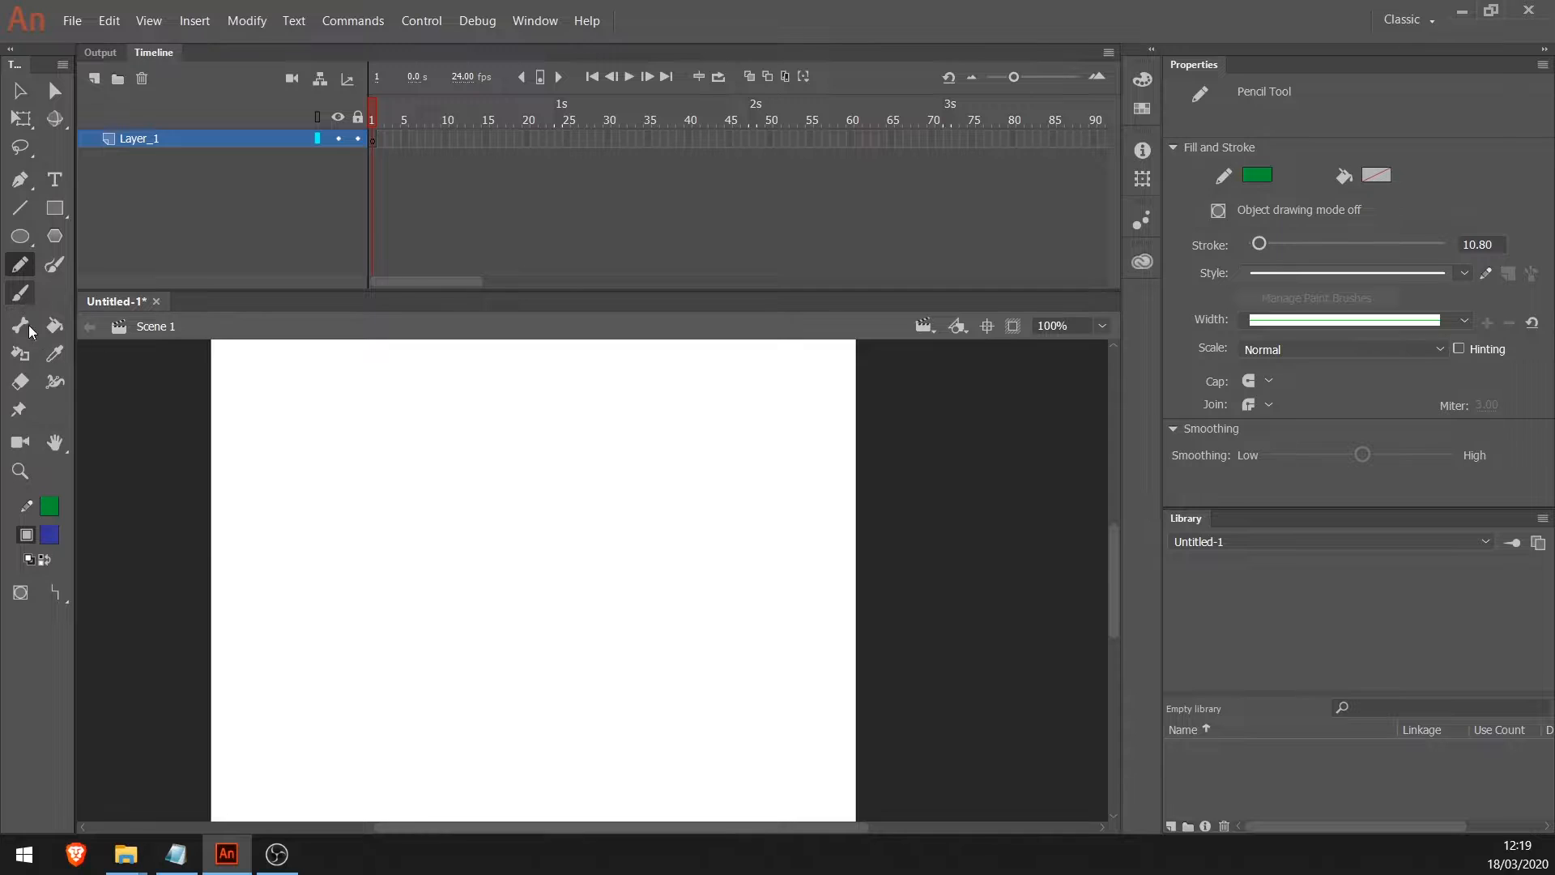
{"action": "left_click", "coordinate": [20, 293]}
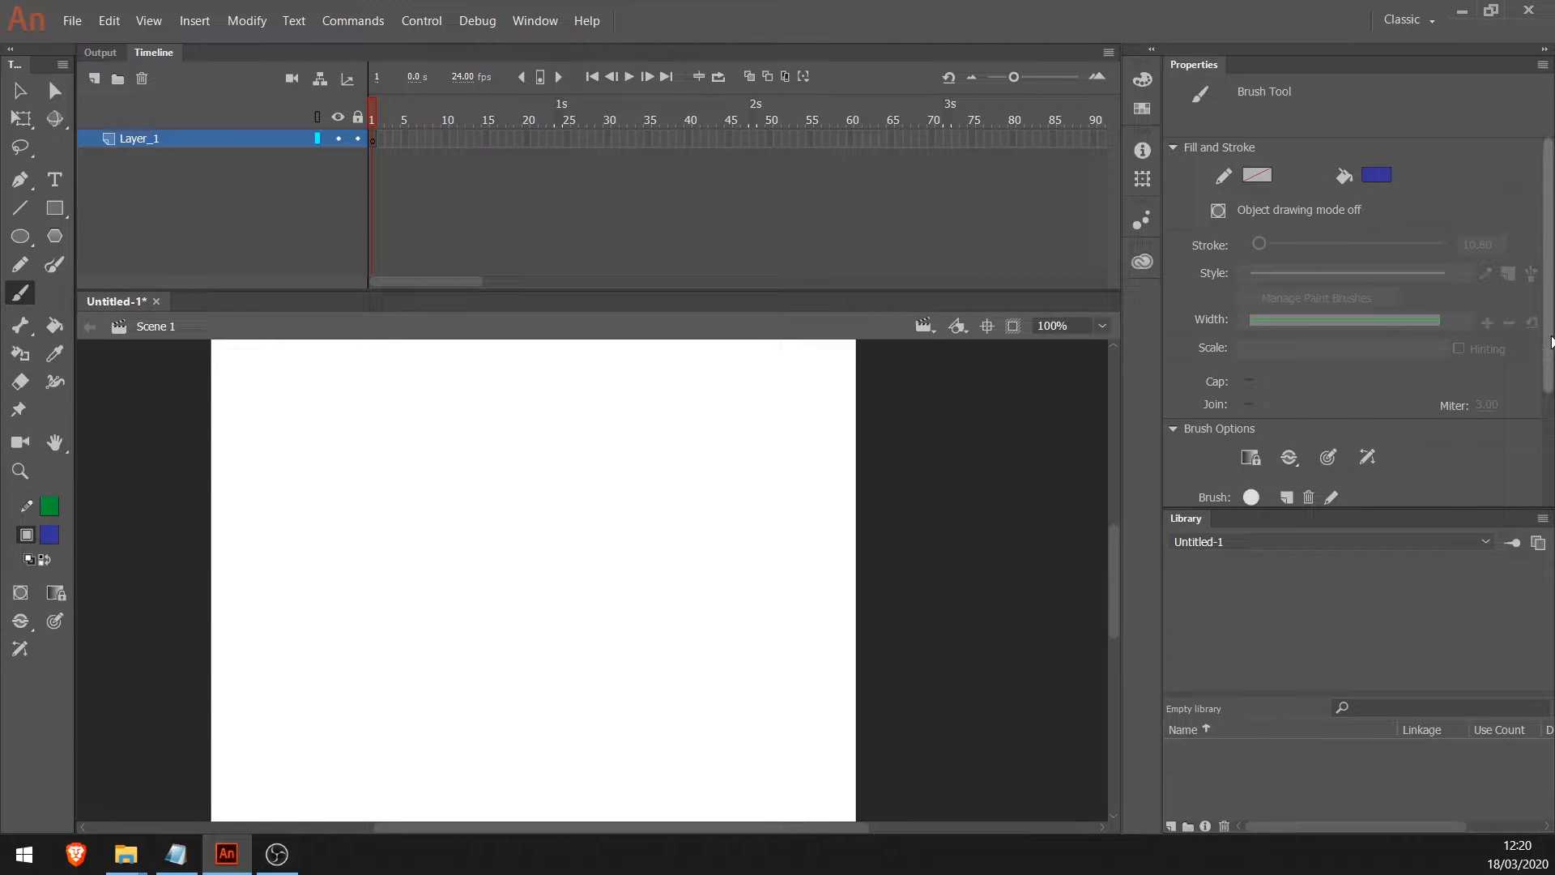
{"action": "left_click_drag", "start_coordinate": [1547, 338], "coordinate": [1548, 454]}
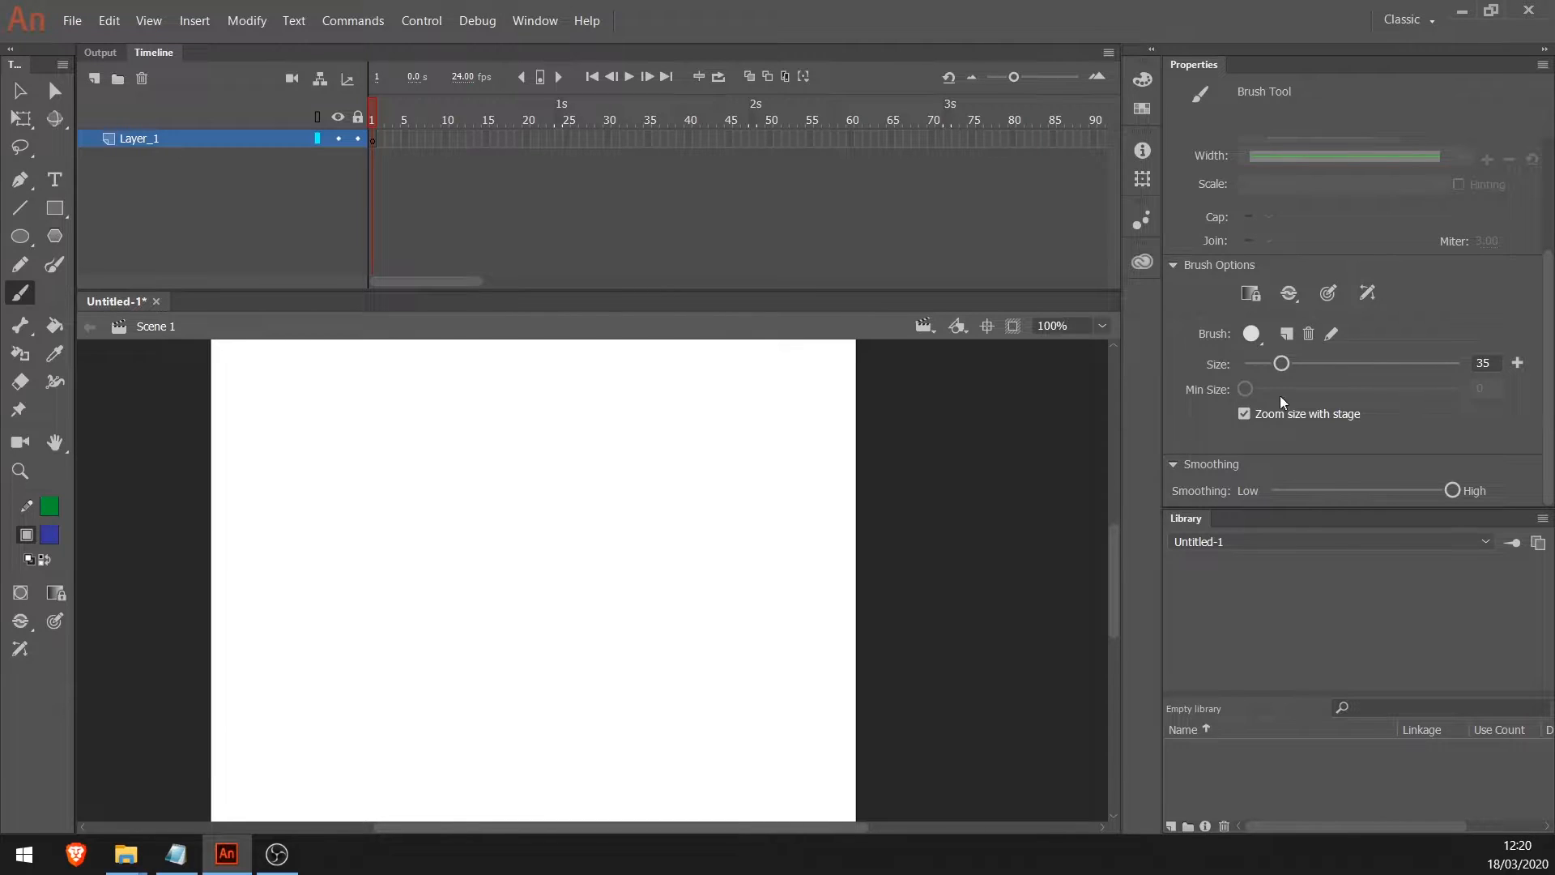
{"action": "mouse_move", "coordinate": [1287, 363]}
{"action": "left_mouse_down"}
{"action": "mouse_move", "coordinate": [1274, 364]}
{"action": "mouse_move", "coordinate": [1354, 363]}
{"action": "mouse_move", "coordinate": [1272, 364]}
{"action": "left_mouse_up"}
{"action": "left_click", "coordinate": [1255, 336]}
{"action": "left_click", "coordinate": [1252, 338]}
{"action": "mouse_move", "coordinate": [279, 554]}
{"action": "left_mouse_down"}
{"action": "mouse_move", "coordinate": [379, 513]}
{"action": "mouse_move", "coordinate": [464, 539]}
{"action": "mouse_move", "coordinate": [583, 484]}
{"action": "left_mouse_up"}
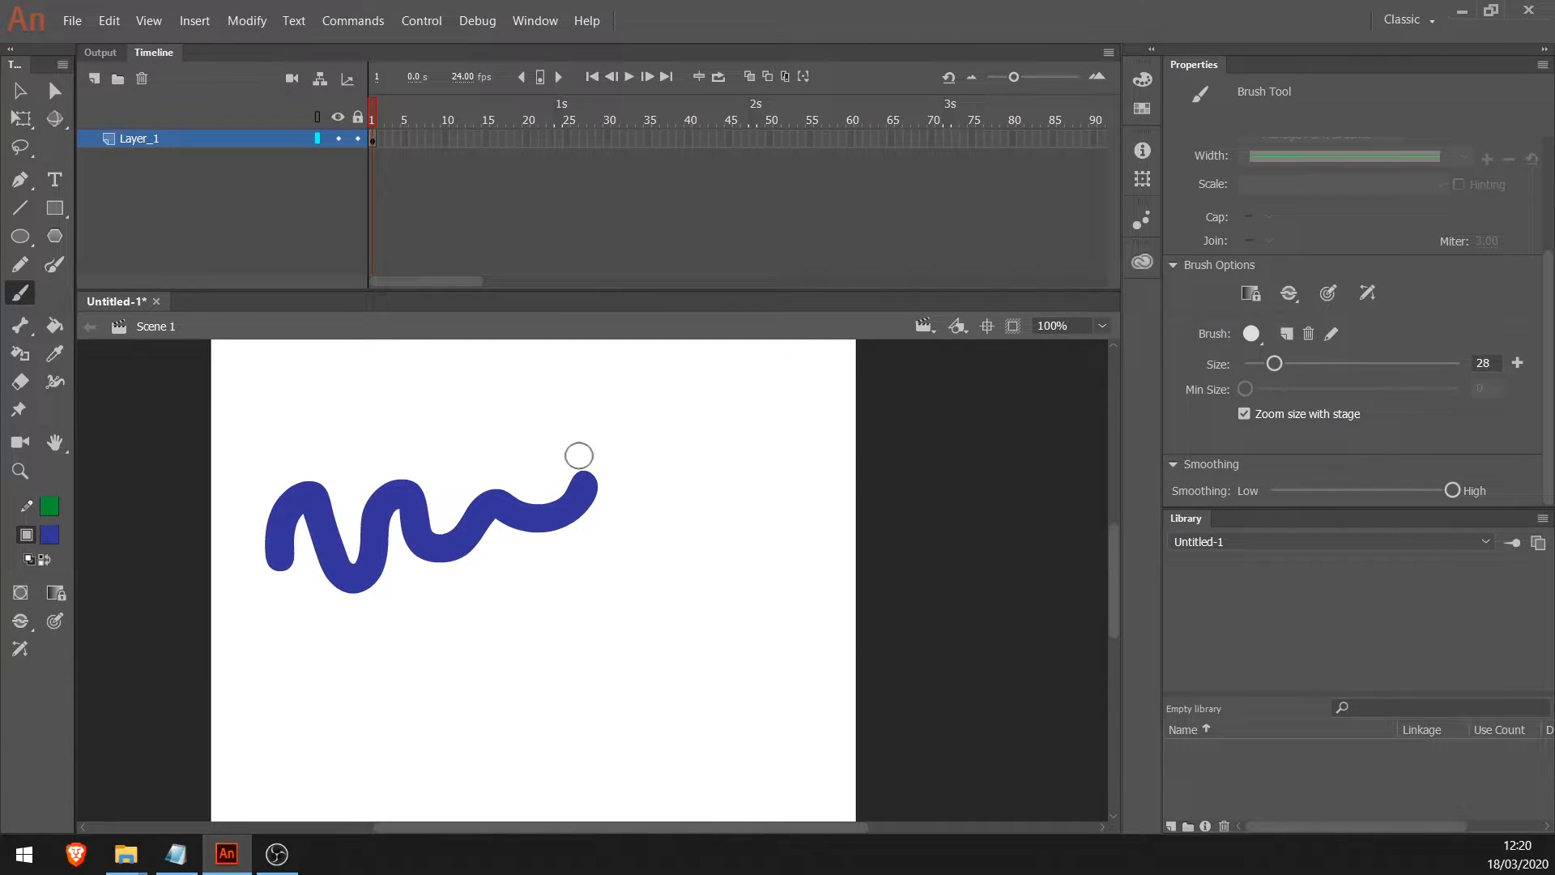
Step: Select and deselect the blue wavy stroke, and paint two more blue strokes over it to merge them into one shape
{"action": "key", "text": "v"}
{"action": "left_click", "coordinate": [402, 522]}
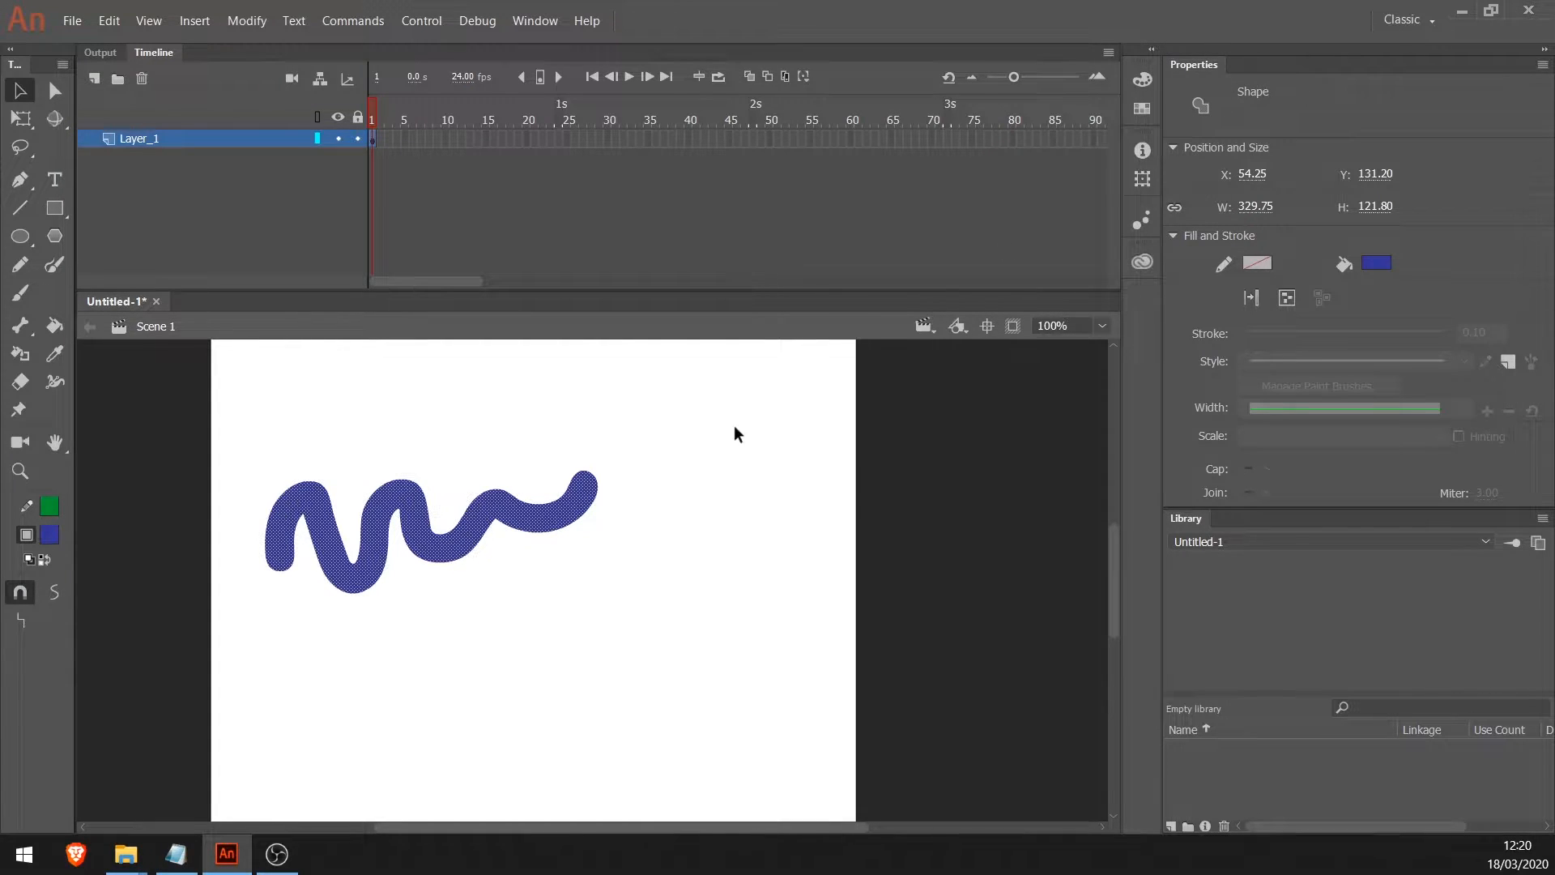
{"action": "left_click", "coordinate": [442, 455]}
{"action": "key", "text": "b"}
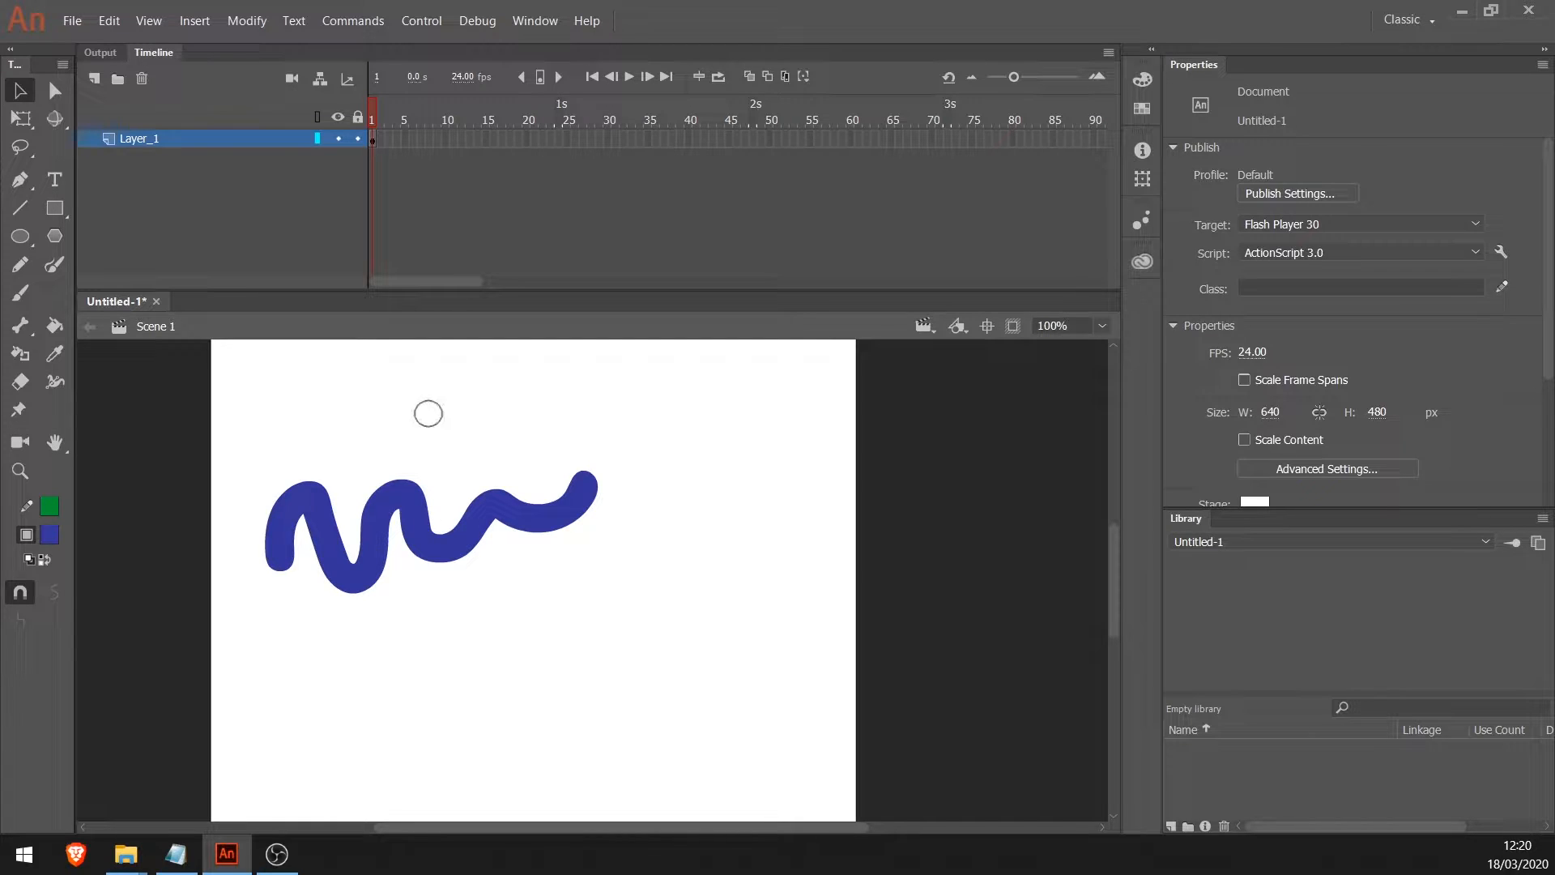
{"action": "mouse_move", "coordinate": [332, 513]}
{"action": "left_mouse_down"}
{"action": "mouse_move", "coordinate": [350, 548]}
{"action": "mouse_move", "coordinate": [361, 524]}
{"action": "mouse_move", "coordinate": [326, 503]}
{"action": "mouse_move", "coordinate": [367, 498]}
{"action": "mouse_move", "coordinate": [355, 551]}
{"action": "mouse_move", "coordinate": [379, 494]}
{"action": "mouse_move", "coordinate": [406, 497]}
{"action": "mouse_move", "coordinate": [337, 498]}
{"action": "mouse_move", "coordinate": [369, 489]}
{"action": "mouse_move", "coordinate": [450, 522]}
{"action": "mouse_move", "coordinate": [587, 484]}
{"action": "left_mouse_up"}
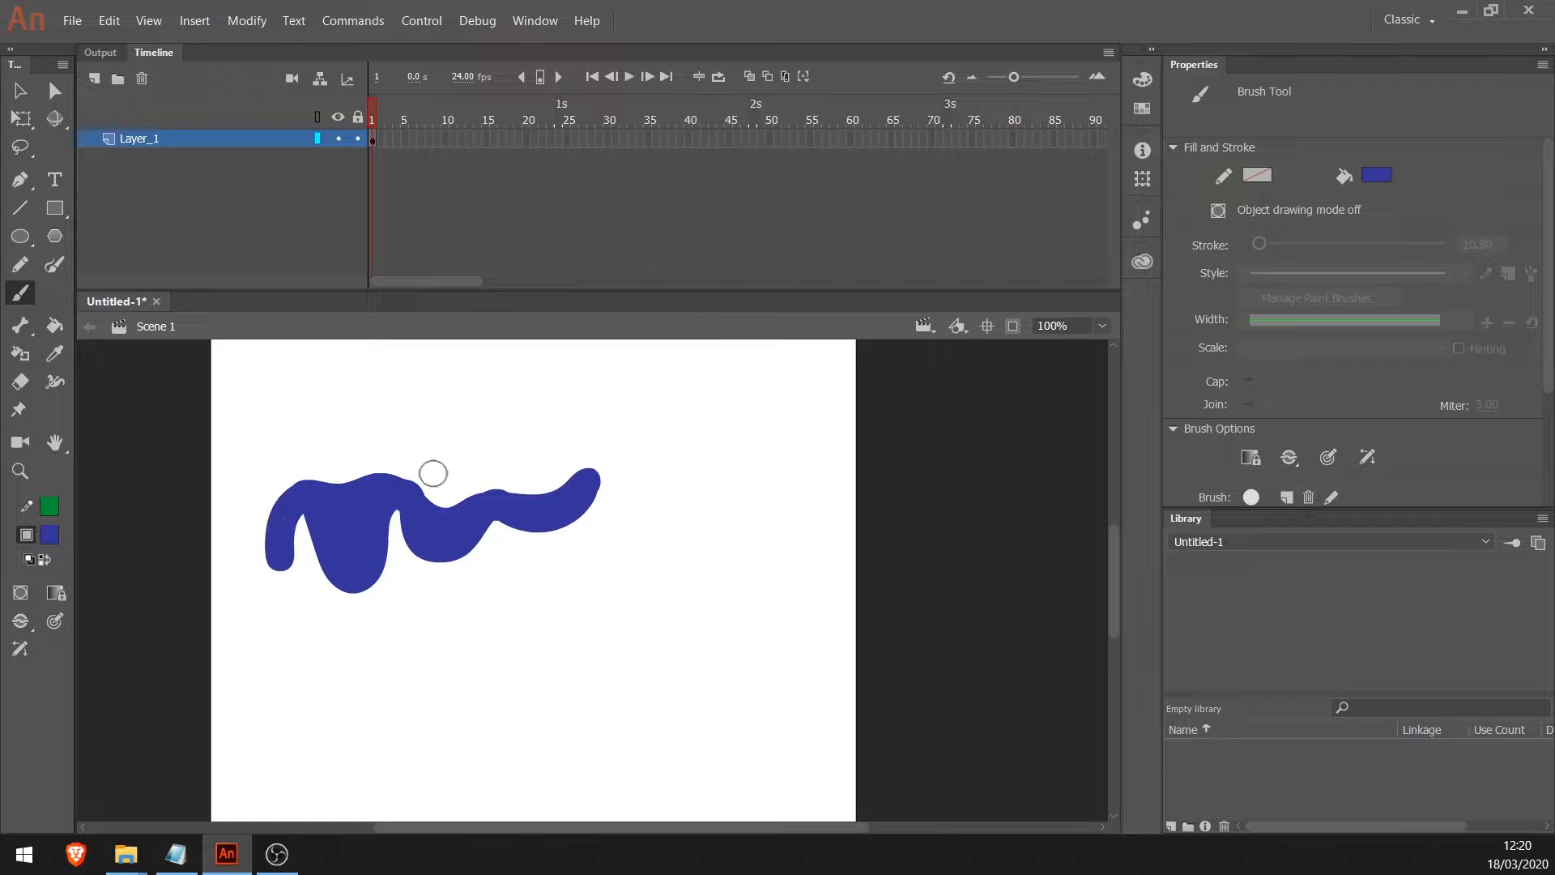
{"action": "mouse_move", "coordinate": [328, 500]}
{"action": "left_mouse_down"}
{"action": "mouse_move", "coordinate": [403, 486]}
{"action": "mouse_move", "coordinate": [531, 498]}
{"action": "mouse_move", "coordinate": [631, 438]}
{"action": "left_mouse_up"}
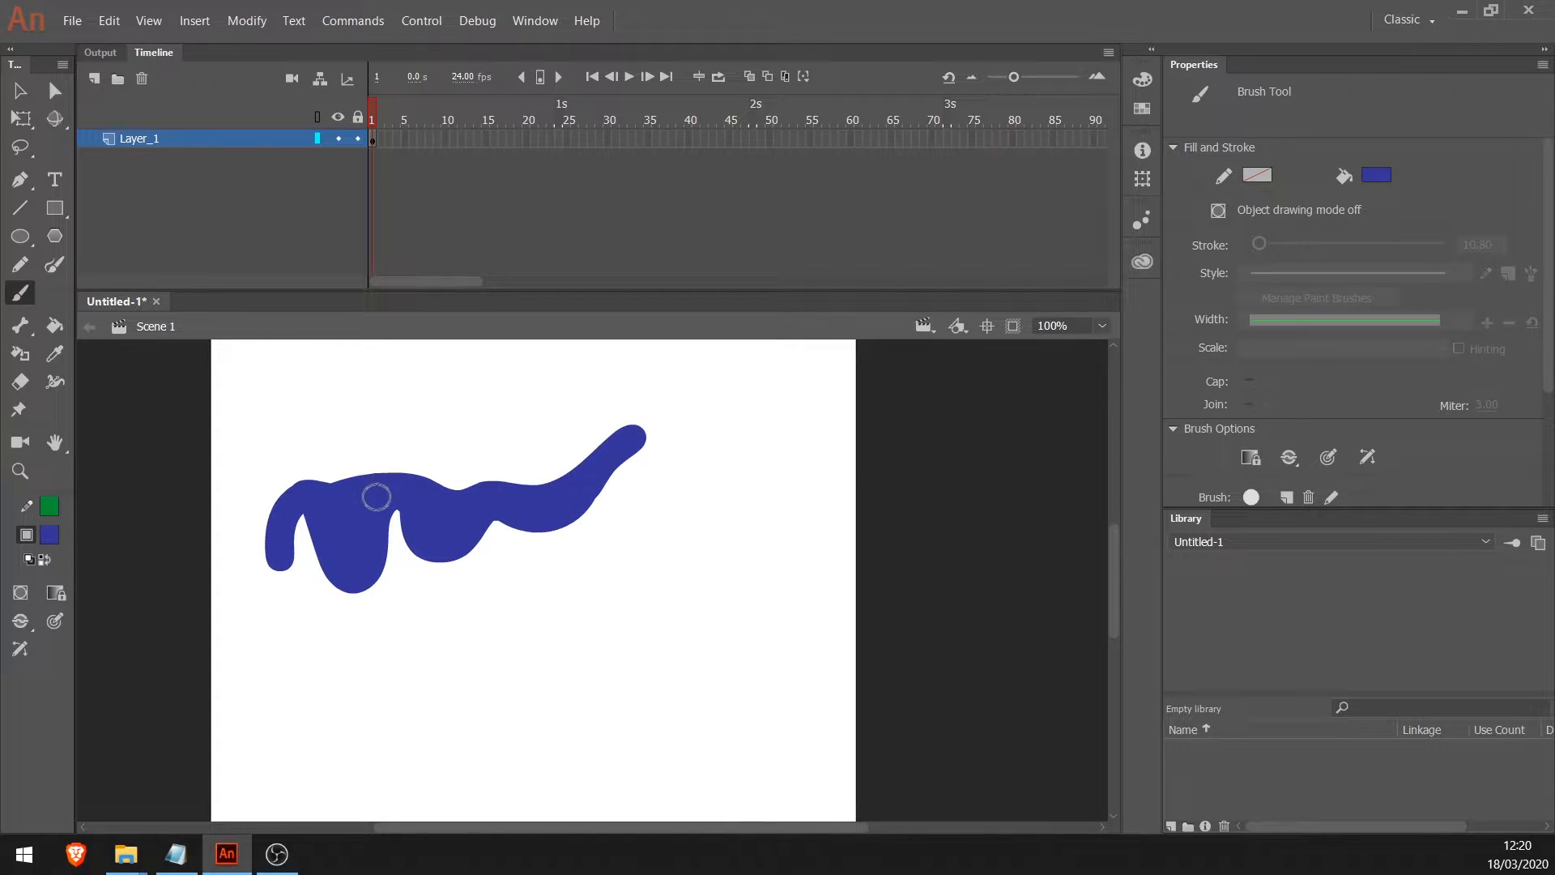
Step: Select the merged blue shape to check it, and pull two pointed spikes upward from its upper edge
{"action": "key", "text": "v"}
{"action": "left_click", "coordinate": [331, 486]}
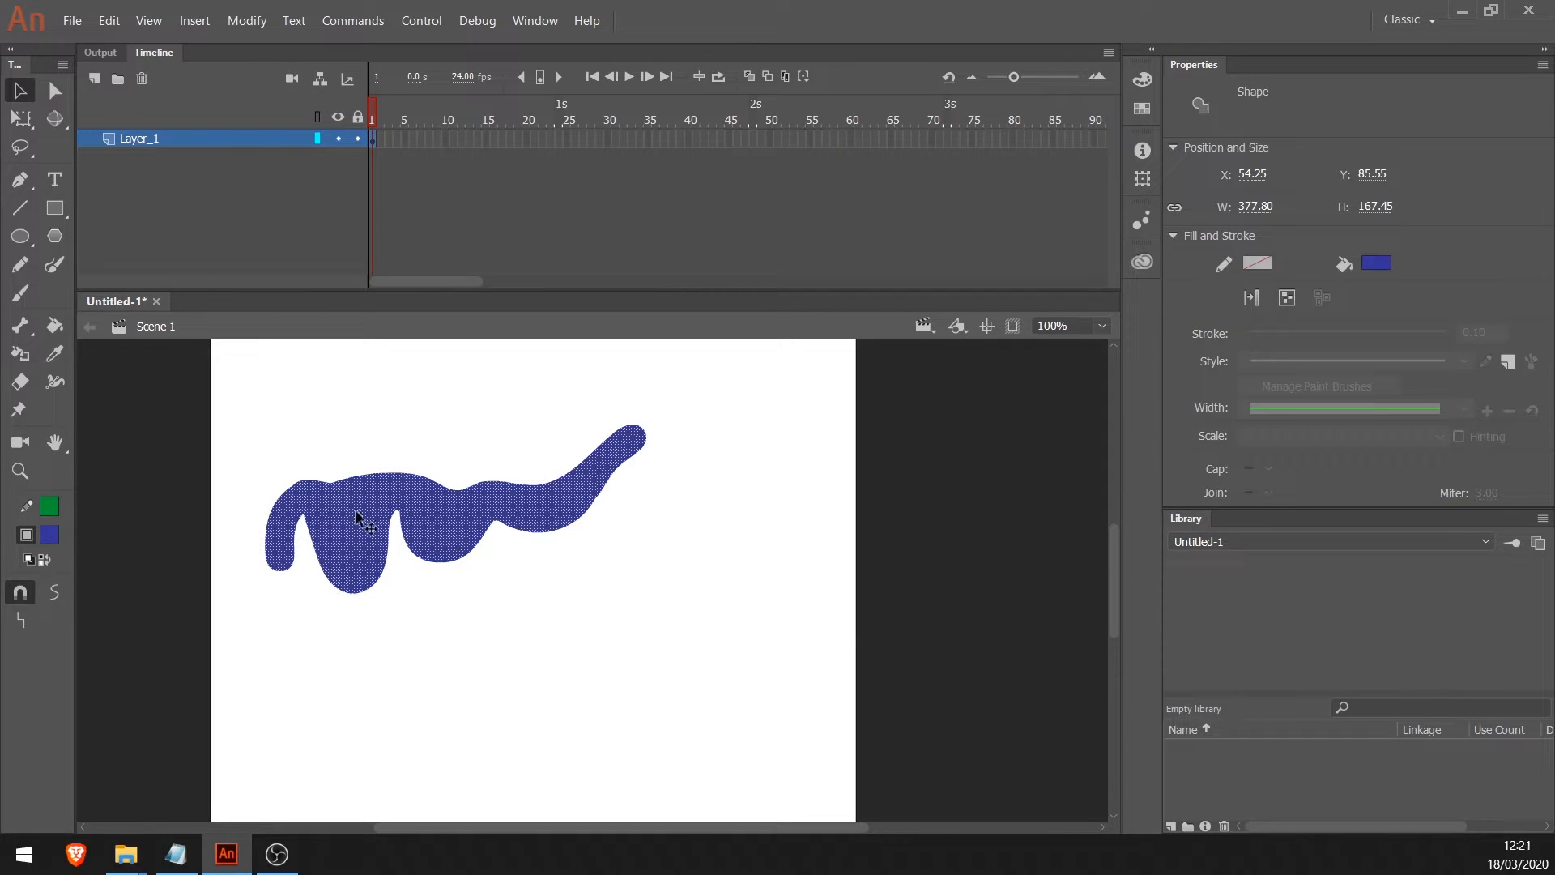
{"action": "left_click", "coordinate": [335, 478]}
{"action": "left_click_drag", "start_coordinate": [335, 483], "coordinate": [344, 437]}
{"action": "mouse_move", "coordinate": [466, 493]}
{"action": "left_mouse_down"}
{"action": "mouse_move", "coordinate": [472, 433]}
{"action": "mouse_move", "coordinate": [460, 476]}
{"action": "left_mouse_up"}
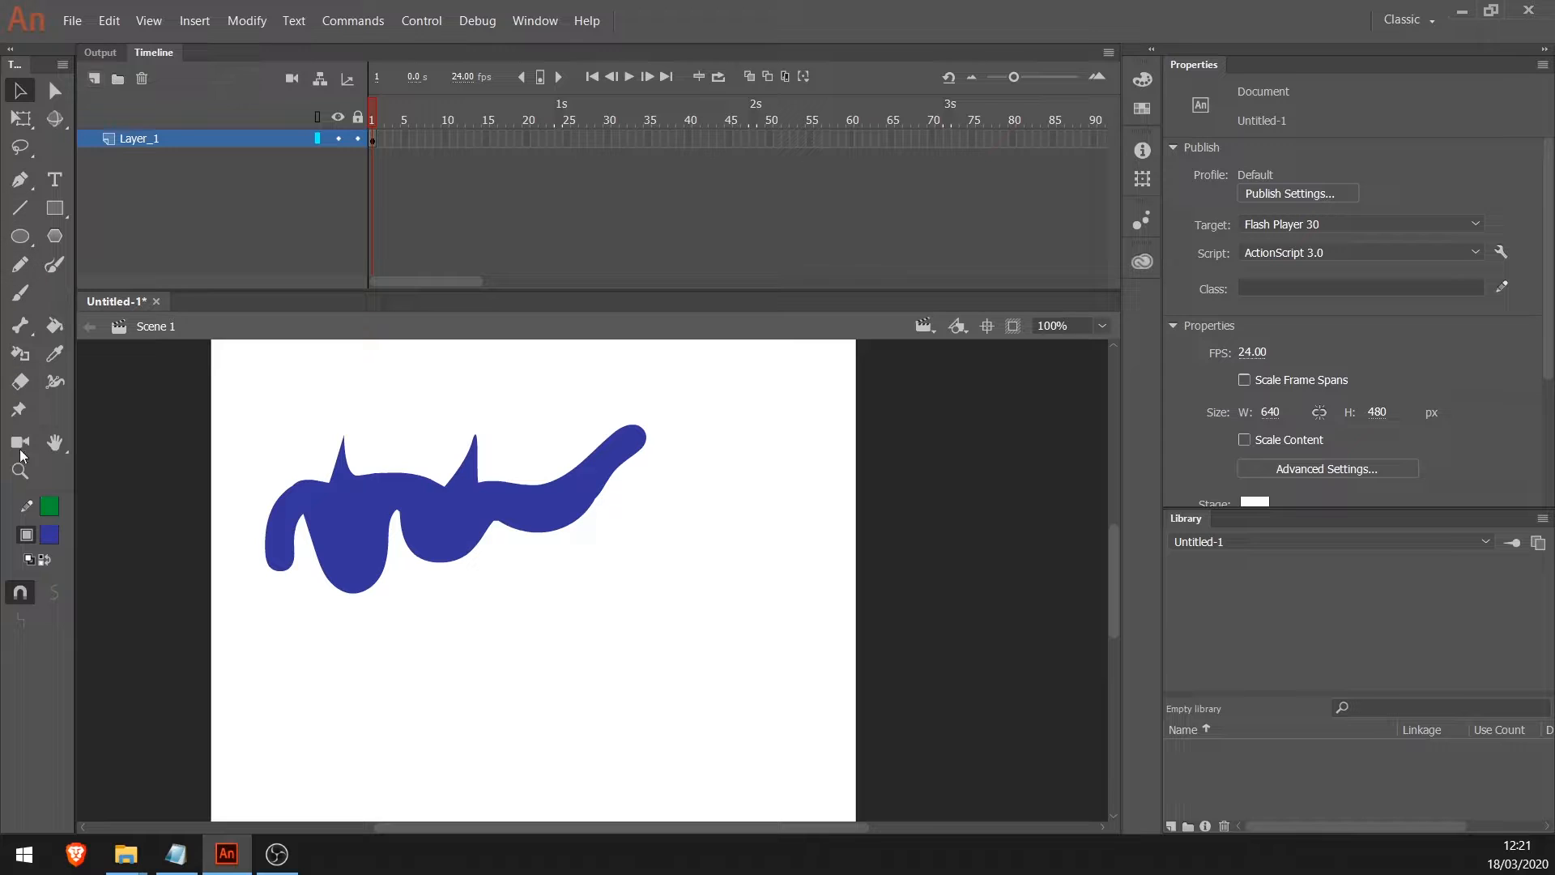
Step: Change the fill color to orange and brush a V-shaped stroke overlapping the upper end of the blue shape
{"action": "left_click", "coordinate": [56, 536]}
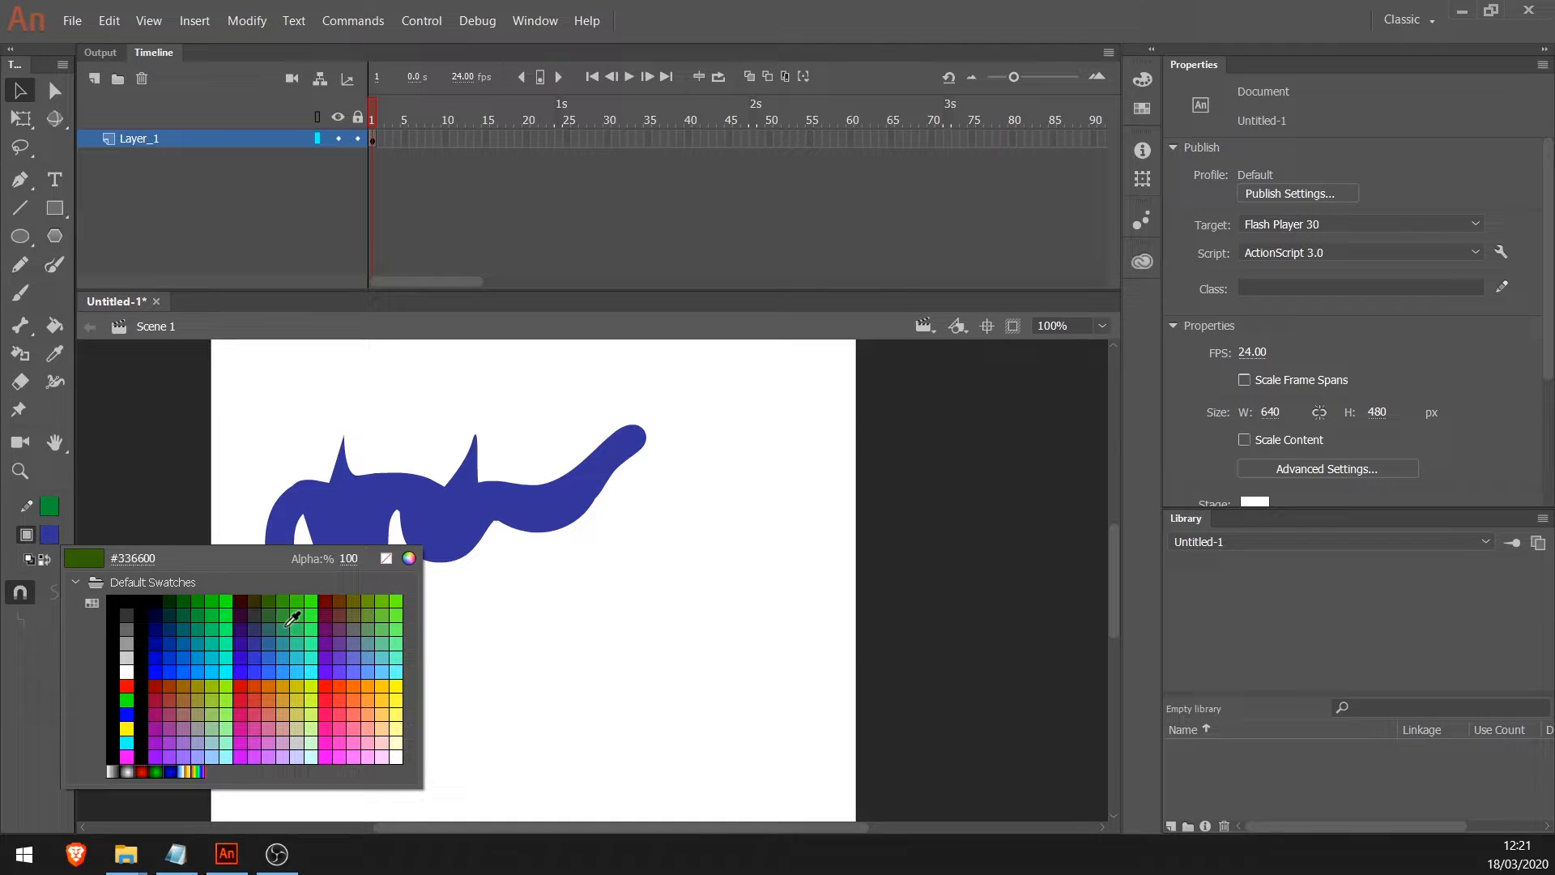
{"action": "left_click", "coordinate": [361, 676]}
{"action": "key", "text": "b"}
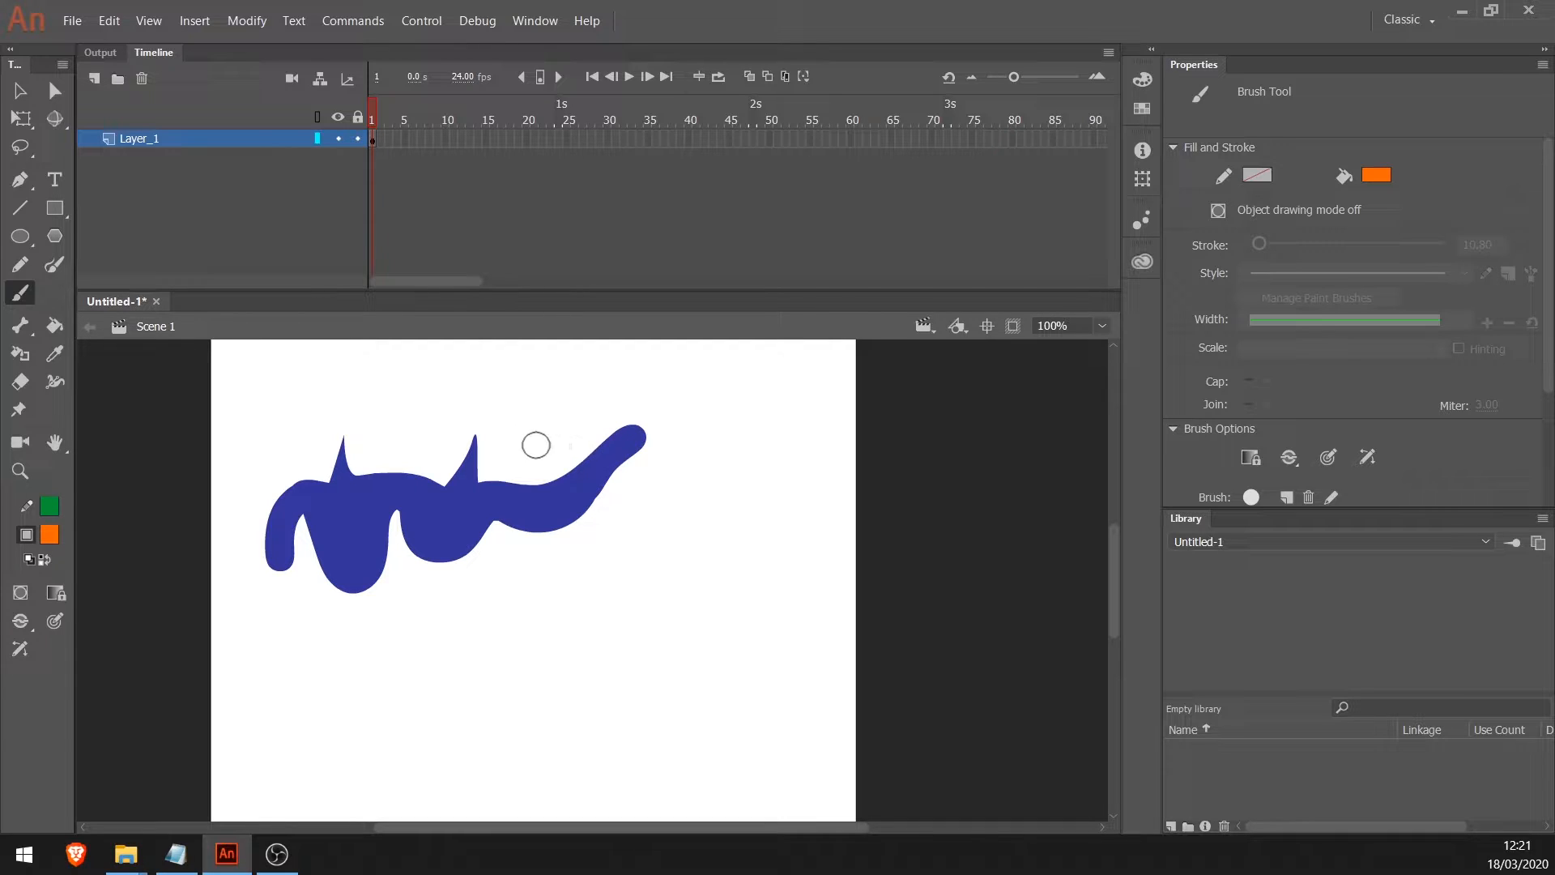
{"action": "mouse_move", "coordinate": [519, 420]}
{"action": "left_mouse_down"}
{"action": "mouse_move", "coordinate": [582, 462]}
{"action": "mouse_move", "coordinate": [634, 401]}
{"action": "left_mouse_up"}
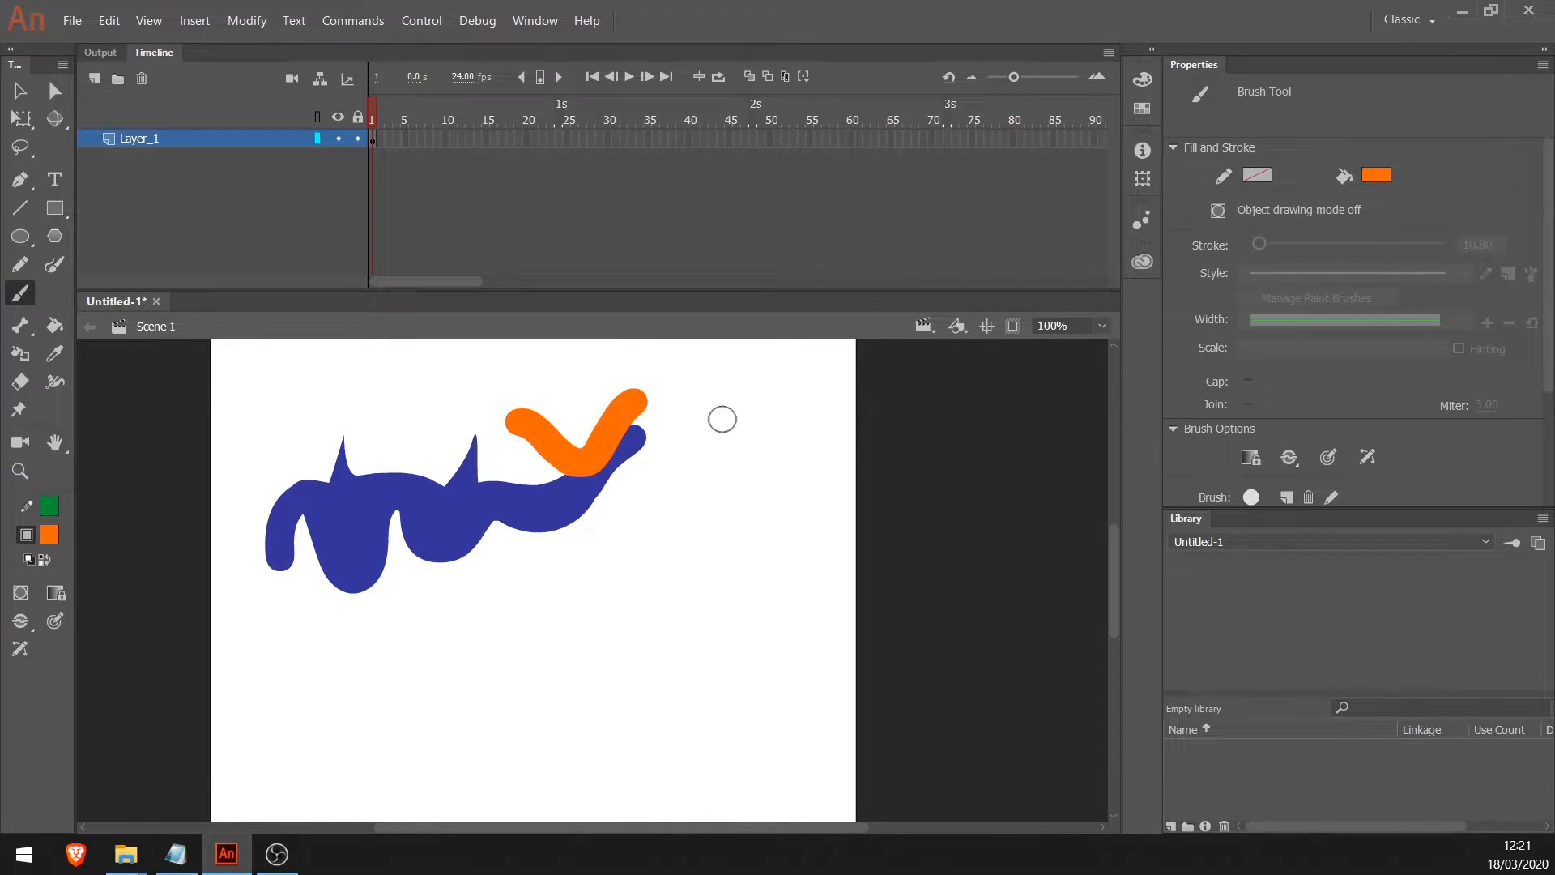
Step: Move the orange V-shaped stroke away from the blue shape and delete it
{"action": "key", "text": "v"}
{"action": "left_click", "coordinate": [593, 453]}
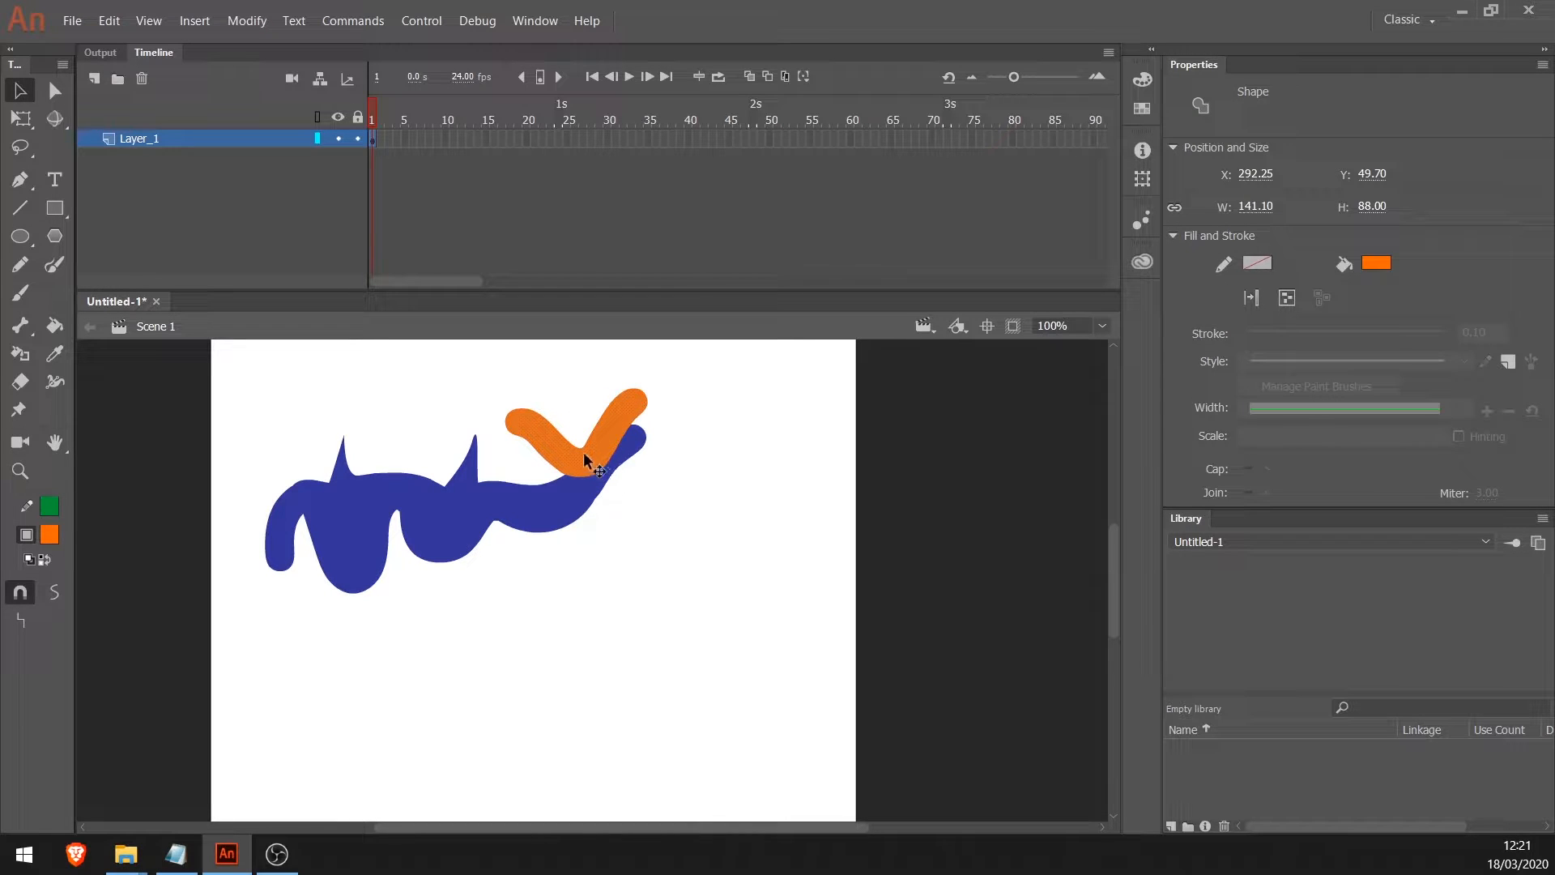
{"action": "left_click_drag", "start_coordinate": [600, 463], "coordinate": [577, 446]}
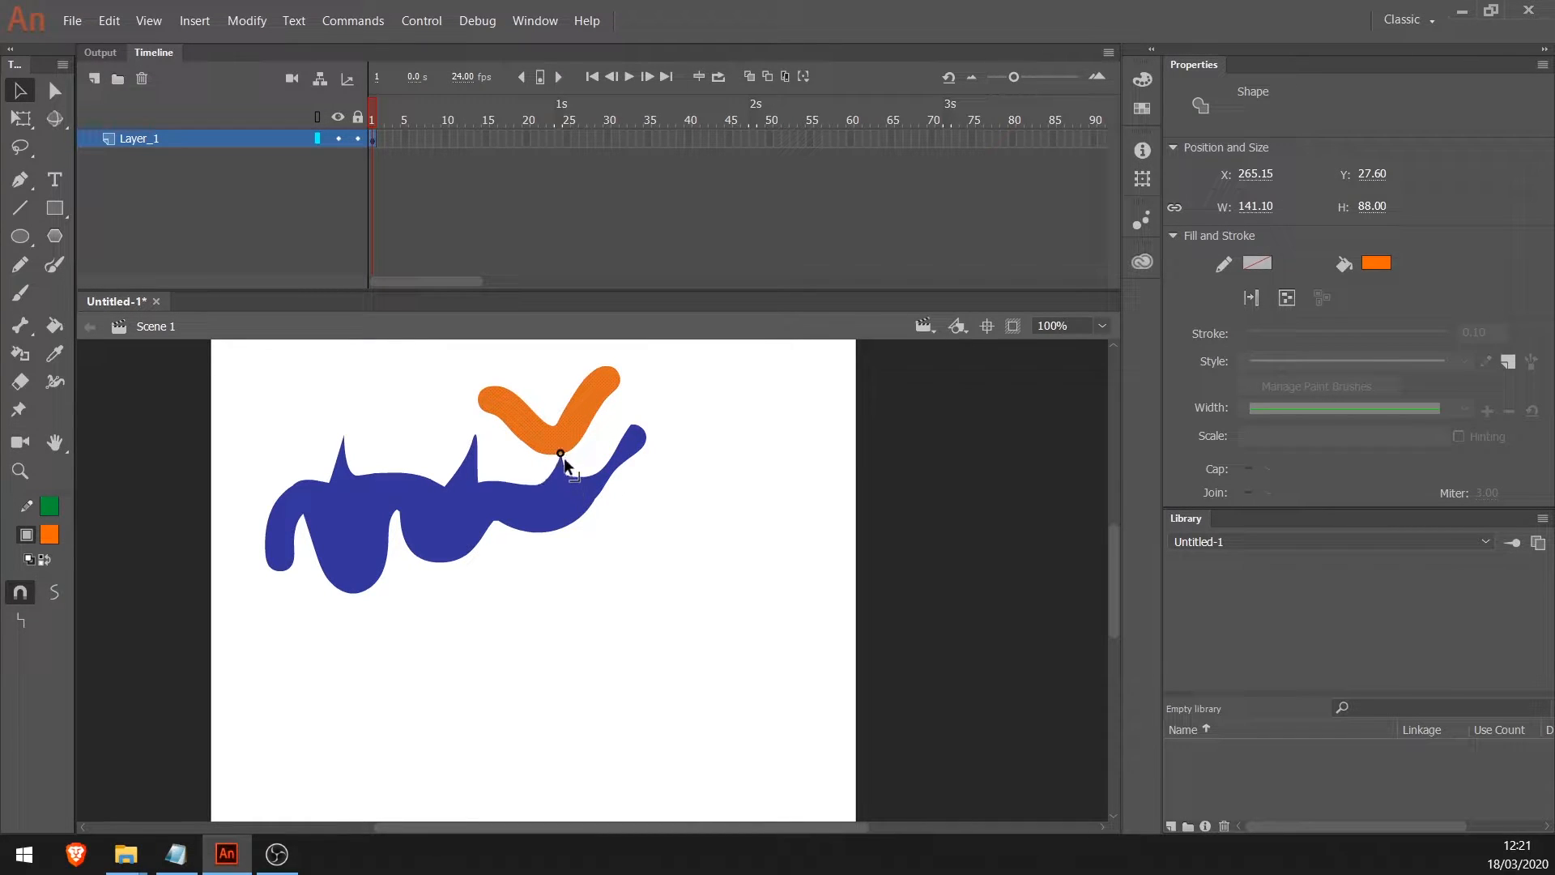
{"action": "mouse_move", "coordinate": [577, 438]}
{"action": "left_mouse_down"}
{"action": "mouse_move", "coordinate": [623, 644]}
{"action": "mouse_move", "coordinate": [504, 713]}
{"action": "left_mouse_up"}
{"action": "key", "text": "Delete"}
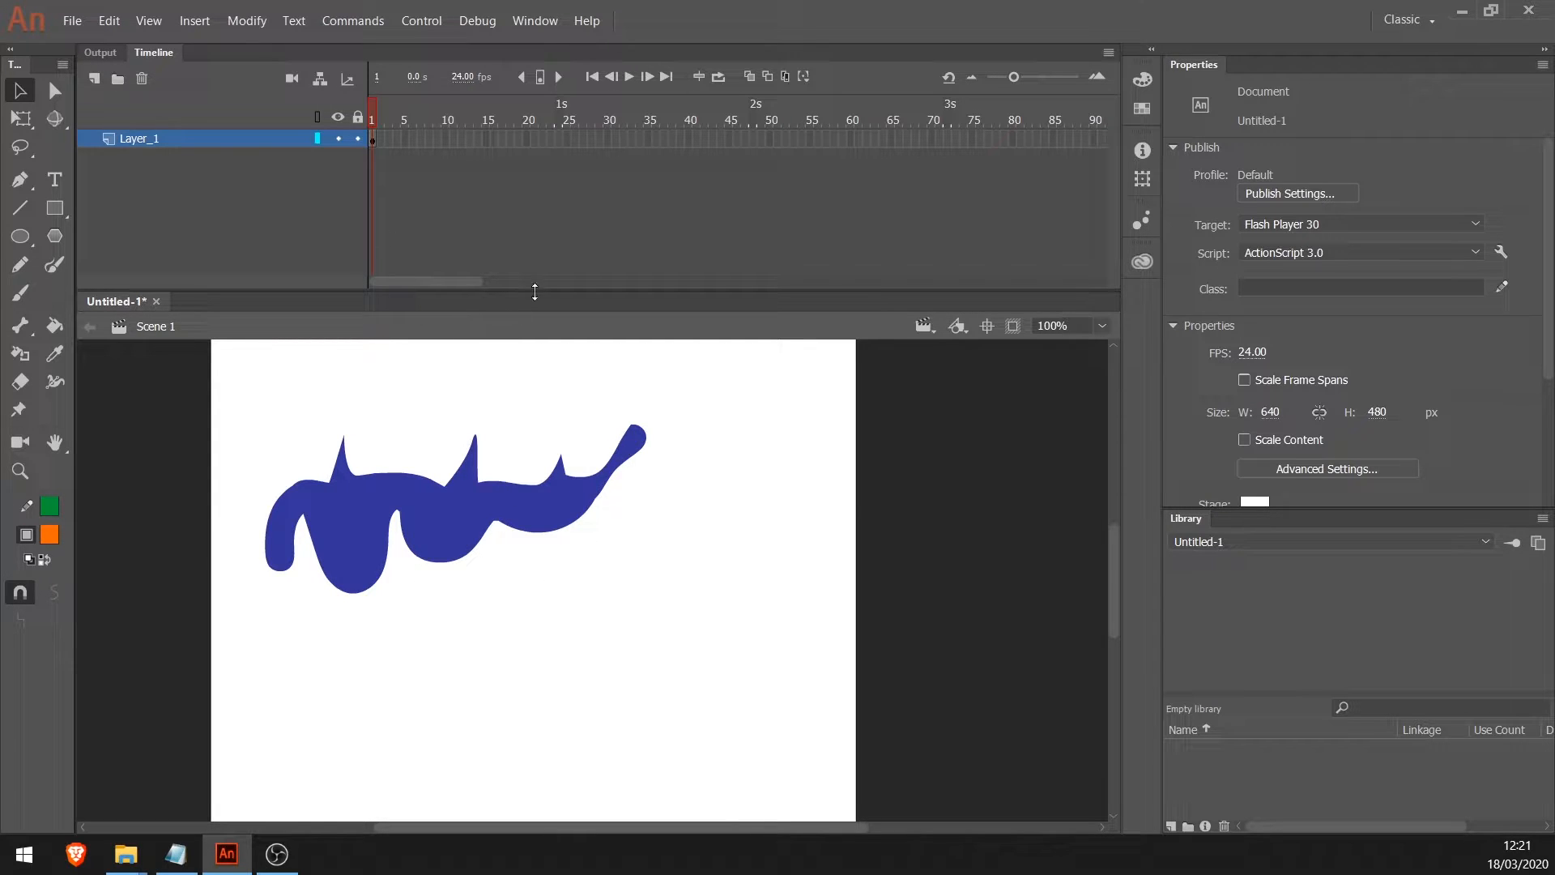
Step: Examine the anchor points along the blue shape's outline with the Subselection tool
{"action": "key", "text": "a"}
{"action": "left_click", "coordinate": [591, 515]}
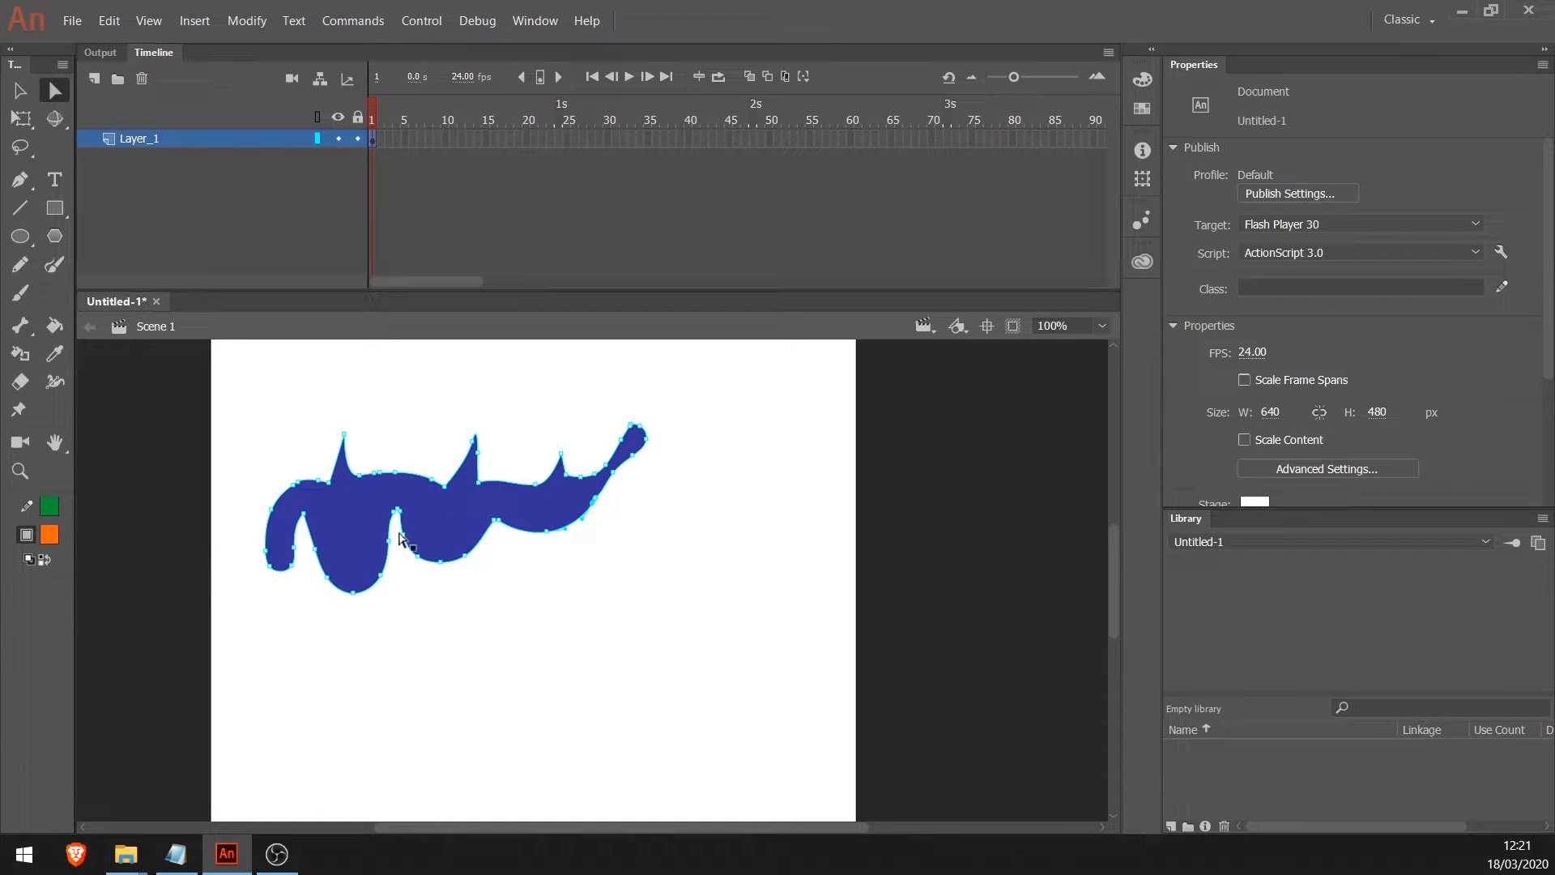
{"action": "left_click", "coordinate": [390, 609]}
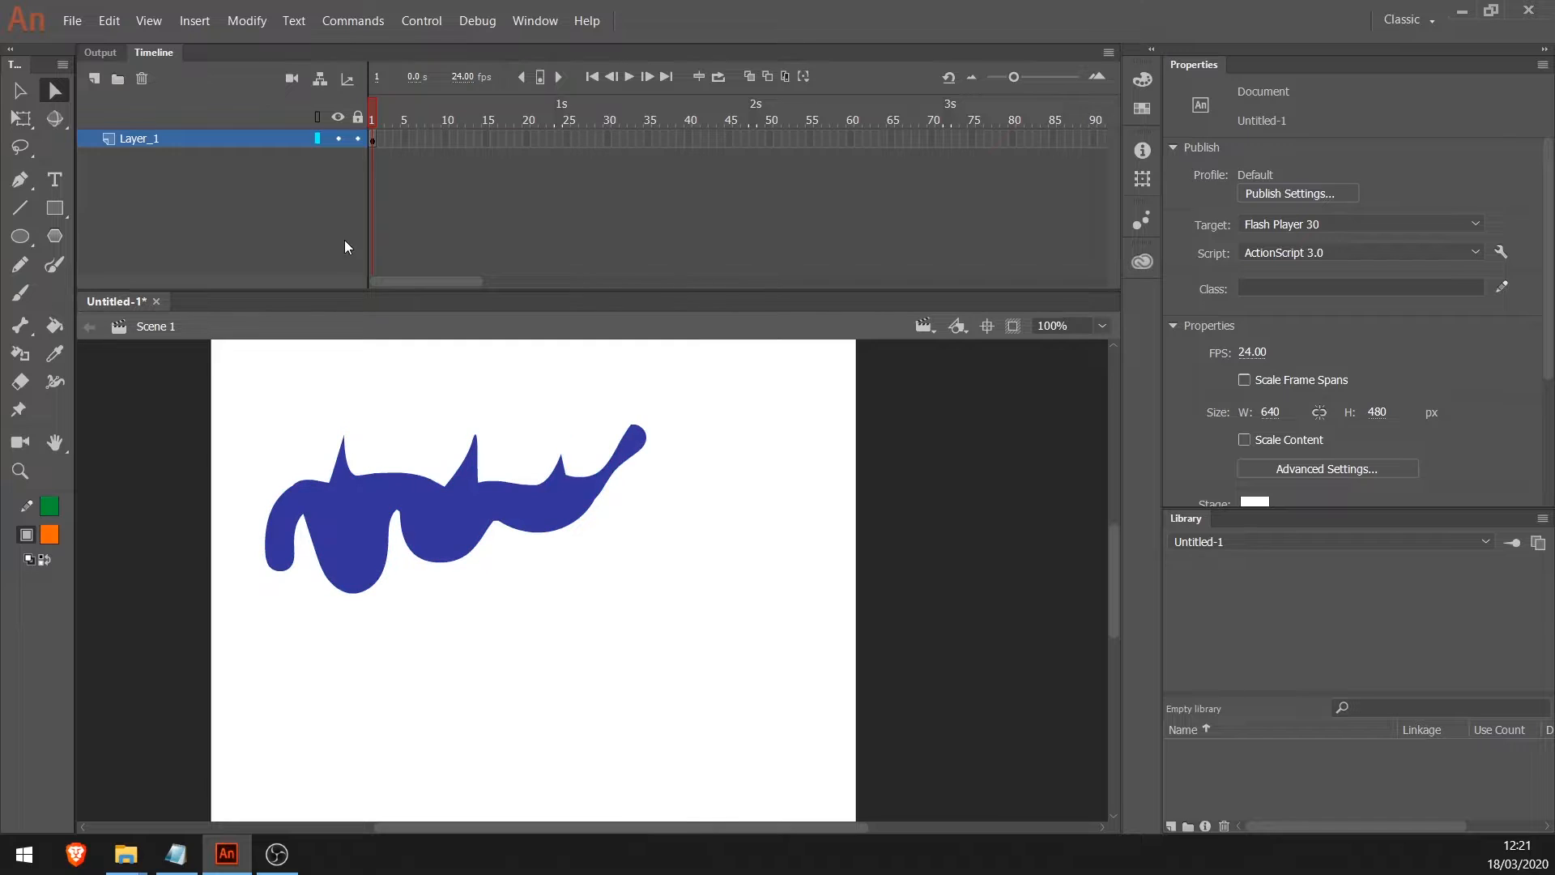
Step: Move the whole blue shape slightly upward on the stage and deselect it
{"action": "key", "text": "v"}
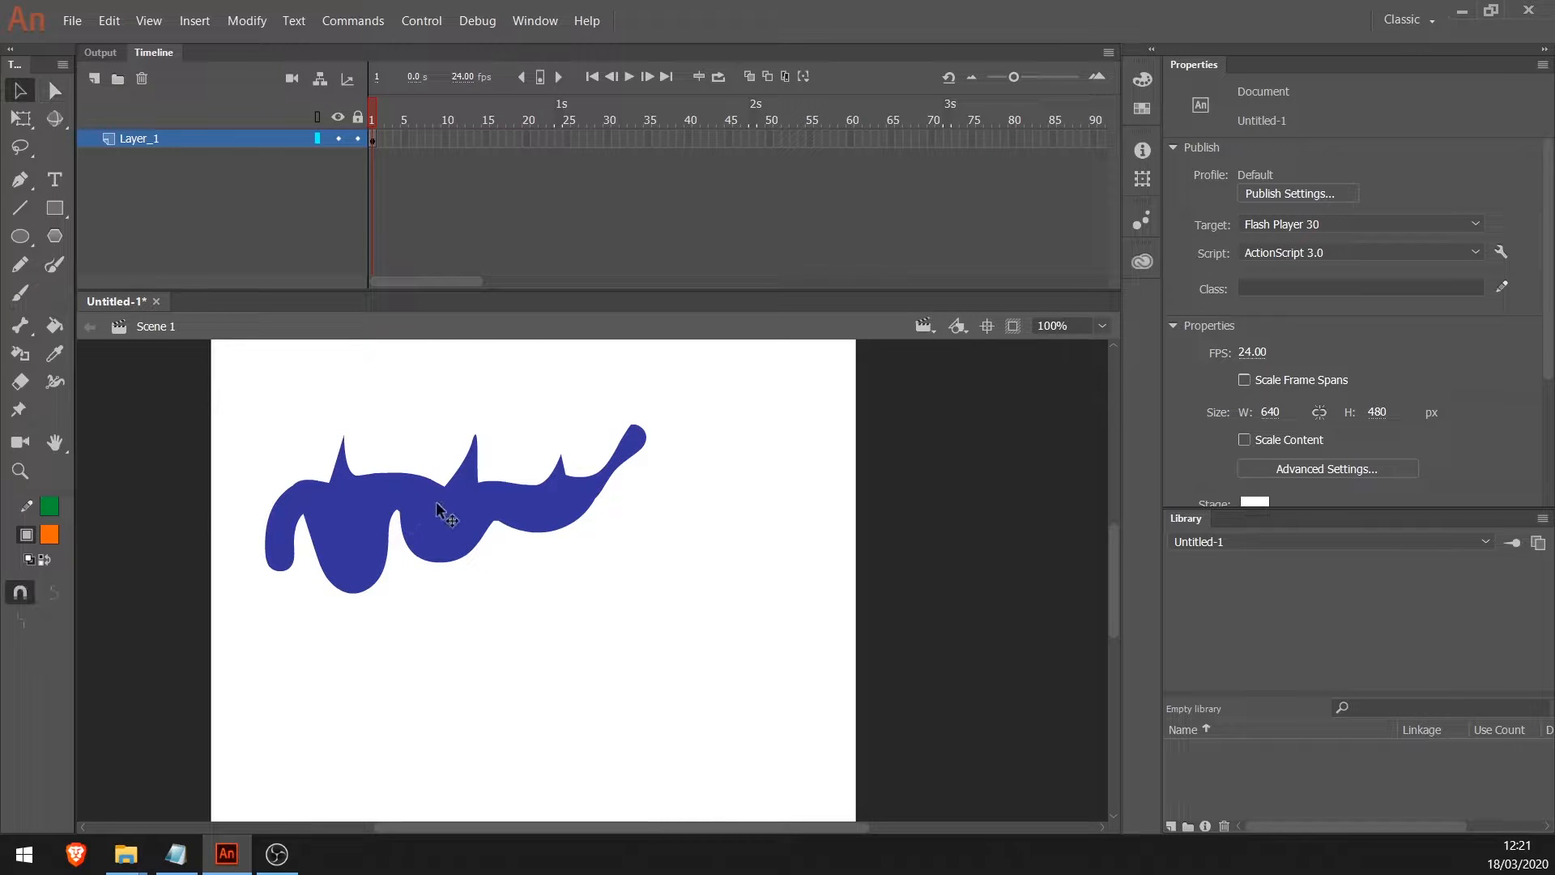
{"action": "left_click", "coordinate": [445, 519]}
{"action": "left_click_drag", "start_coordinate": [446, 518], "coordinate": [451, 487]}
{"action": "left_click", "coordinate": [468, 589]}
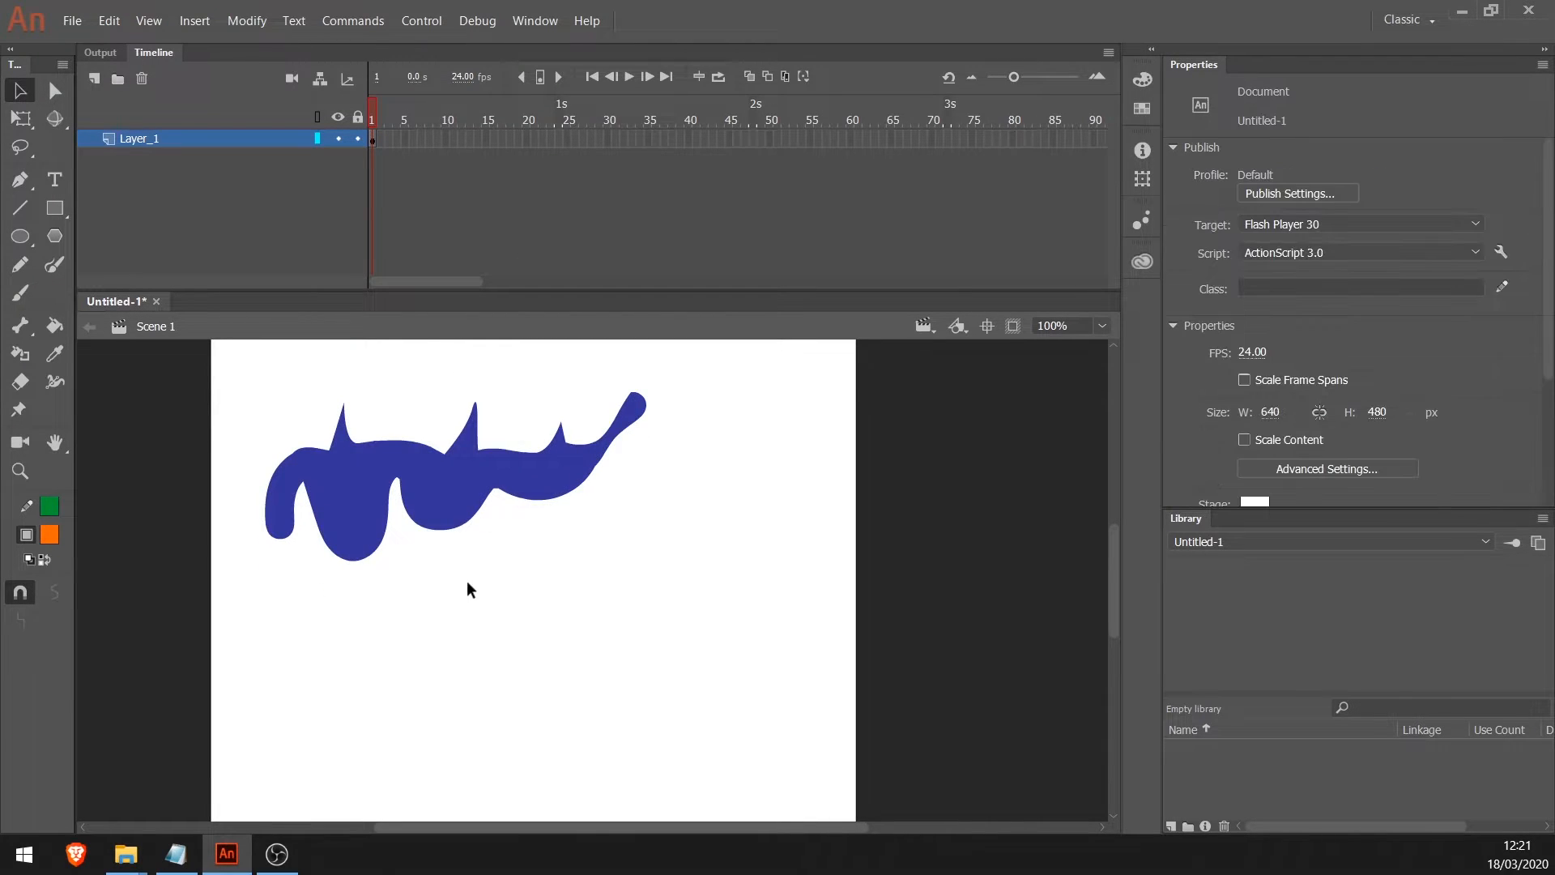
Step: Set the Pencil tool's stroke to 28.95 and draw a green square, circle and long rectangle below the blue shape
{"action": "left_click", "coordinate": [20, 265]}
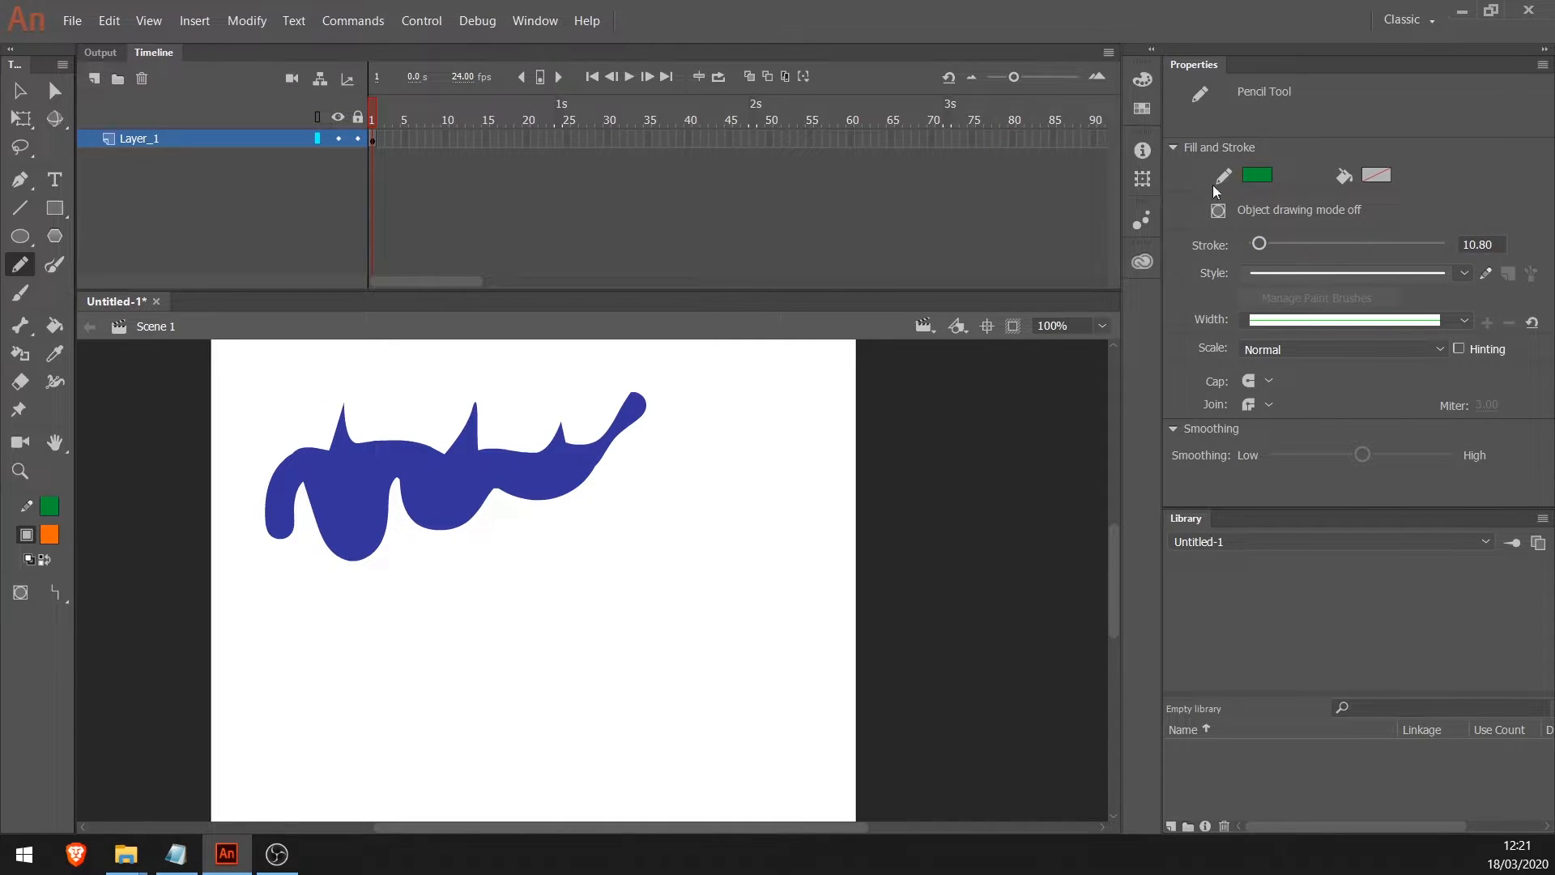
{"action": "left_click", "coordinate": [1276, 244]}
{"action": "mouse_move", "coordinate": [464, 644]}
{"action": "left_mouse_down"}
{"action": "mouse_move", "coordinate": [466, 702]}
{"action": "mouse_move", "coordinate": [524, 697]}
{"action": "mouse_move", "coordinate": [516, 643]}
{"action": "mouse_move", "coordinate": [474, 640]}
{"action": "left_mouse_up"}
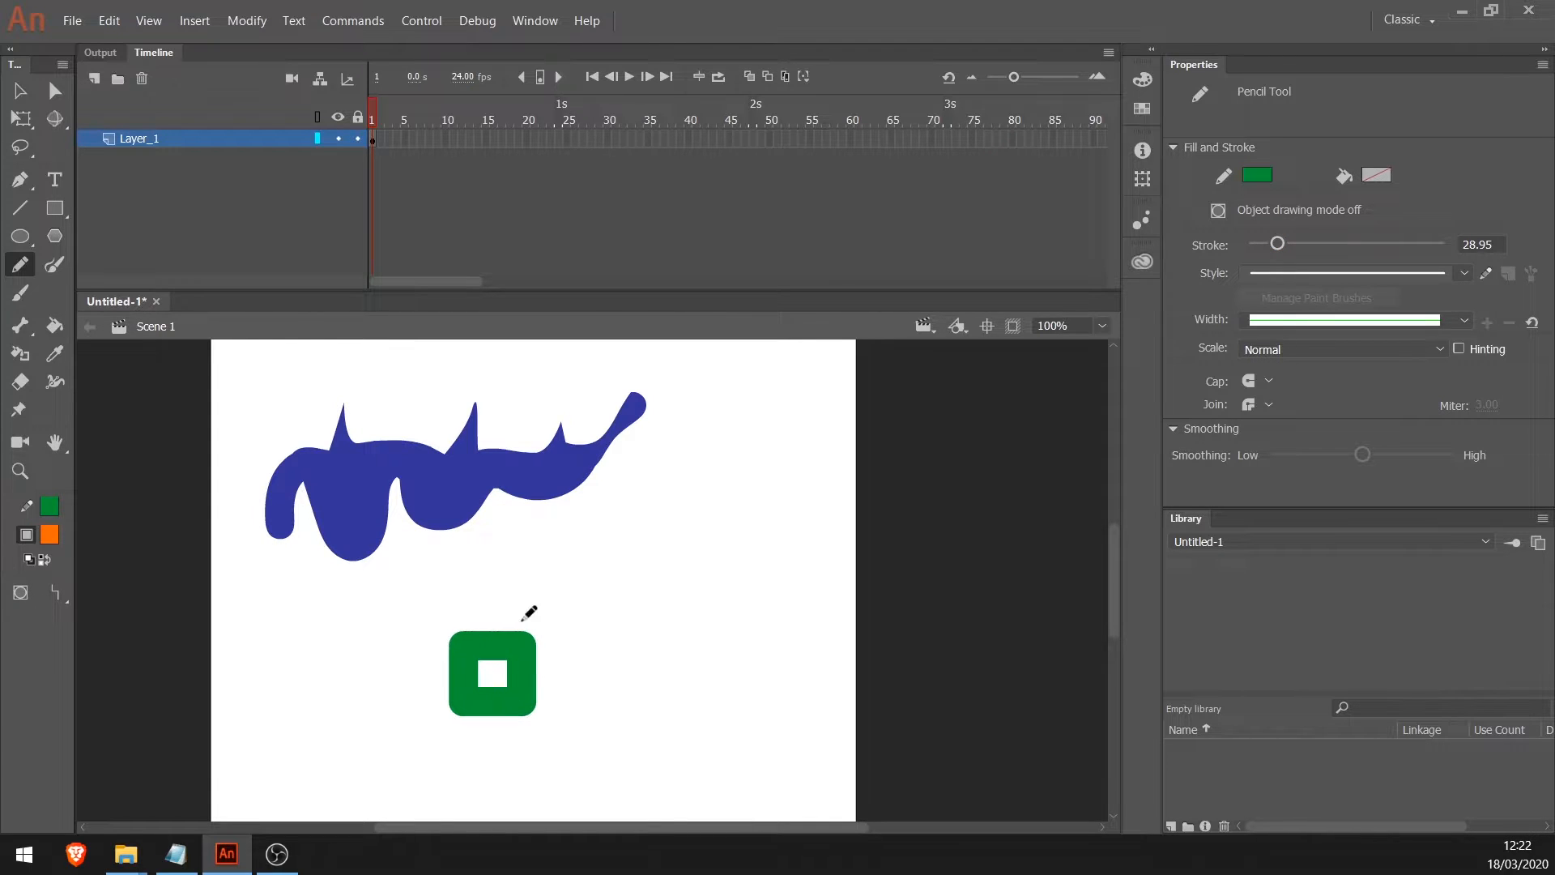
{"action": "mouse_move", "coordinate": [654, 565]}
{"action": "left_mouse_down"}
{"action": "mouse_move", "coordinate": [644, 557]}
{"action": "mouse_move", "coordinate": [670, 609]}
{"action": "mouse_move", "coordinate": [608, 534]}
{"action": "mouse_move", "coordinate": [596, 541]}
{"action": "left_mouse_up"}
{"action": "key", "text": "ctrl+z"}
{"action": "mouse_move", "coordinate": [243, 732]}
{"action": "left_mouse_down"}
{"action": "mouse_move", "coordinate": [276, 694]}
{"action": "mouse_move", "coordinate": [426, 693]}
{"action": "mouse_move", "coordinate": [375, 725]}
{"action": "mouse_move", "coordinate": [245, 745]}
{"action": "mouse_move", "coordinate": [264, 719]}
{"action": "left_mouse_up"}
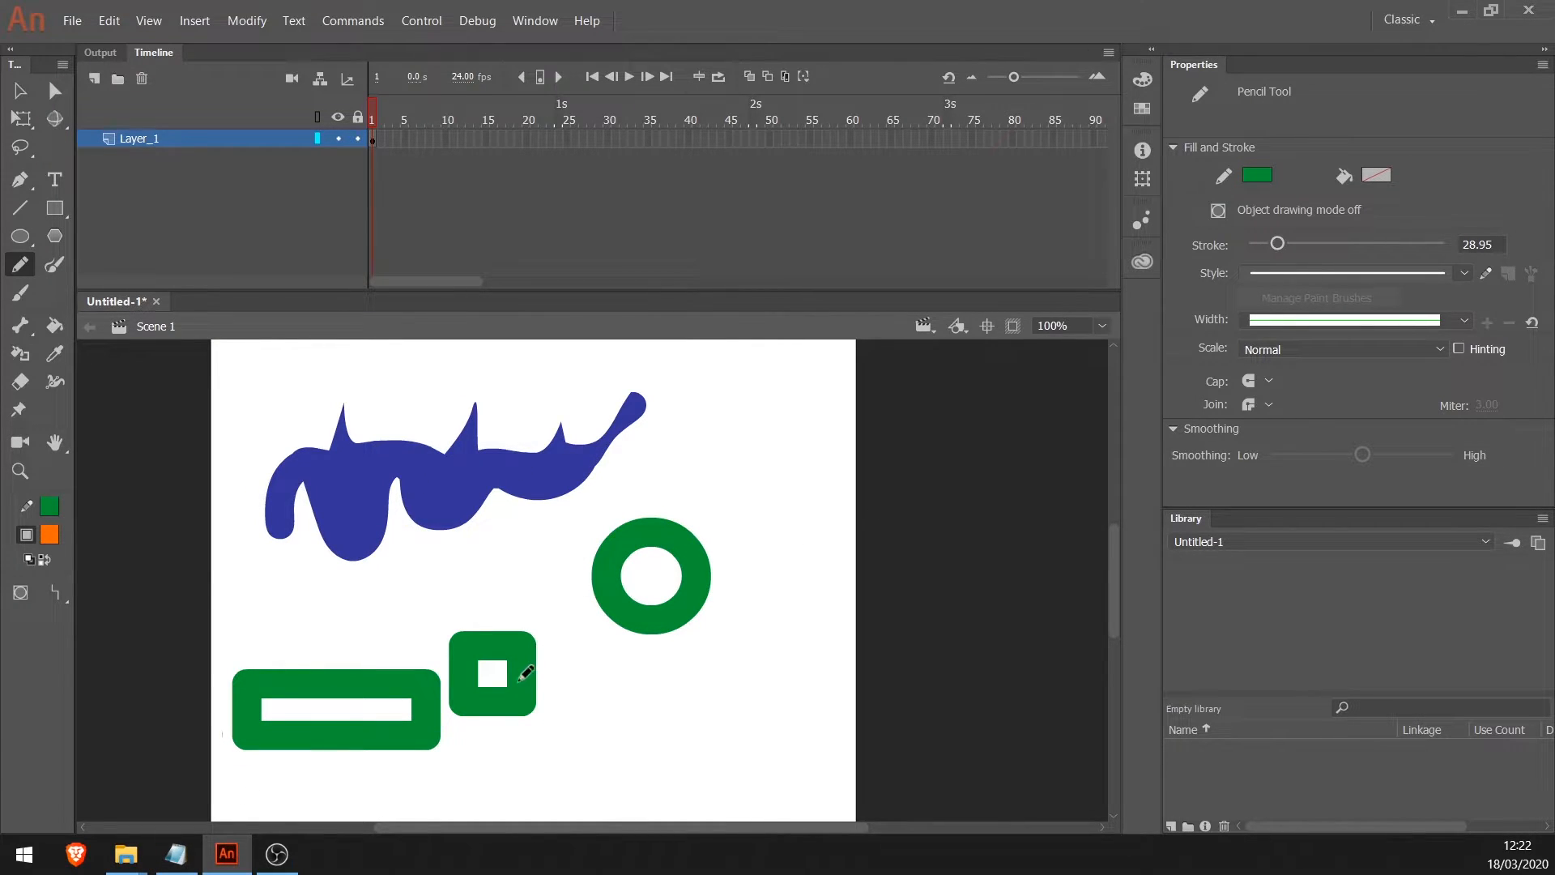
Step: Switch the Pencil mode to Smooth and draw a wavy green line below the circle
{"action": "left_click", "coordinate": [55, 596]}
{"action": "left_click", "coordinate": [133, 613]}
{"action": "mouse_move", "coordinate": [603, 733]}
{"action": "left_mouse_down"}
{"action": "mouse_move", "coordinate": [737, 677]}
{"action": "mouse_move", "coordinate": [774, 567]}
{"action": "left_mouse_up"}
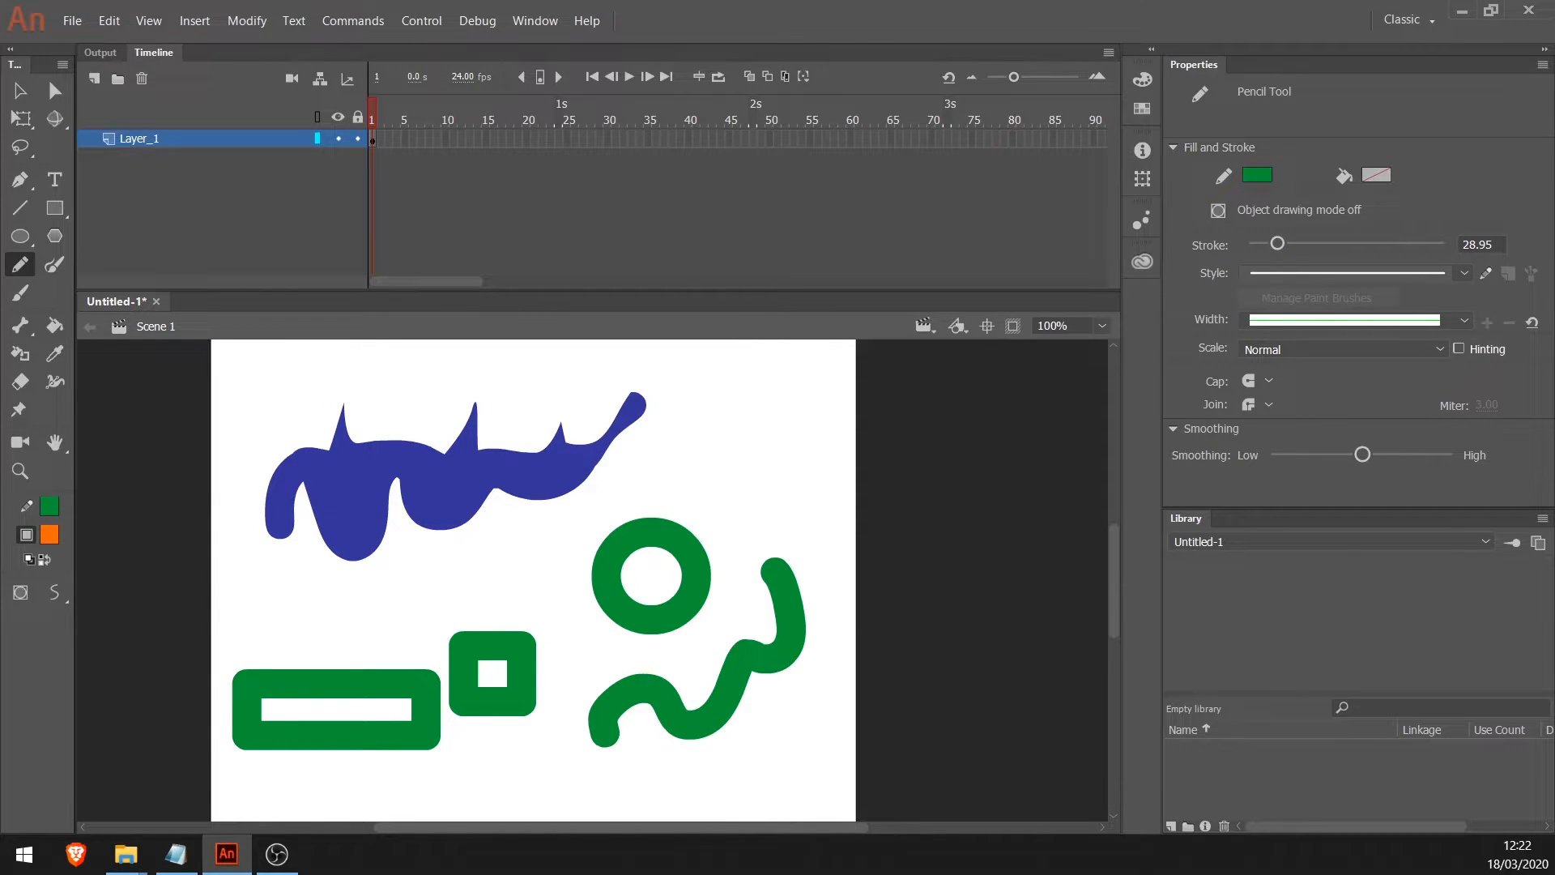
Step: Switch the Pencil mode to Ink and draw a looping green line beside the blue shape and a wavy one above it
{"action": "left_click", "coordinate": [49, 600]}
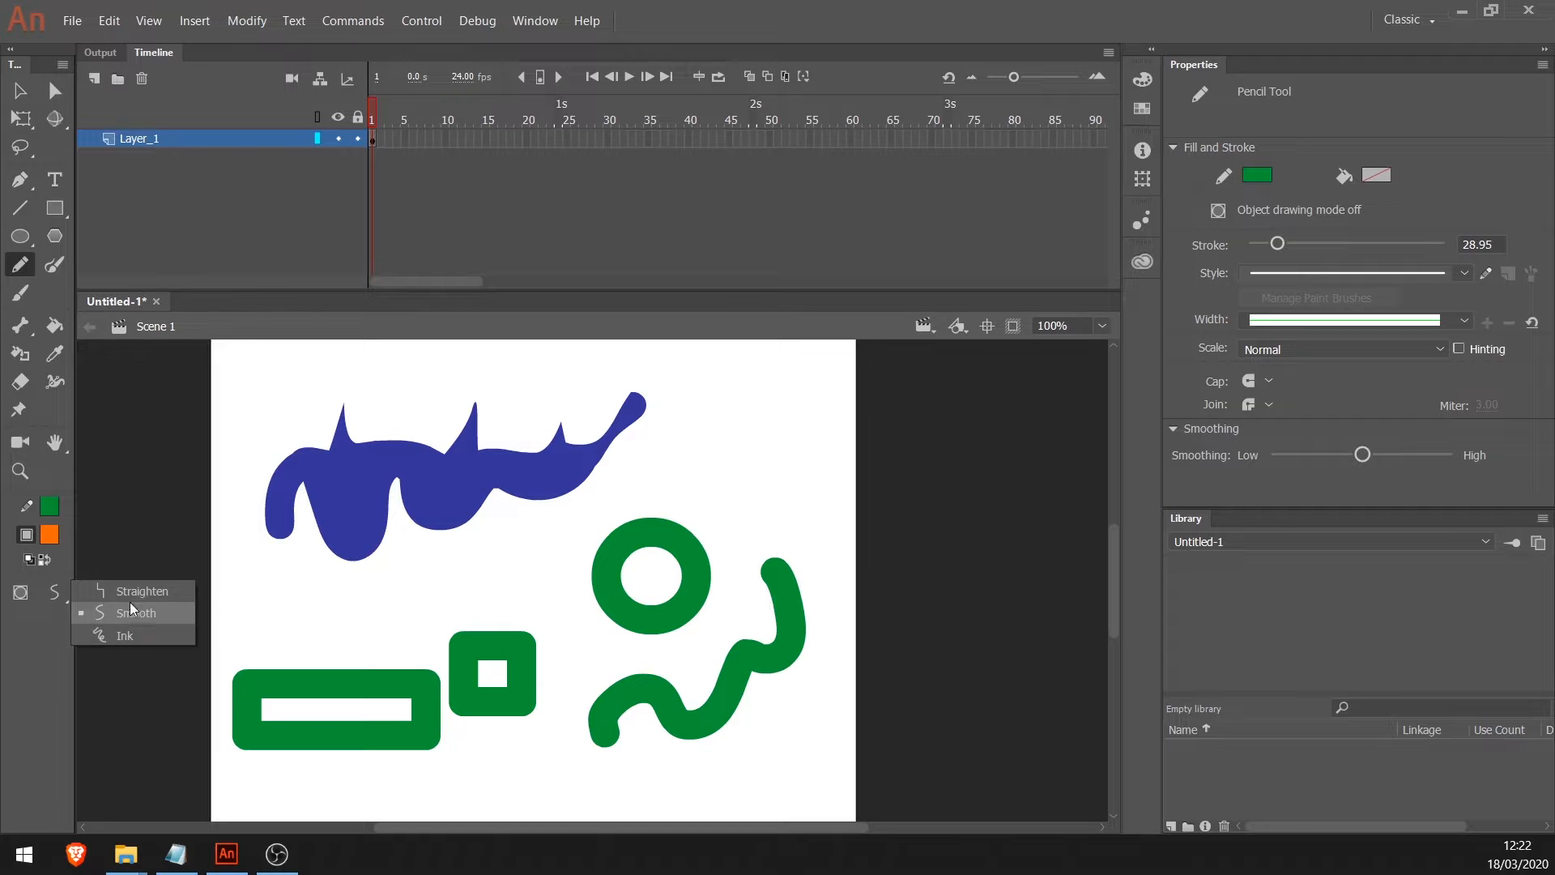
{"action": "left_click", "coordinate": [146, 637]}
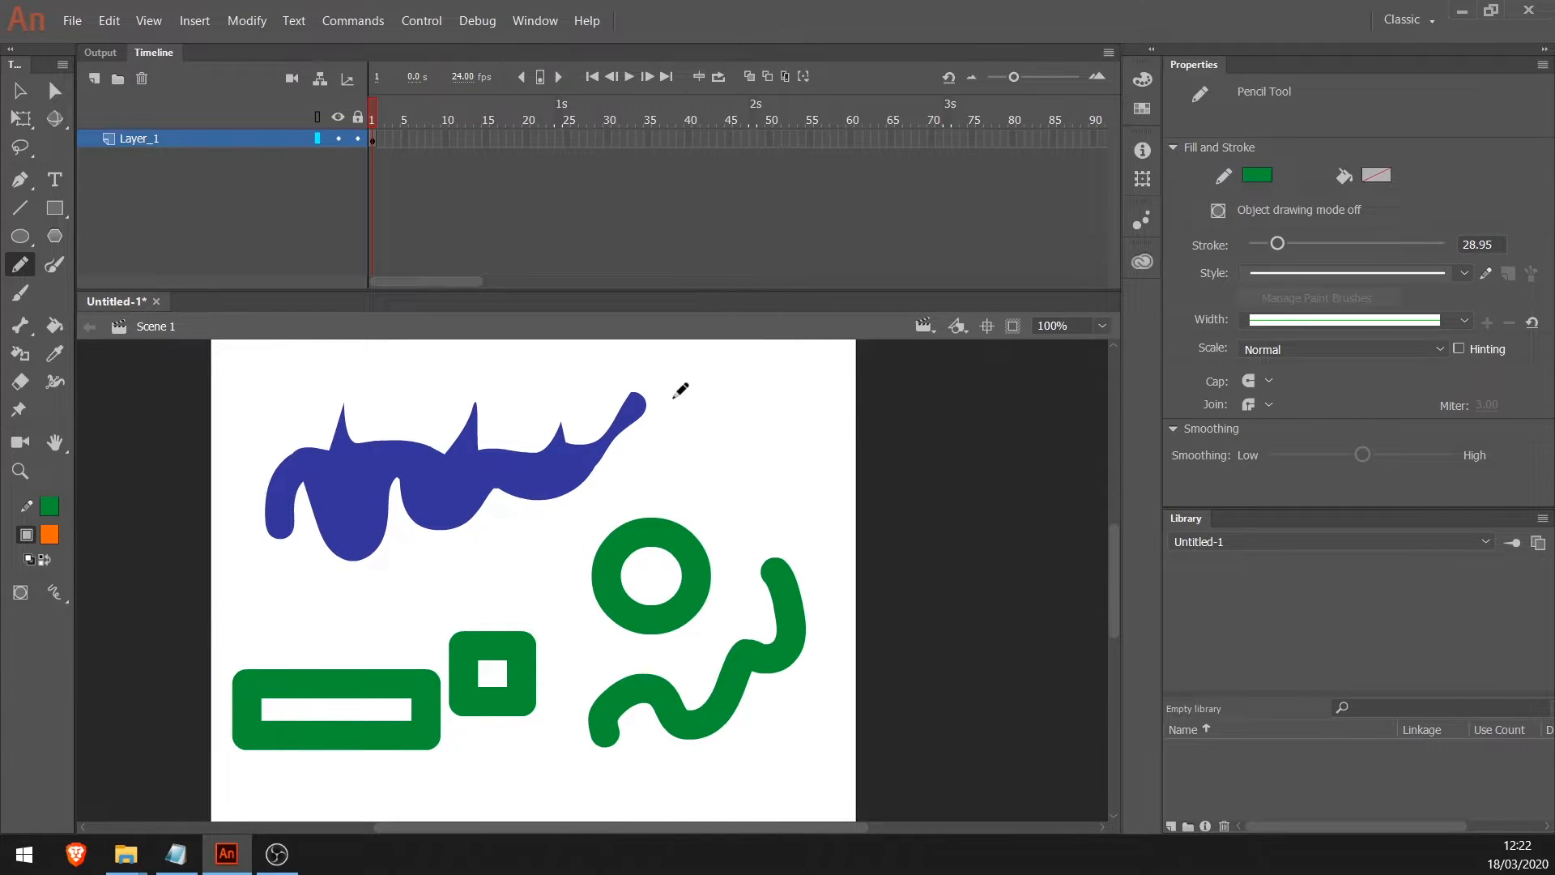
{"action": "mouse_move", "coordinate": [698, 390]}
{"action": "left_mouse_down"}
{"action": "mouse_move", "coordinate": [740, 491]}
{"action": "mouse_move", "coordinate": [860, 555]}
{"action": "left_mouse_up"}
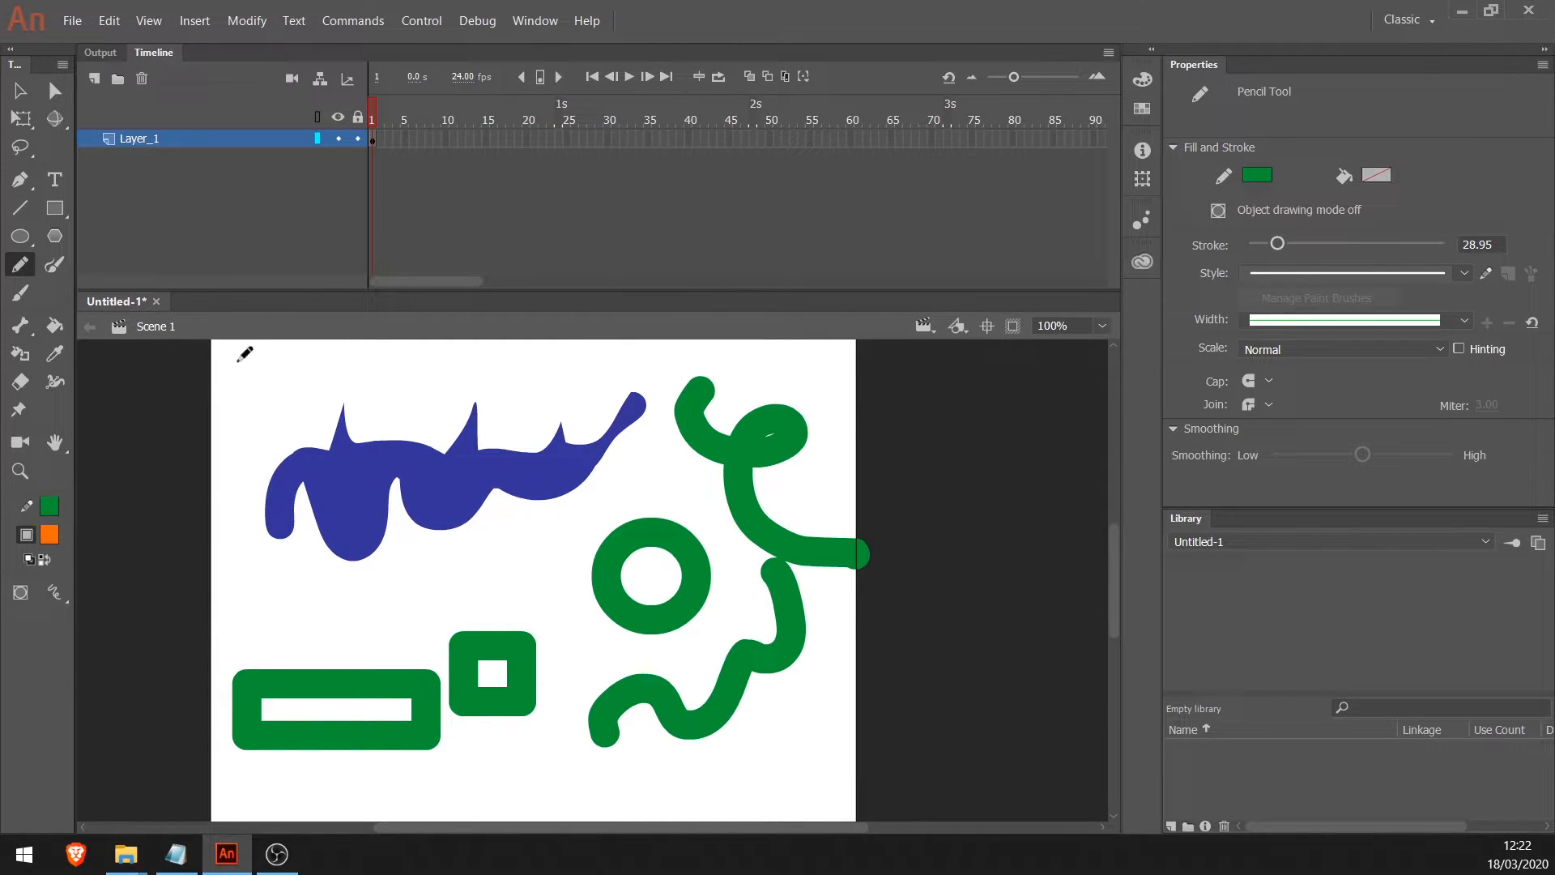
{"action": "left_click_drag", "start_coordinate": [239, 359], "coordinate": [490, 377]}
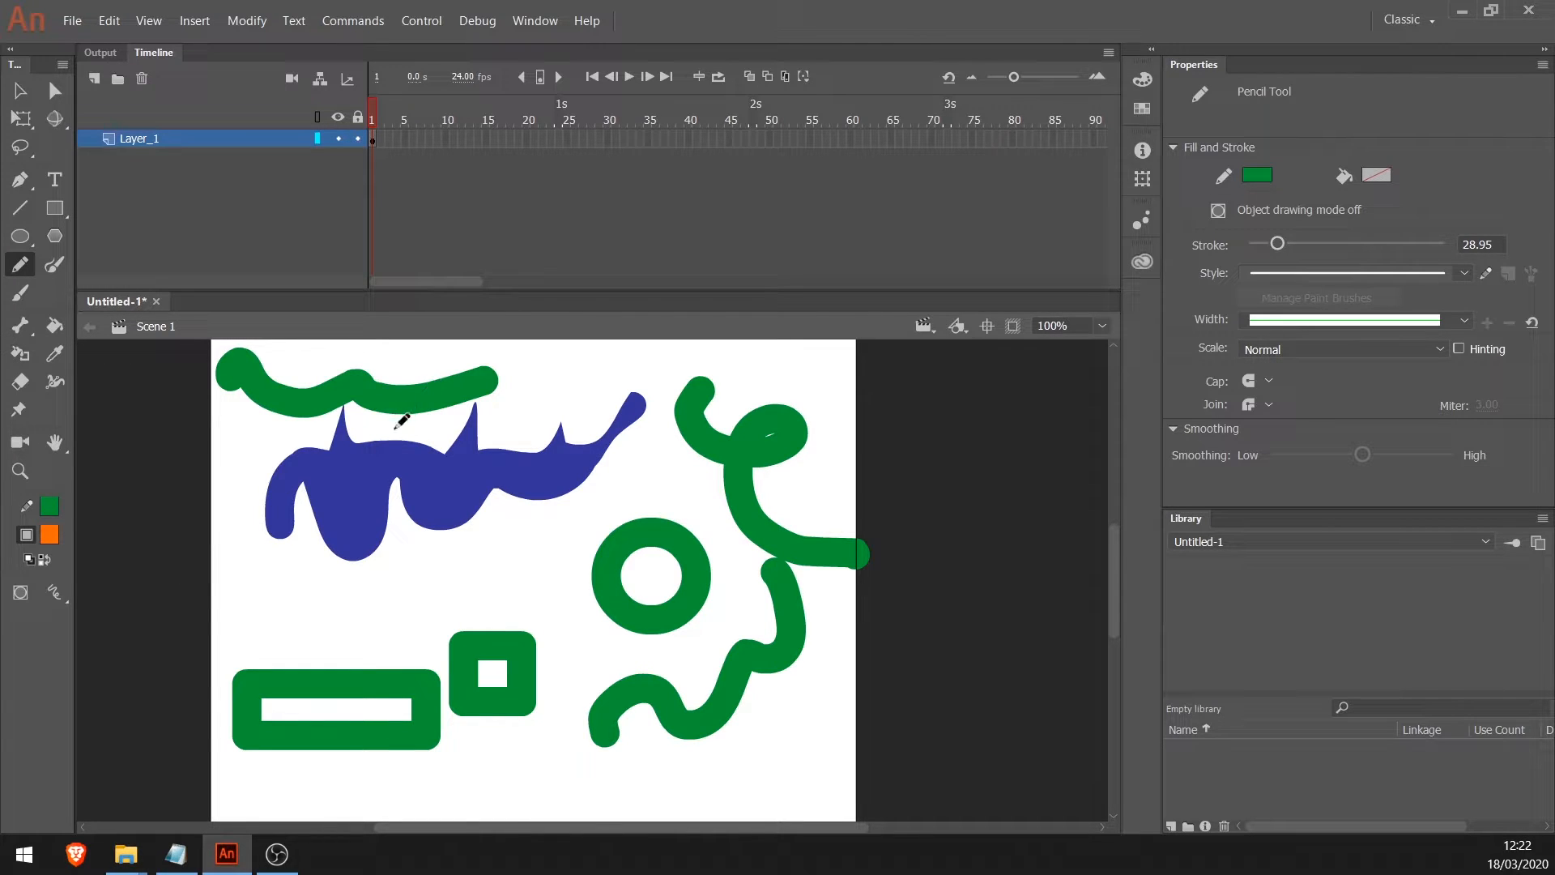
Step: Move the wavy green line from above the blue shape to just below it
{"action": "key", "text": "v"}
{"action": "left_click", "coordinate": [382, 406]}
{"action": "mouse_move", "coordinate": [381, 407]}
{"action": "left_mouse_down"}
{"action": "mouse_move", "coordinate": [403, 582]}
{"action": "mouse_move", "coordinate": [427, 598]}
{"action": "left_mouse_up"}
Step: Reduce the stroke thickness of the looping green line to about 13 and deselect it
{"action": "left_click", "coordinate": [700, 585]}
{"action": "left_click", "coordinate": [726, 450]}
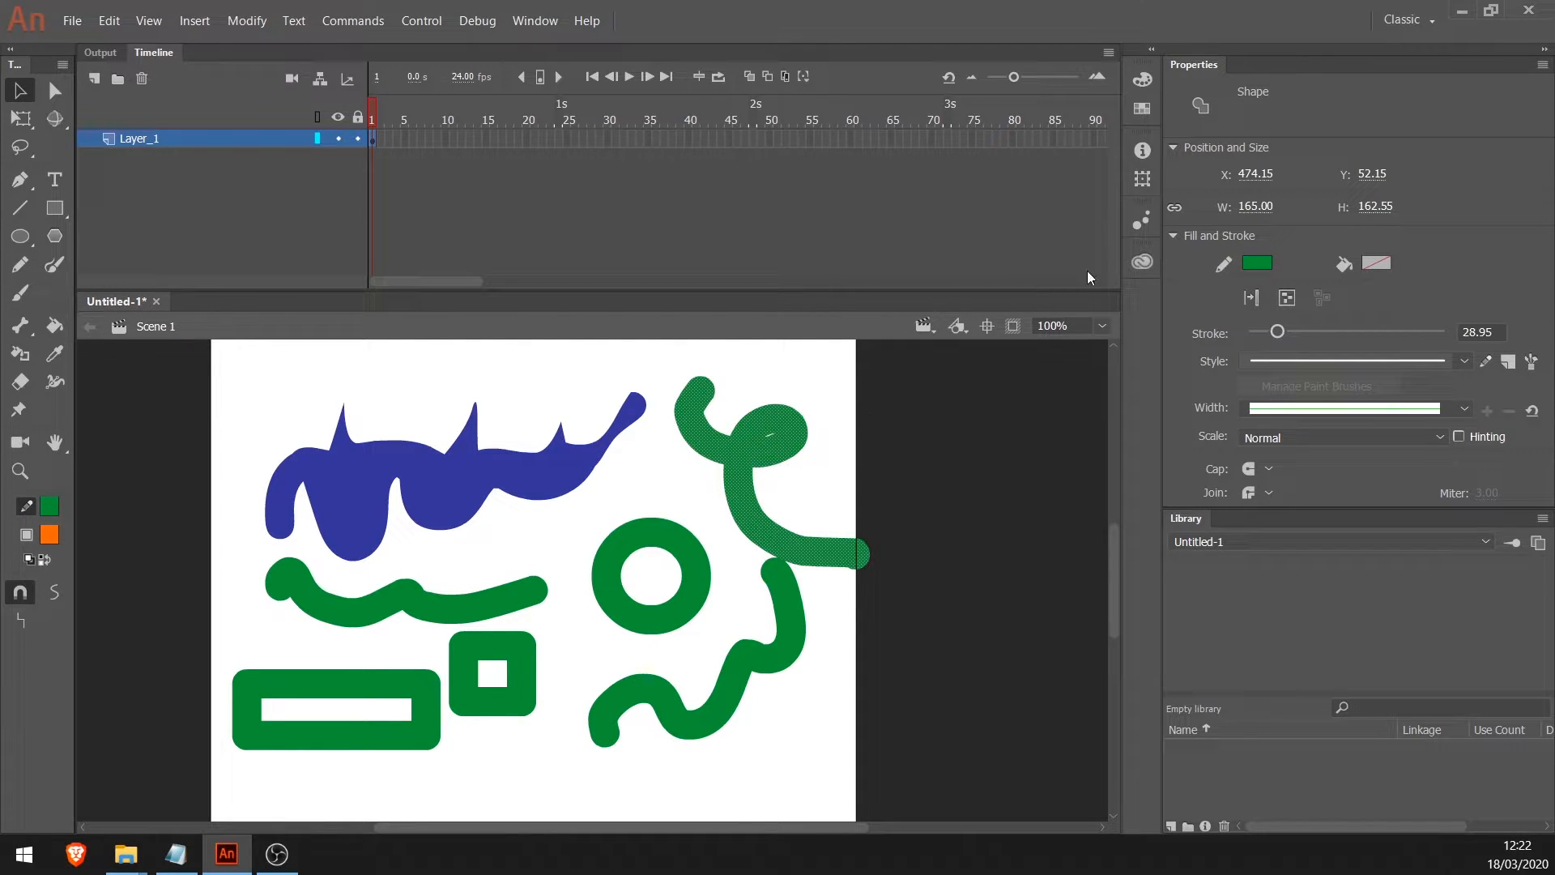
{"action": "mouse_move", "coordinate": [1277, 332]}
{"action": "left_mouse_down"}
{"action": "mouse_move", "coordinate": [1260, 337]}
{"action": "mouse_move", "coordinate": [1311, 339]}
{"action": "mouse_move", "coordinate": [1252, 346]}
{"action": "left_mouse_up"}
{"action": "left_click", "coordinate": [649, 596]}
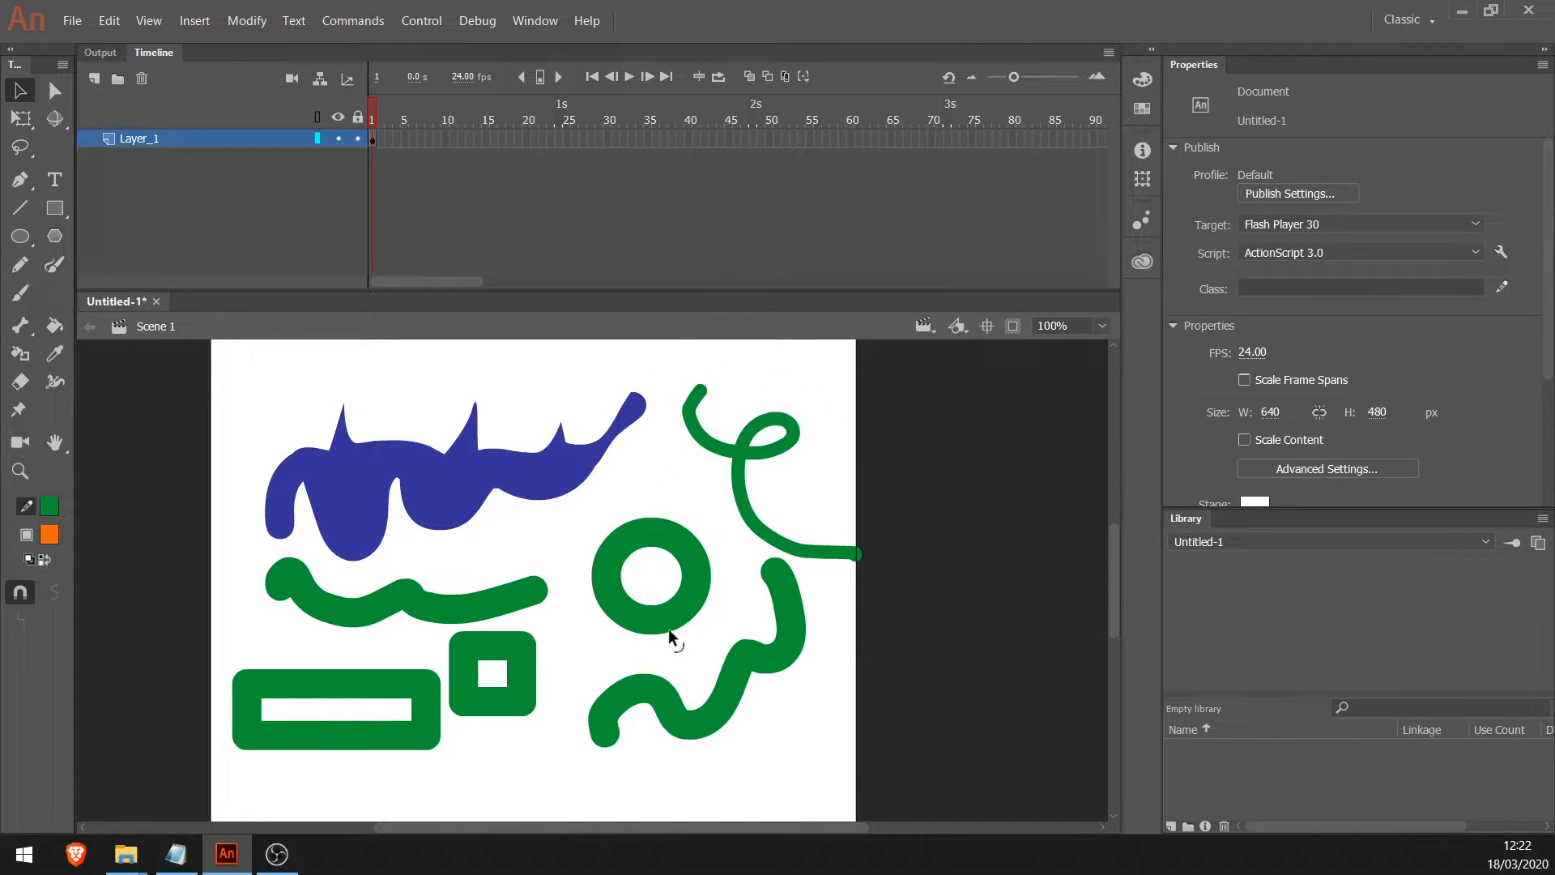
Step: Select all the artwork on the stage and delete it
{"action": "left_click", "coordinate": [663, 605]}
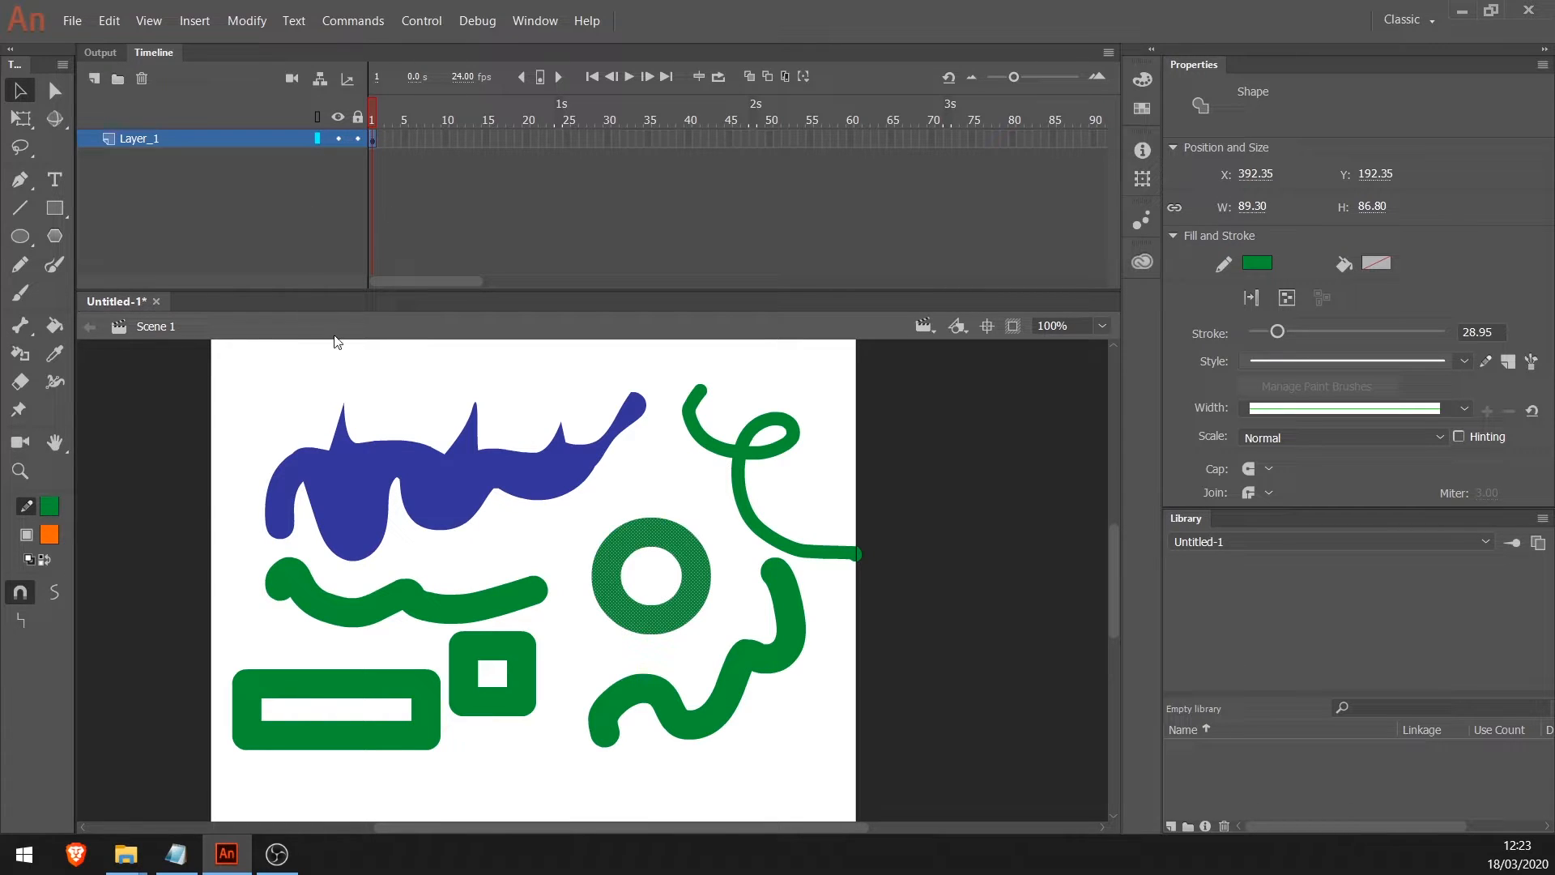
{"action": "key", "text": "ctrl+a"}
{"action": "key", "text": "Delete"}
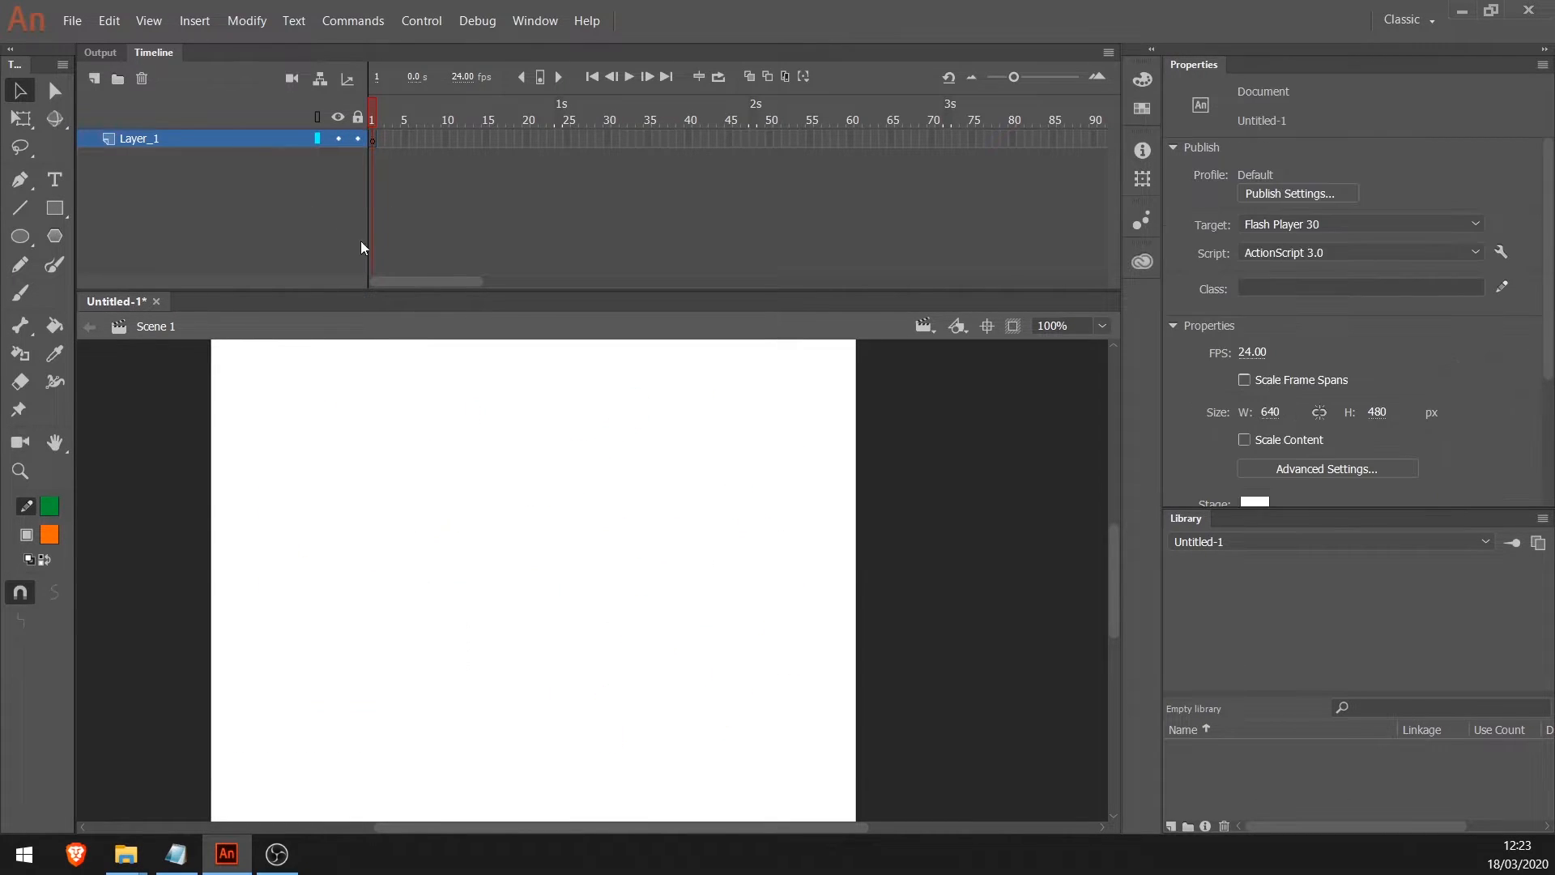
Step: Paint a filled orange blob near the top of the stage on frame 1 of Layer_1, and add a new layer above it
{"action": "left_click", "coordinate": [371, 141]}
{"action": "left_click", "coordinate": [377, 167]}
{"action": "left_click", "coordinate": [373, 144]}
{"action": "left_click", "coordinate": [424, 341]}
{"action": "key", "text": "b"}
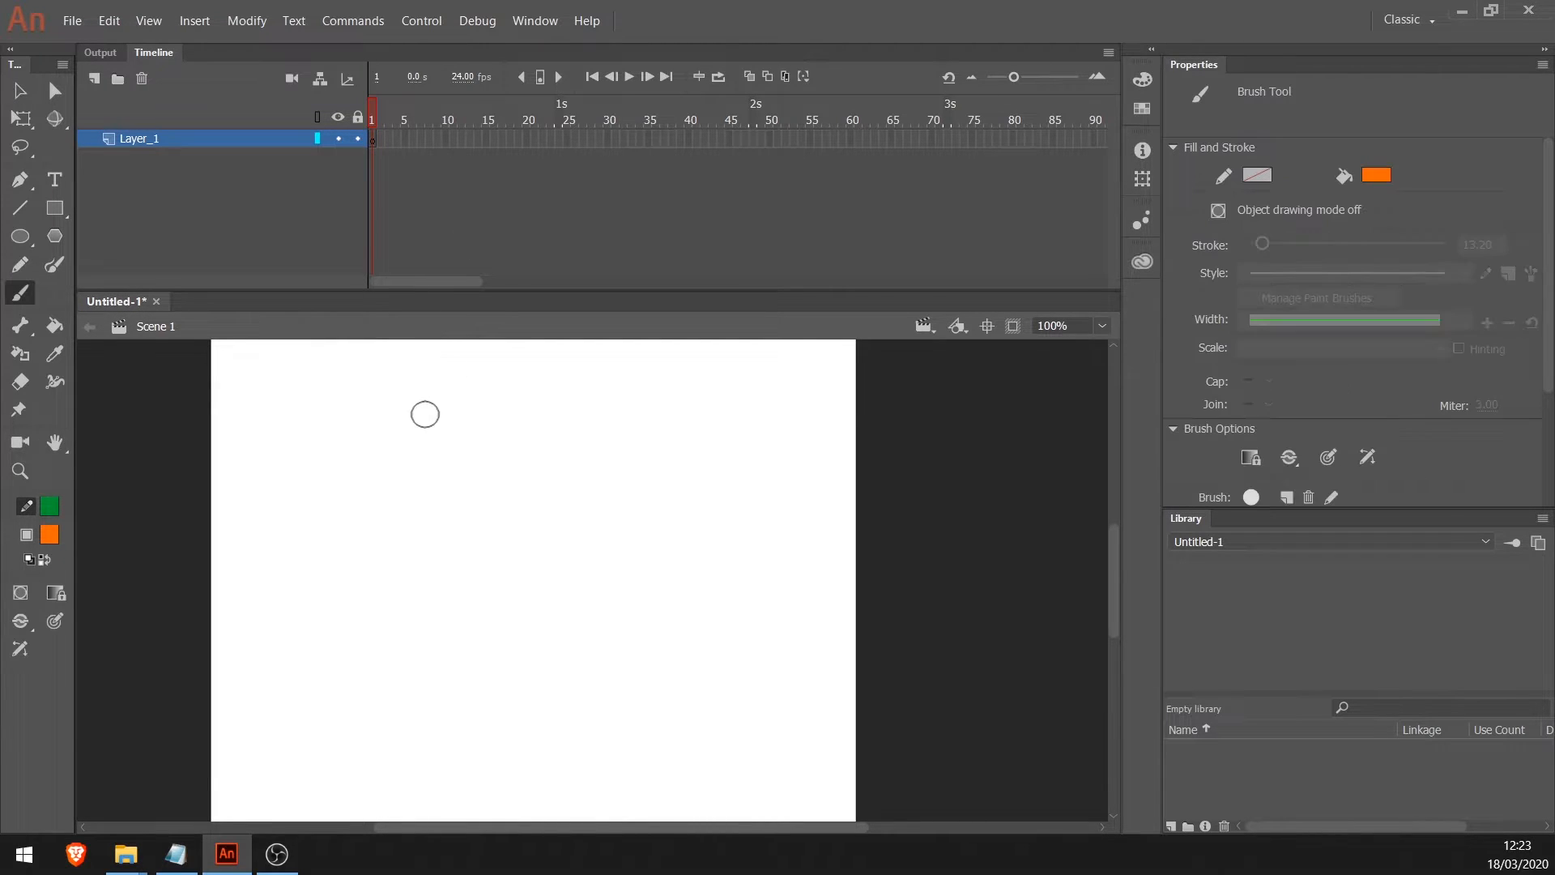
{"action": "mouse_move", "coordinate": [424, 414]}
{"action": "left_mouse_down"}
{"action": "mouse_move", "coordinate": [449, 389]}
{"action": "mouse_move", "coordinate": [409, 422]}
{"action": "mouse_move", "coordinate": [382, 385]}
{"action": "mouse_move", "coordinate": [399, 455]}
{"action": "left_mouse_up"}
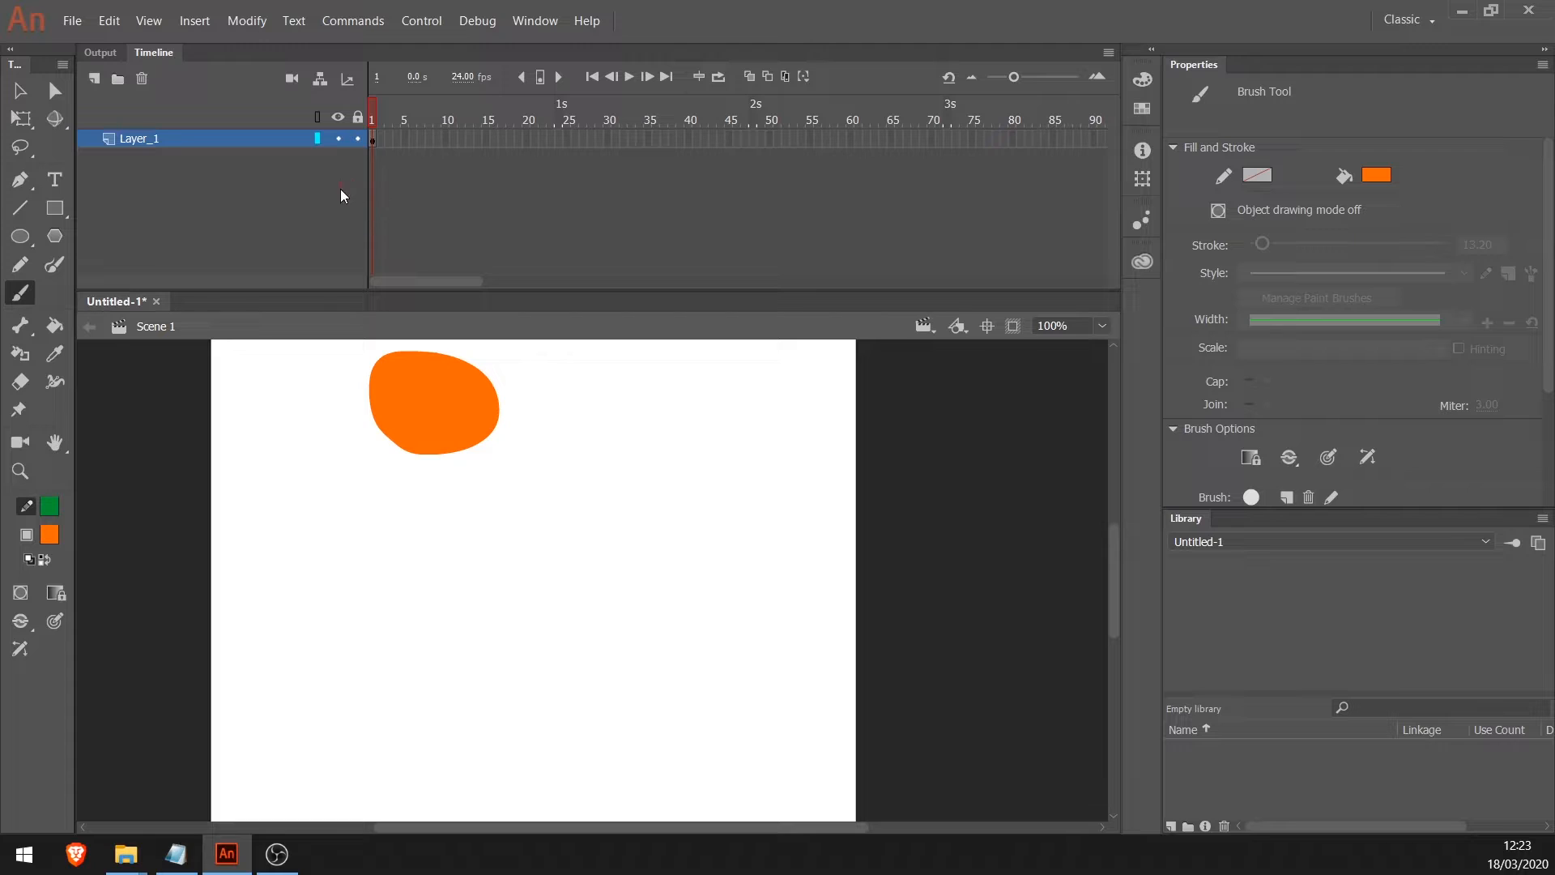
{"action": "left_click", "coordinate": [91, 76]}
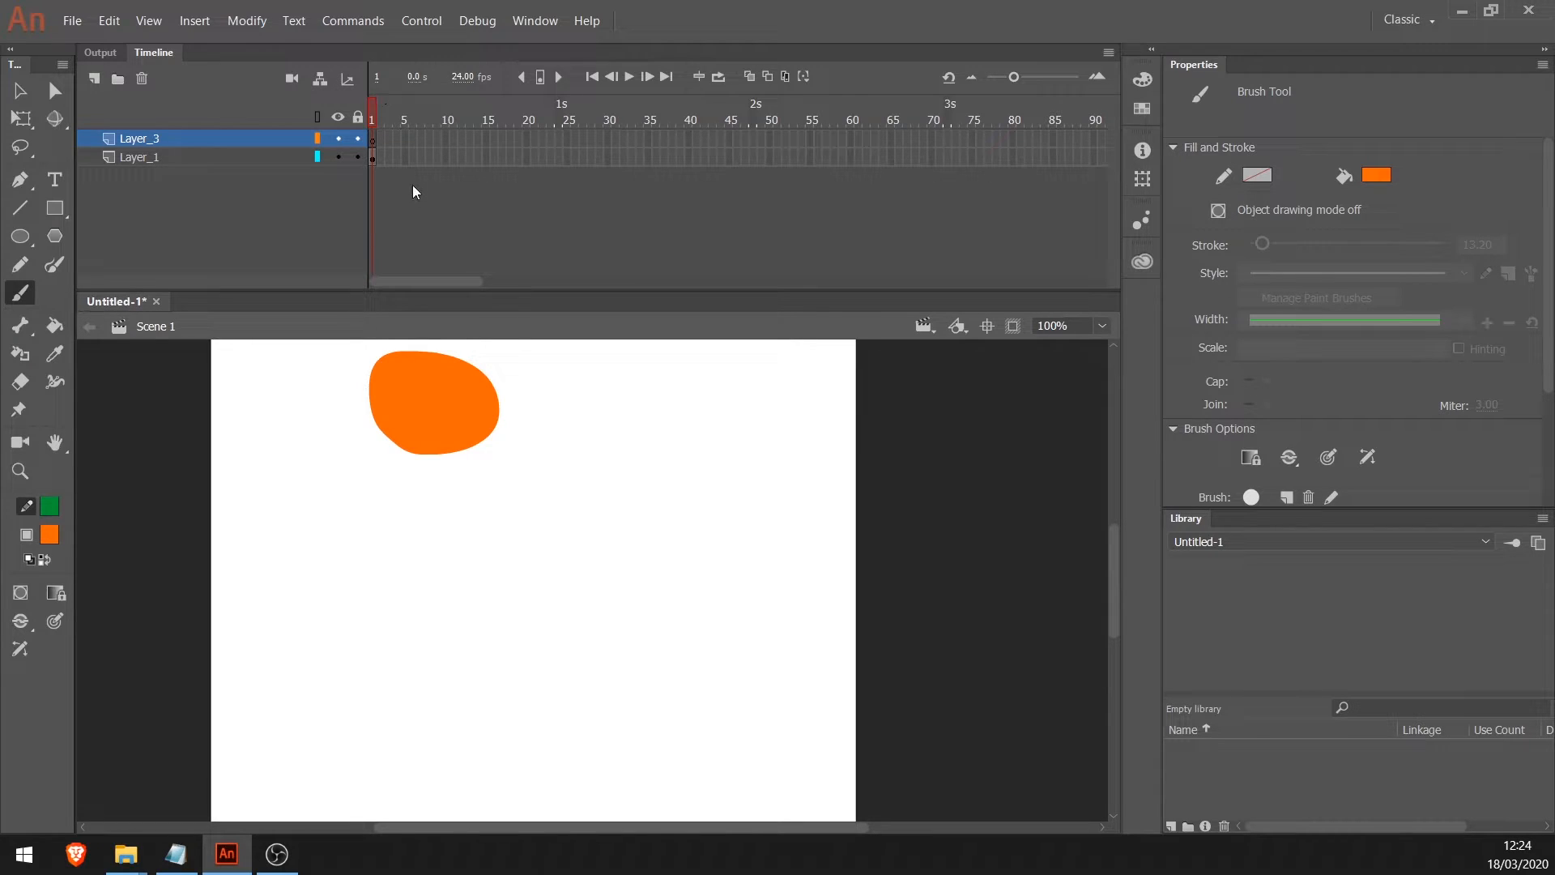
Step: Select frame 30 on both Layer_3 and Layer_1 and insert frames to extend the two layers to that point
{"action": "left_click", "coordinate": [375, 143]}
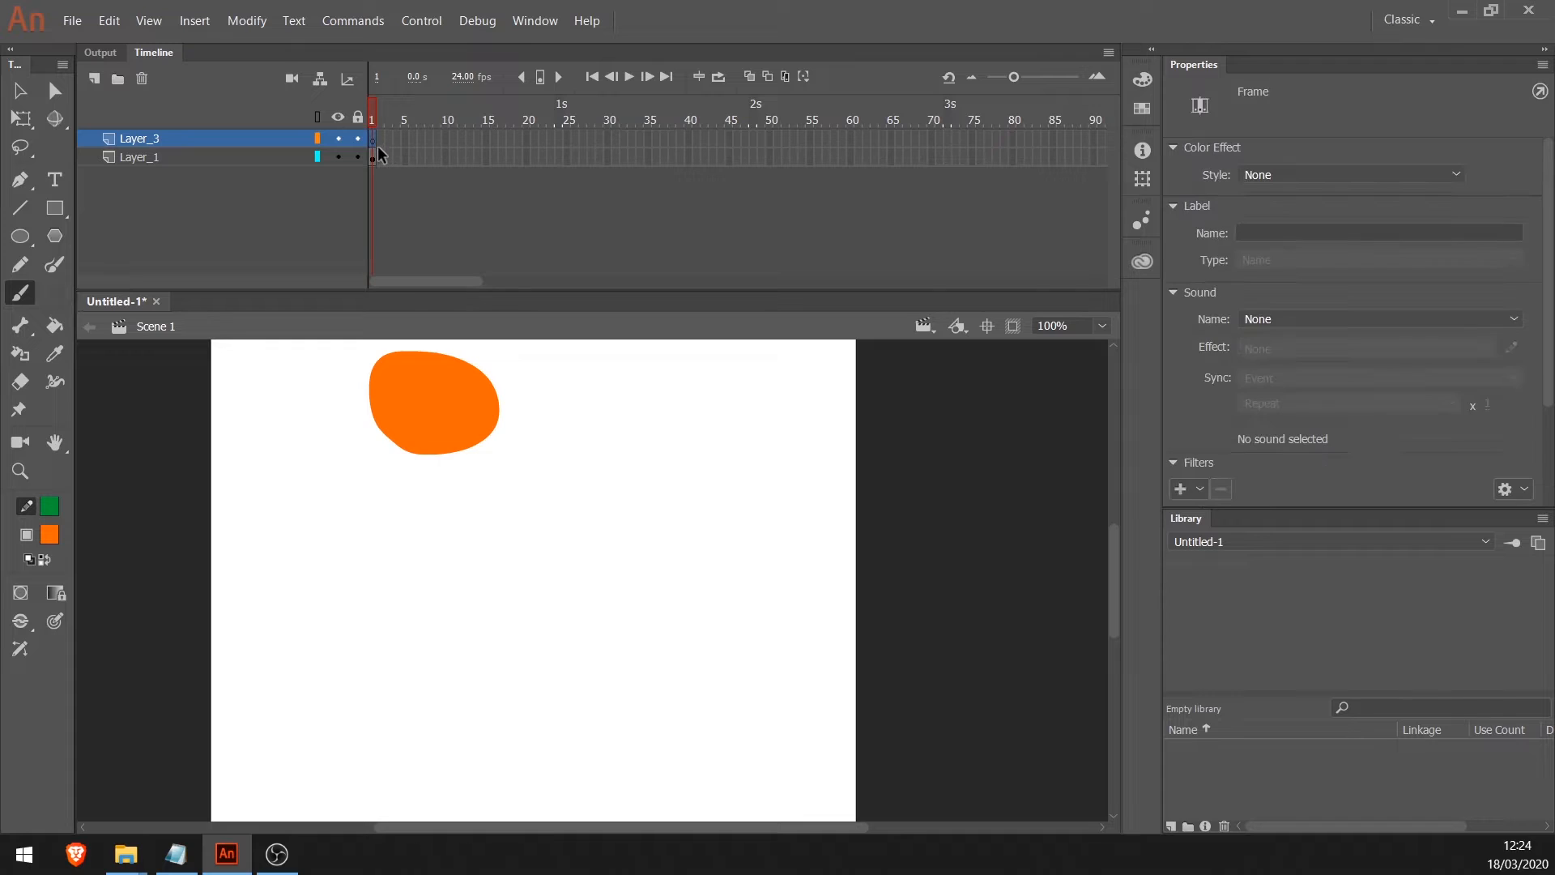
{"action": "left_click", "coordinate": [374, 158]}
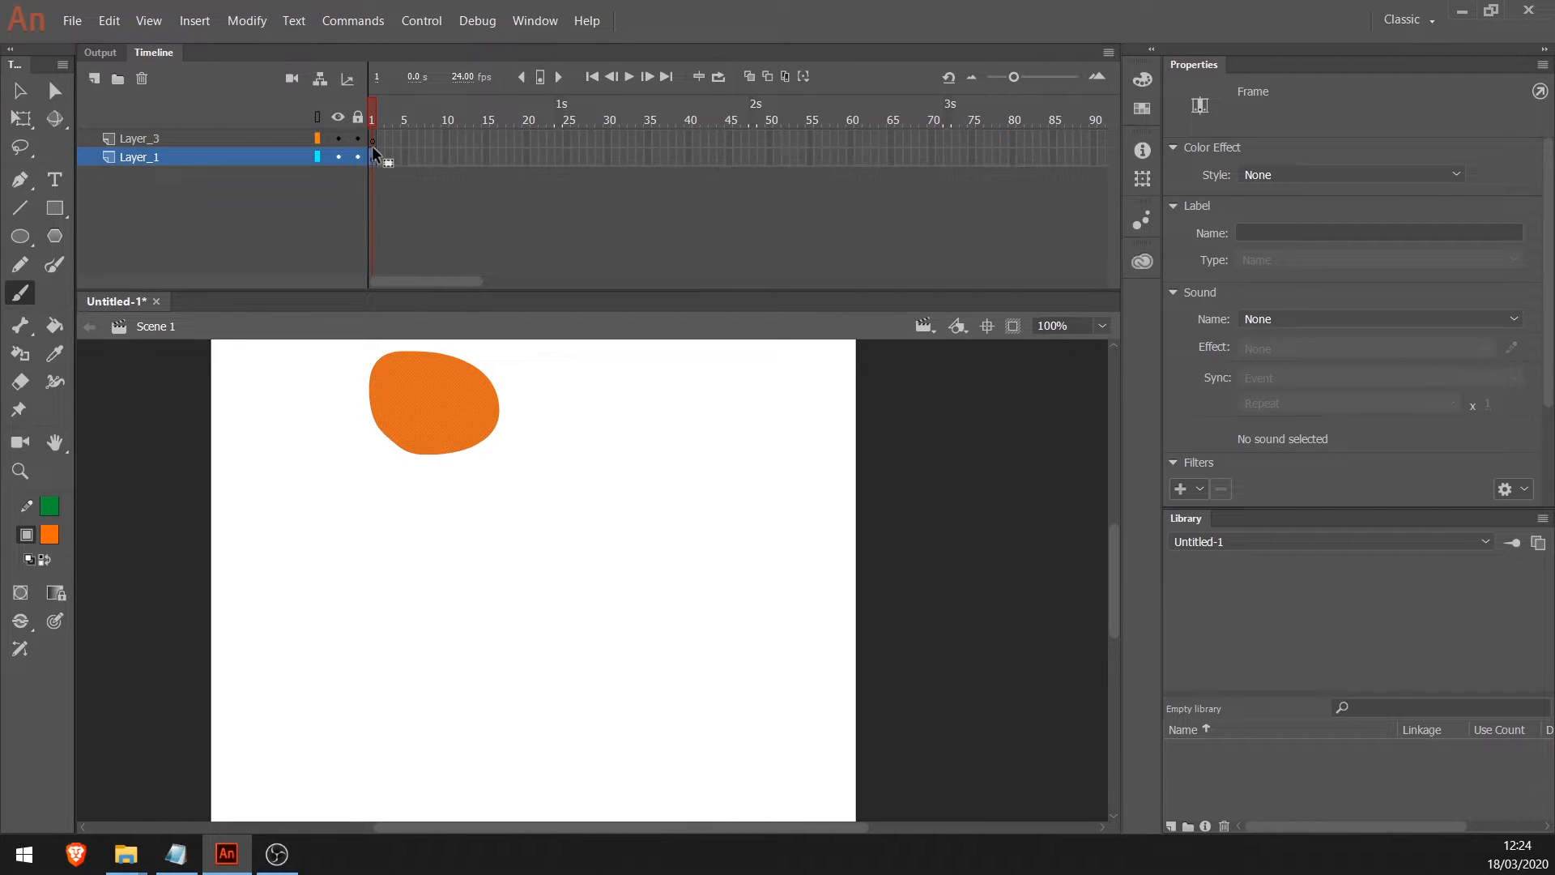
{"action": "left_click", "coordinate": [375, 139]}
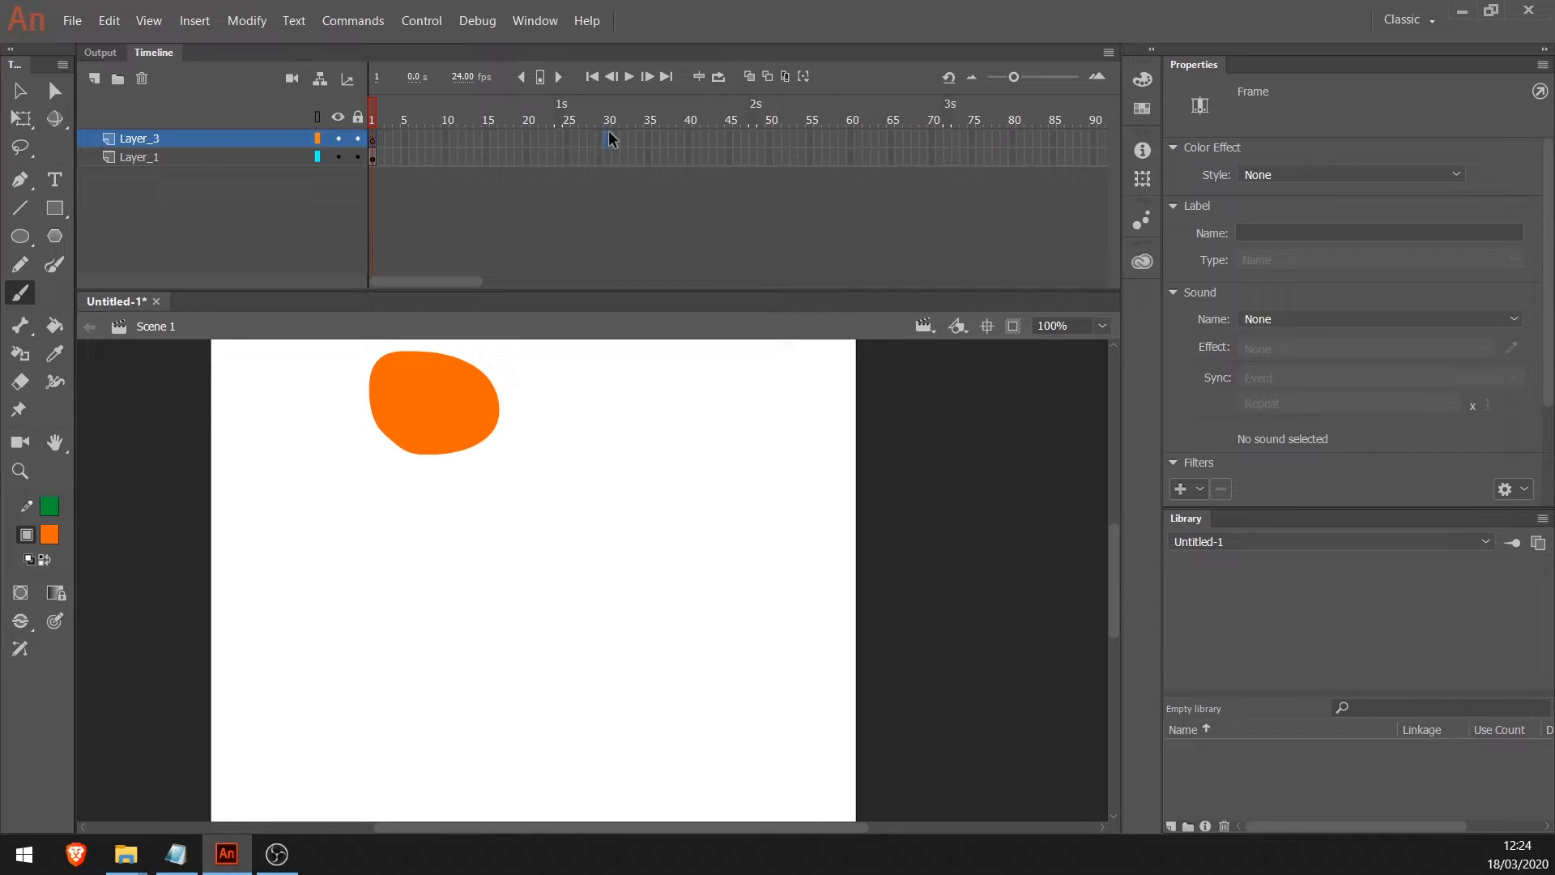
{"action": "left_click_drag", "start_coordinate": [609, 132], "coordinate": [609, 162]}
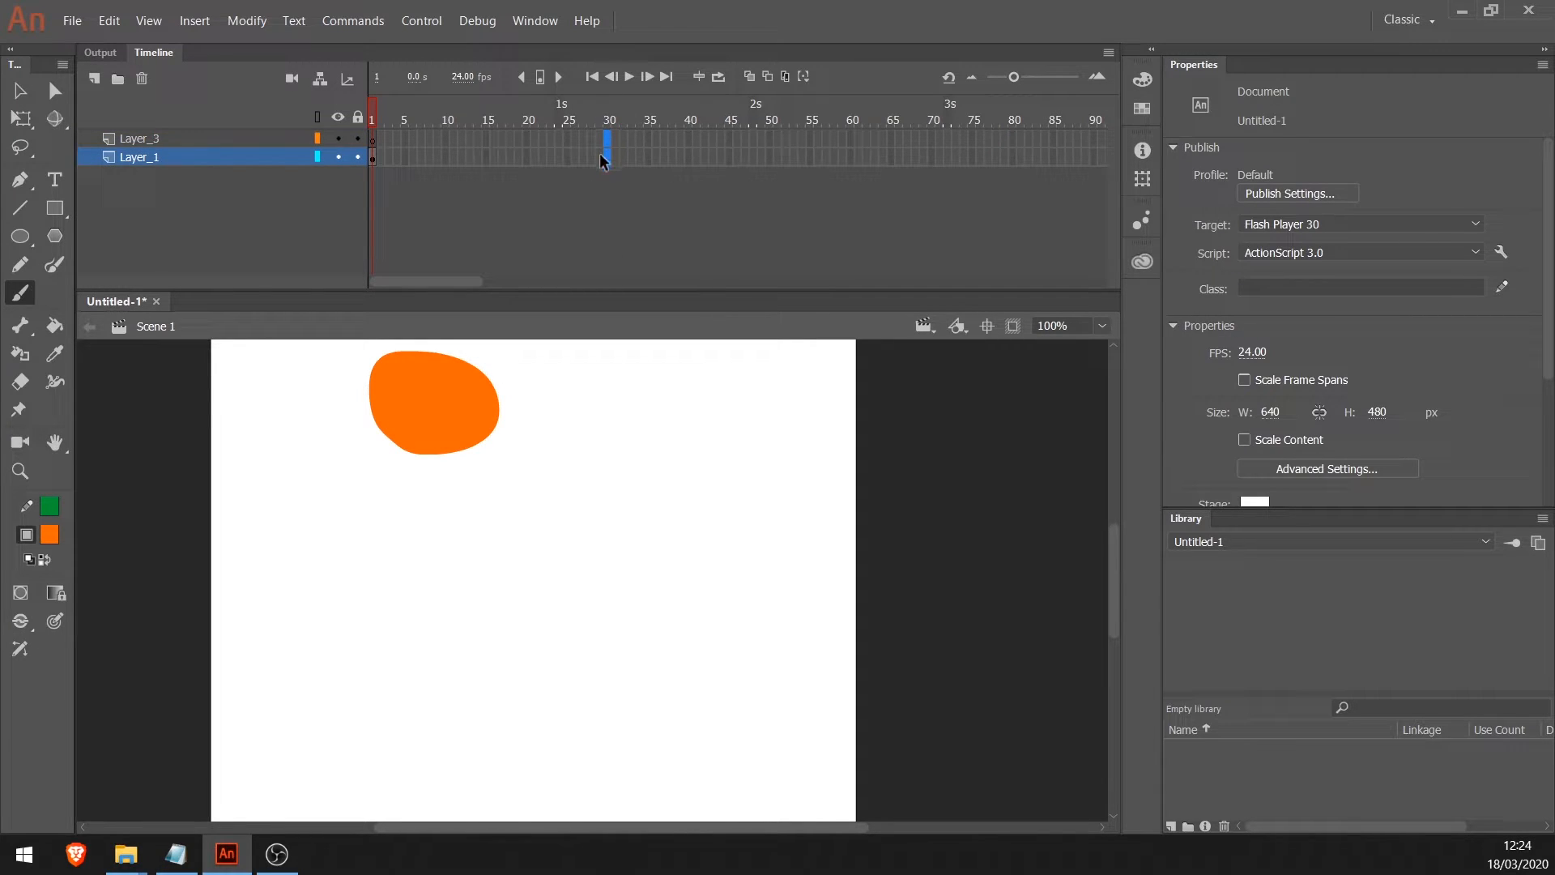
{"action": "left_click_drag", "start_coordinate": [607, 137], "coordinate": [618, 172]}
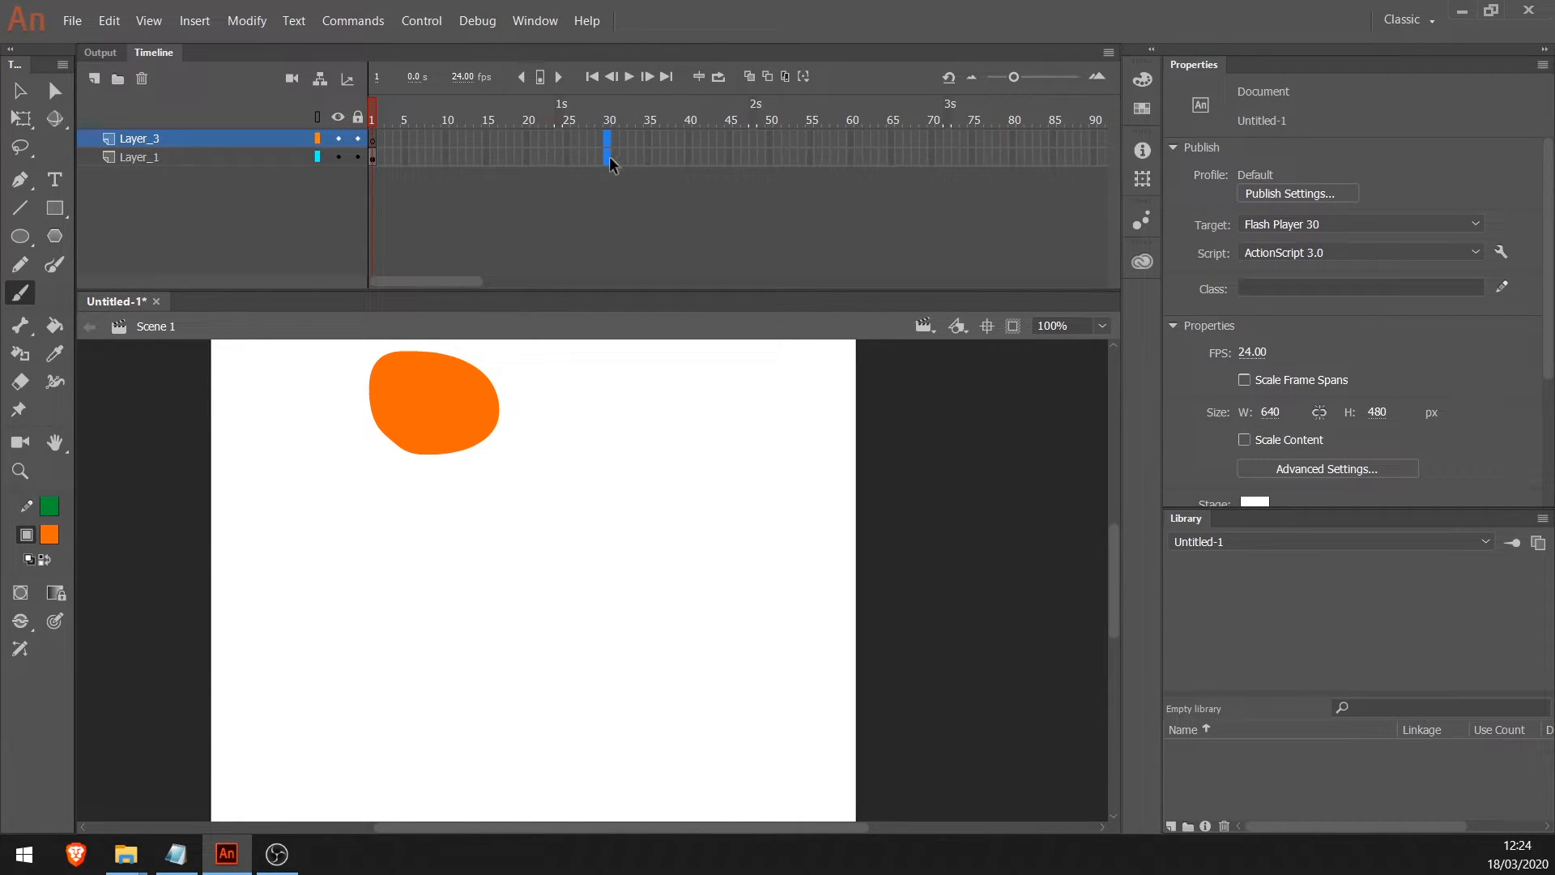
{"action": "right_click", "coordinate": [609, 162]}
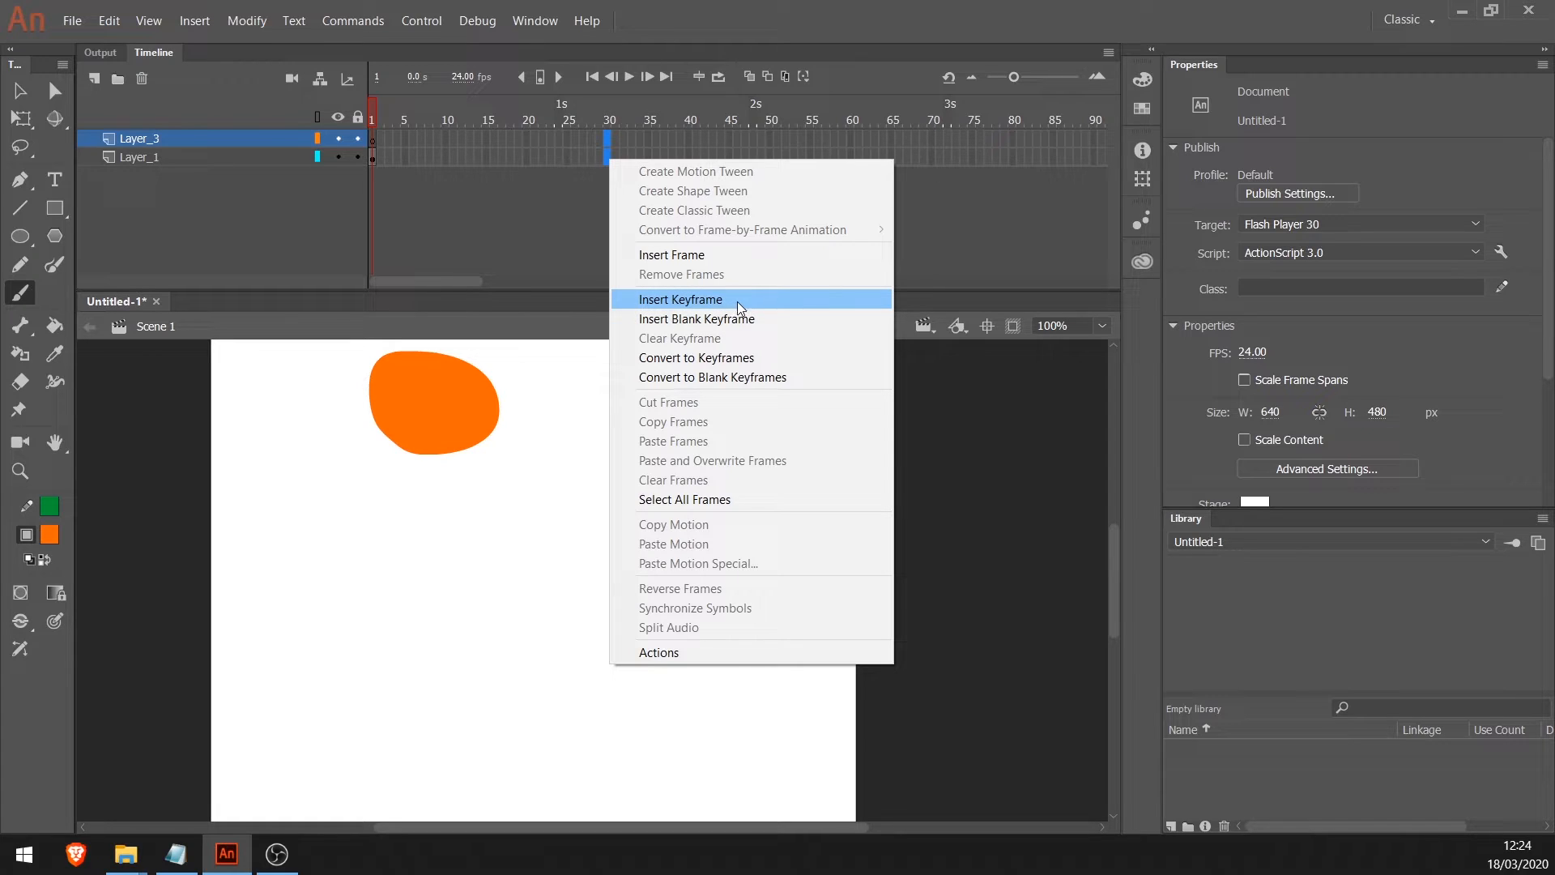
{"action": "left_click", "coordinate": [717, 258]}
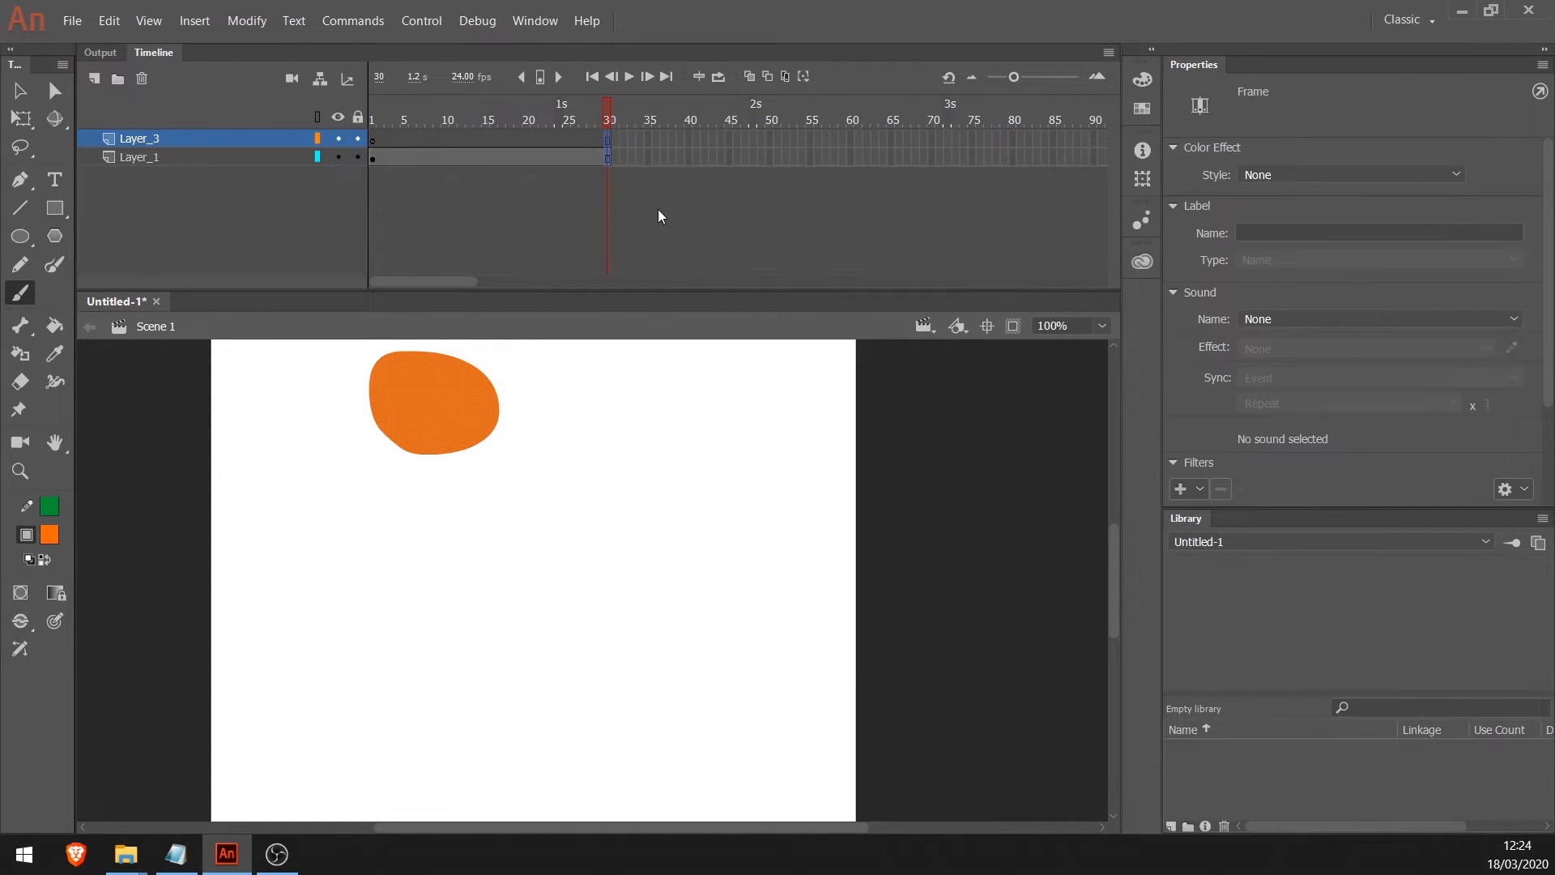
Step: Scrub through the extended frames and inspect the starting keyframes and frame spans of Layer_1 and Layer_3
{"action": "left_click", "coordinate": [680, 211]}
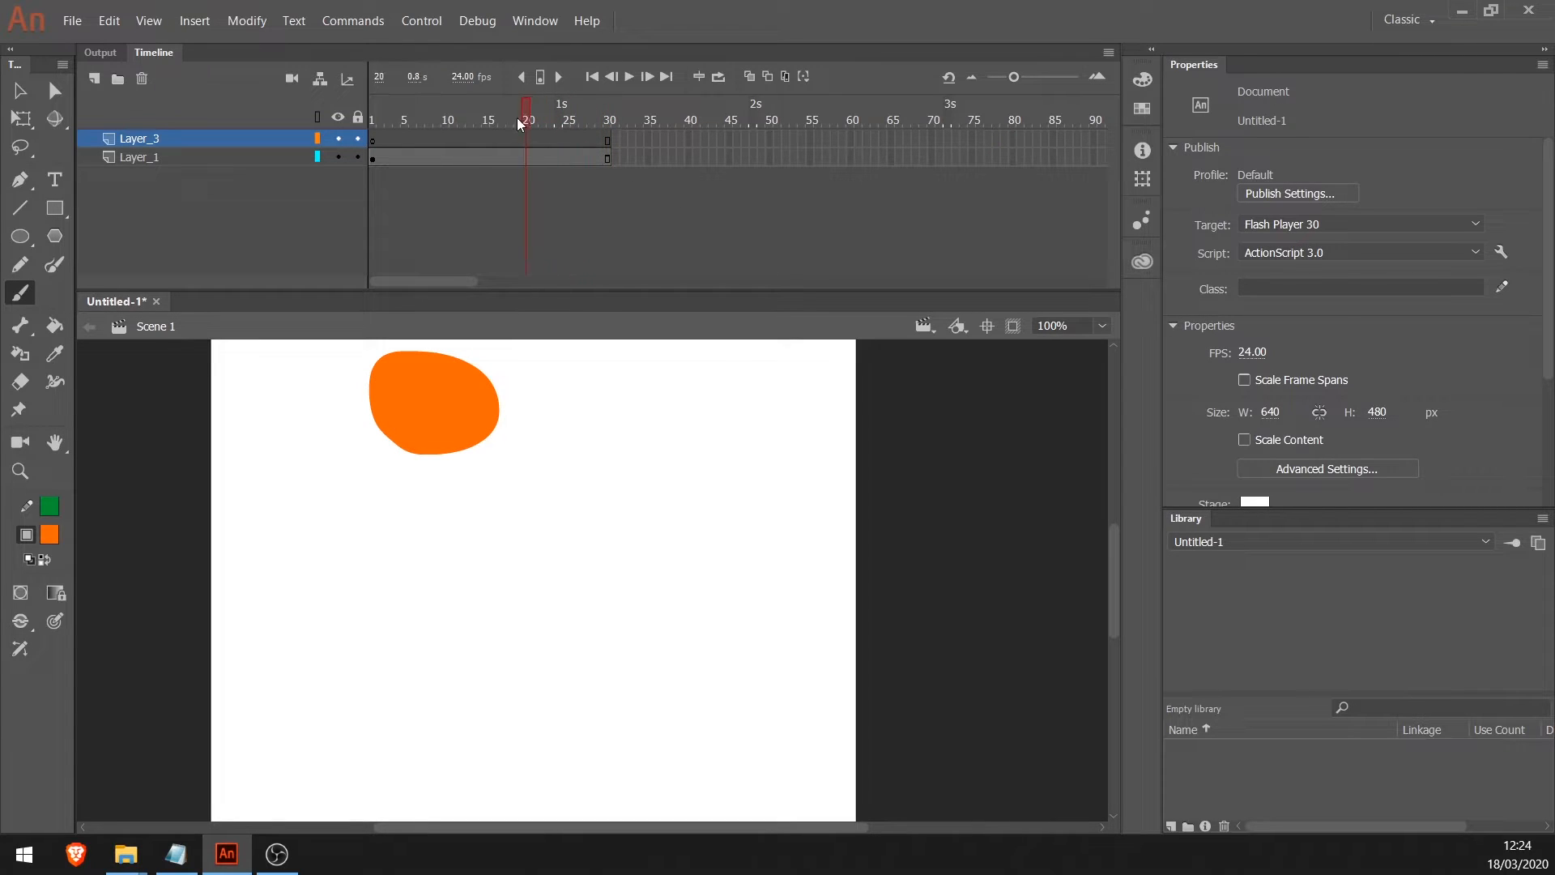
{"action": "left_click_drag", "start_coordinate": [517, 119], "coordinate": [438, 118]}
{"action": "left_click", "coordinate": [503, 160]}
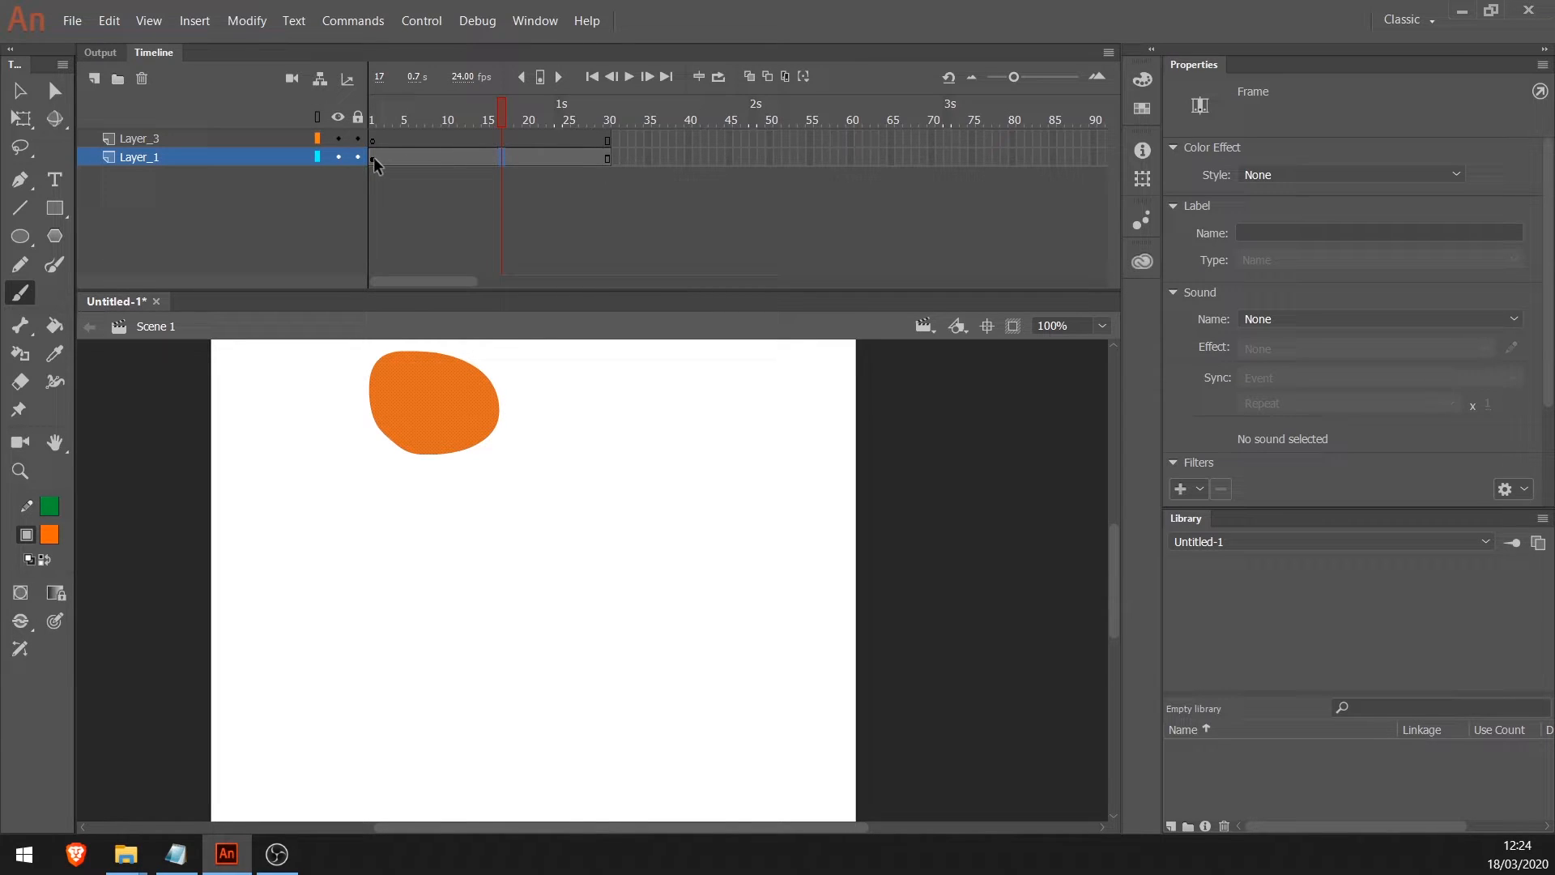
{"action": "left_click_drag", "start_coordinate": [372, 157], "coordinate": [372, 138]}
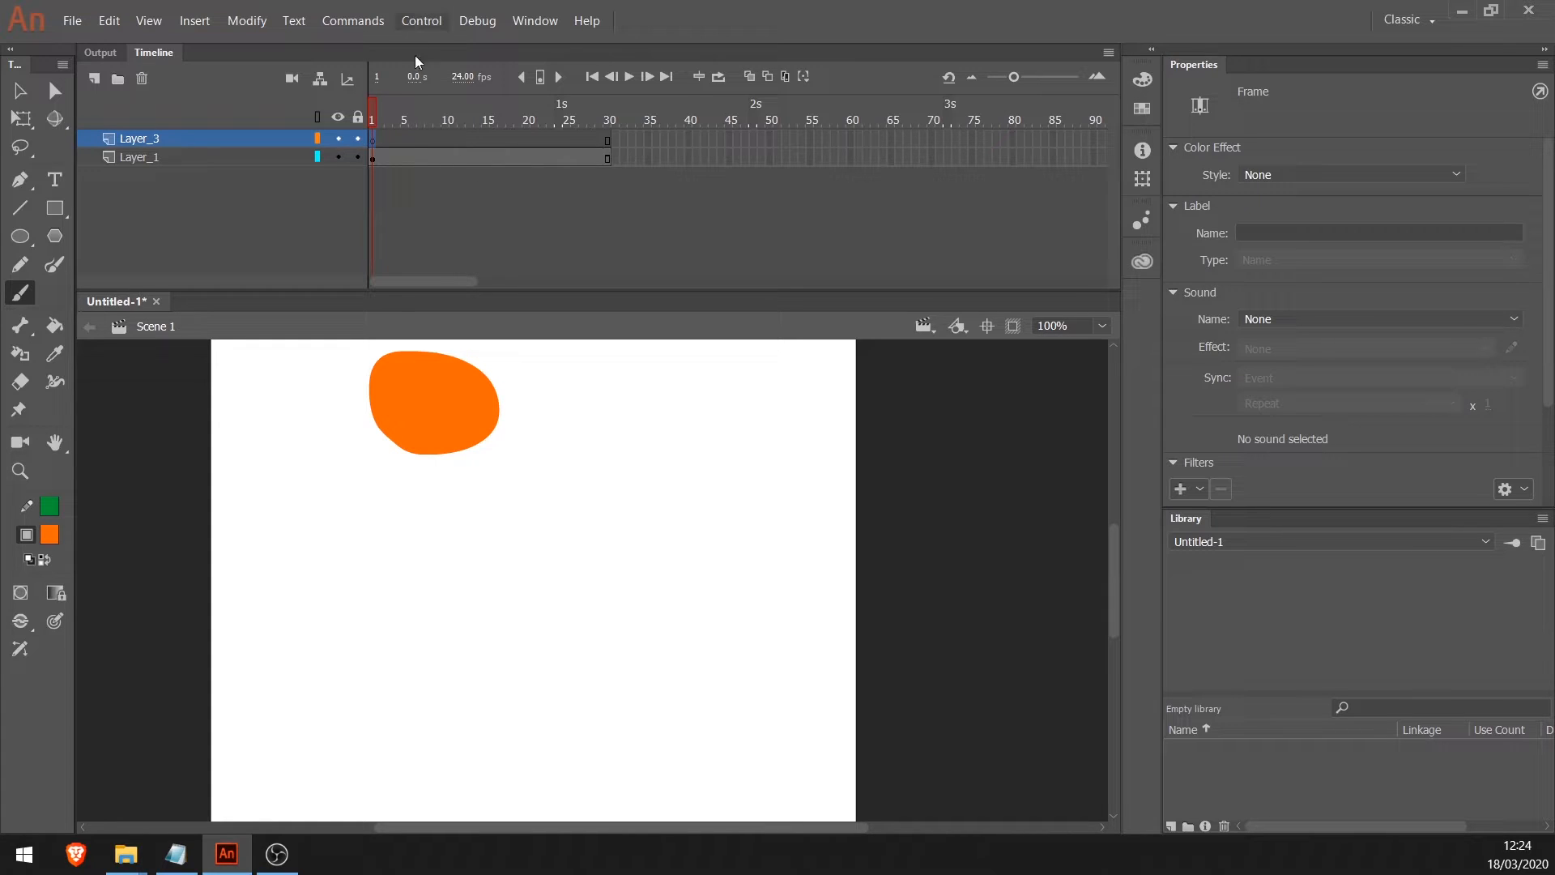
{"action": "left_click", "coordinate": [407, 141]}
{"action": "mouse_move", "coordinate": [513, 143]}
{"action": "left_mouse_down"}
{"action": "mouse_move", "coordinate": [571, 136]}
{"action": "mouse_move", "coordinate": [528, 141]}
{"action": "left_mouse_up"}
{"action": "left_click", "coordinate": [528, 140]}
{"action": "left_click", "coordinate": [371, 139]}
Step: Insert a keyframe at frame 16 of Layer_1
{"action": "left_click", "coordinate": [495, 159]}
{"action": "right_click", "coordinate": [494, 159]}
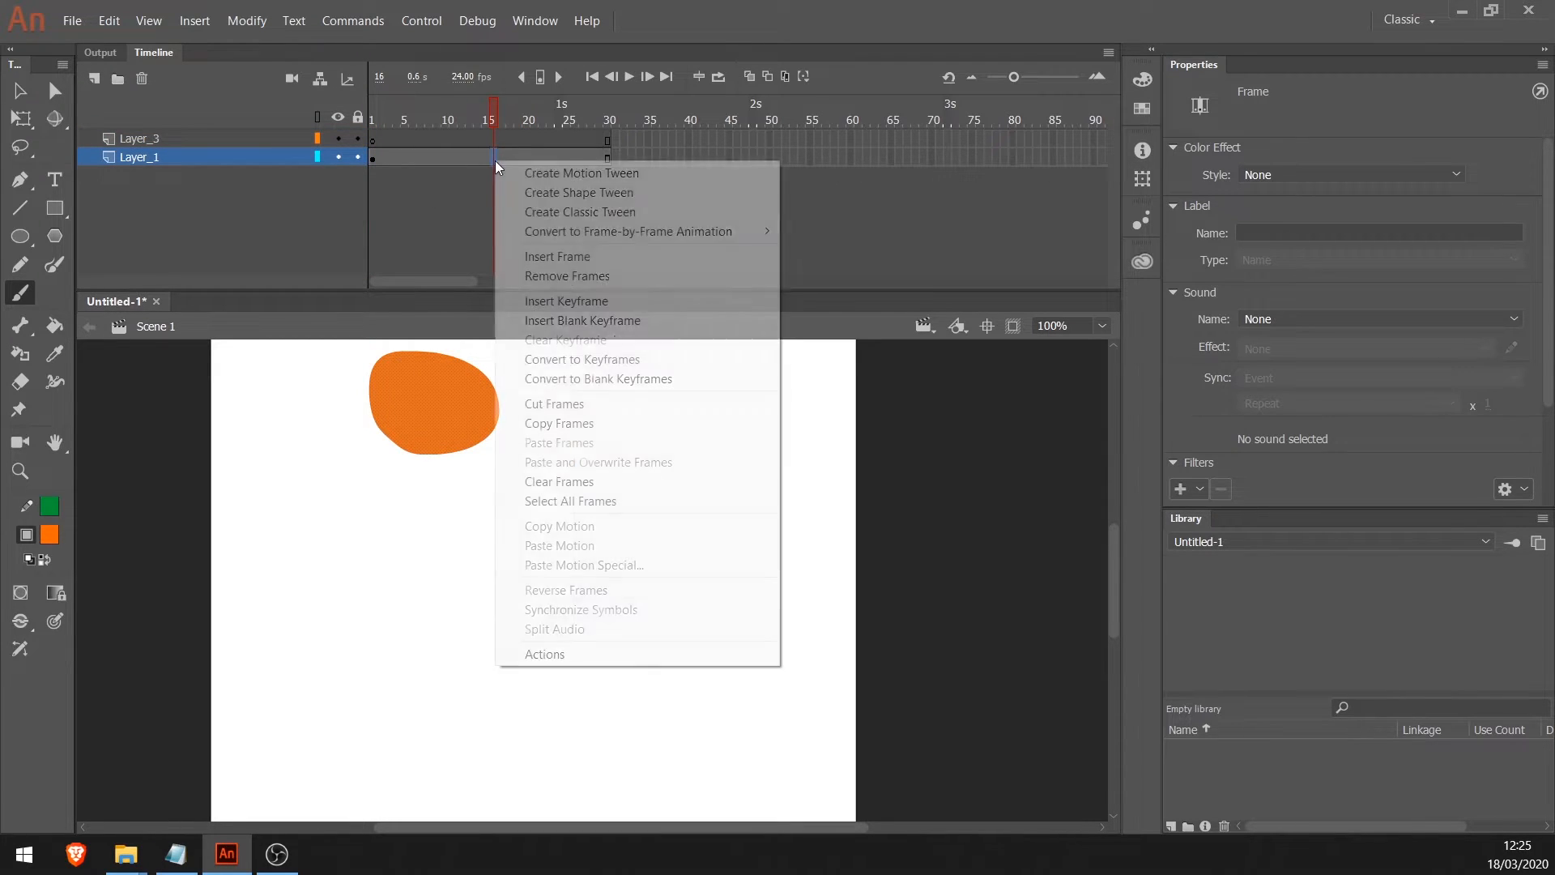
{"action": "left_click", "coordinate": [635, 300]}
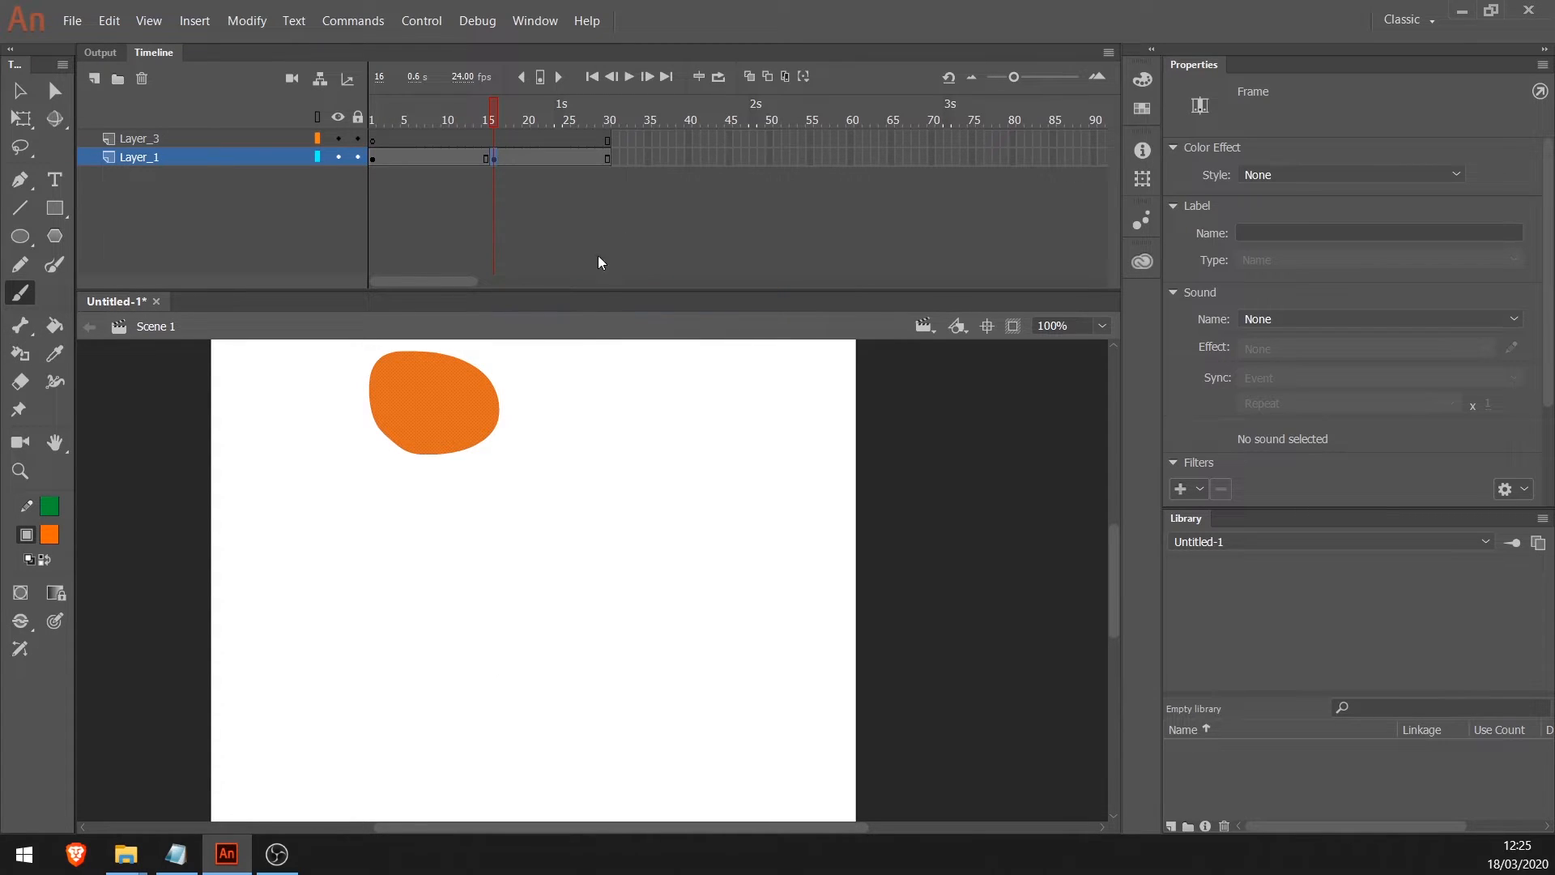
Step: Brush the orange blob on frame 16 into a downward-pointing drip shape, and scrub across the timeline to compare it with the first drawing
{"action": "left_click", "coordinate": [457, 622]}
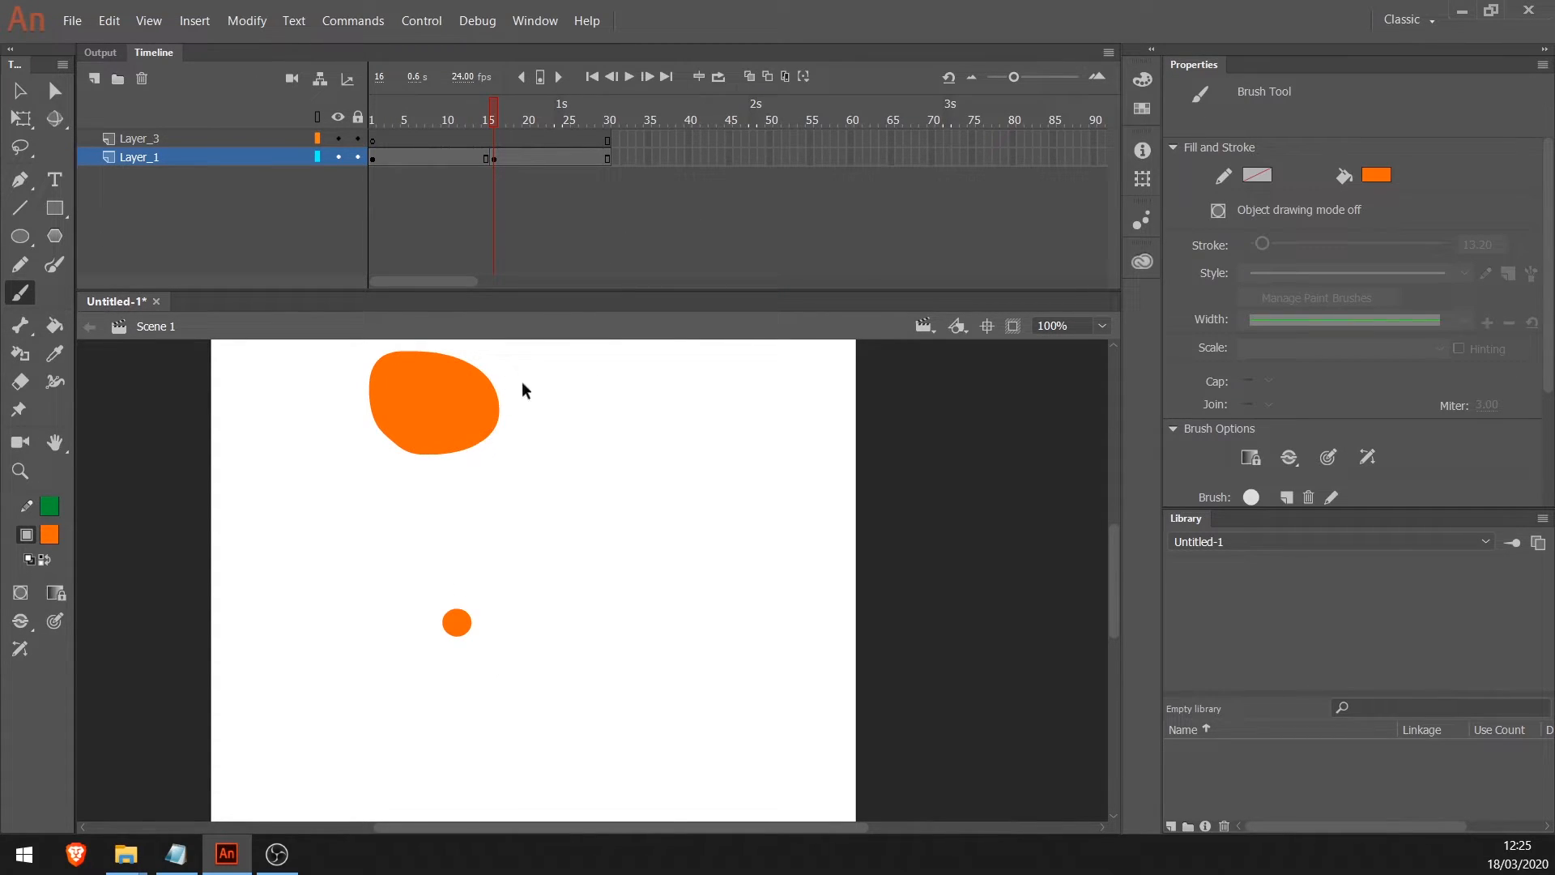
{"action": "key", "text": "ctrl+z"}
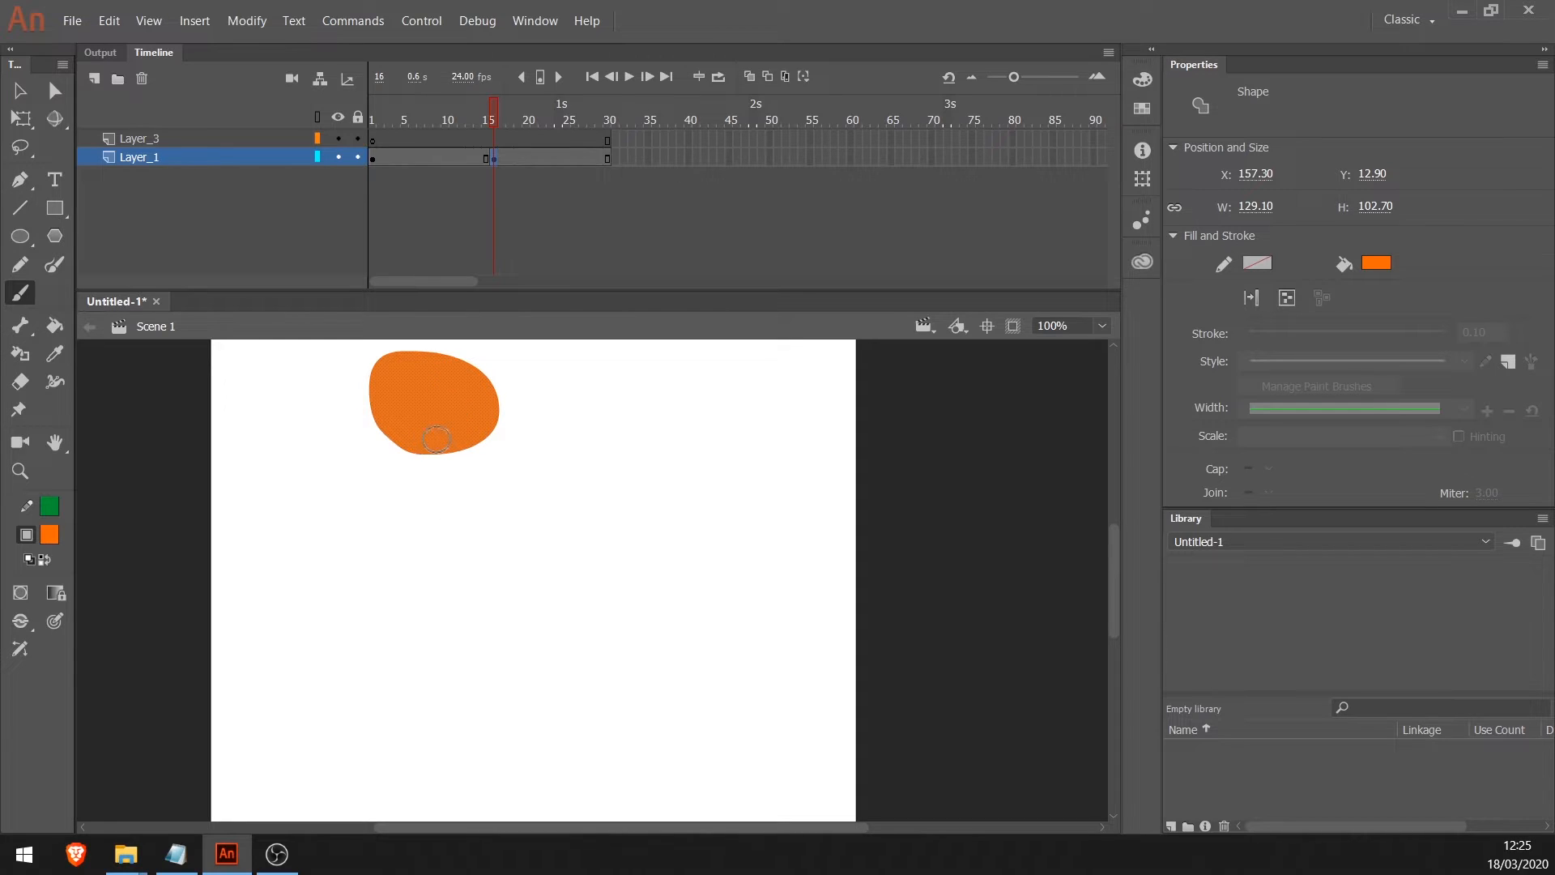
{"action": "mouse_move", "coordinate": [390, 411]}
{"action": "left_mouse_down"}
{"action": "mouse_move", "coordinate": [395, 438]}
{"action": "mouse_move", "coordinate": [448, 490]}
{"action": "mouse_move", "coordinate": [423, 454]}
{"action": "mouse_move", "coordinate": [438, 425]}
{"action": "left_mouse_up"}
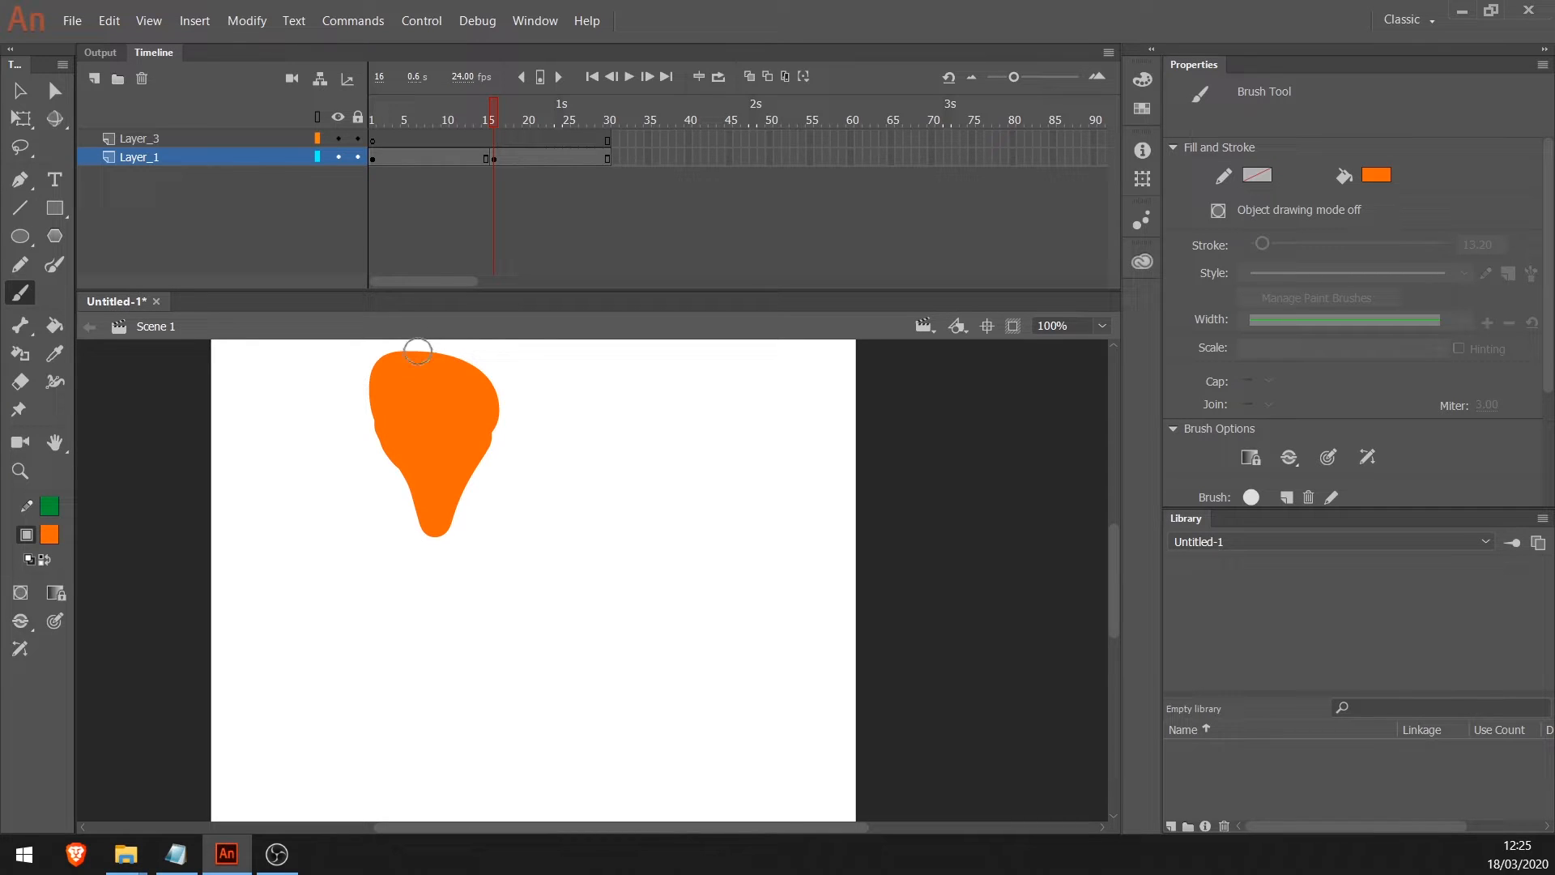
{"action": "left_click", "coordinate": [426, 125]}
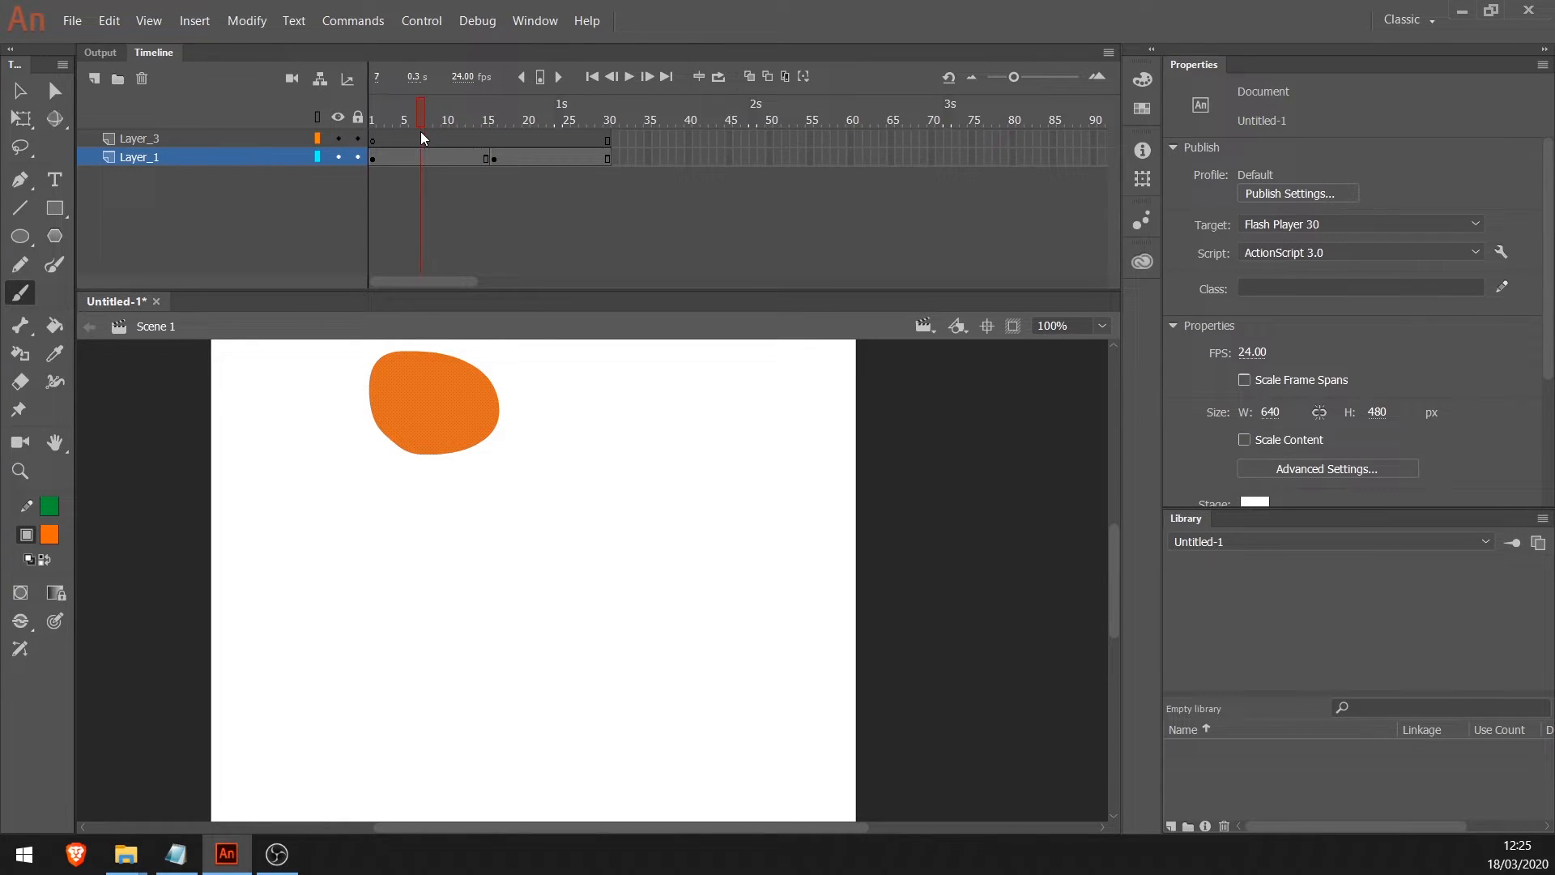
{"action": "left_click_drag", "start_coordinate": [426, 132], "coordinate": [591, 113]}
Step: Insert a blank keyframe at frame 21 of Layer_1 and select it
{"action": "left_click", "coordinate": [532, 156]}
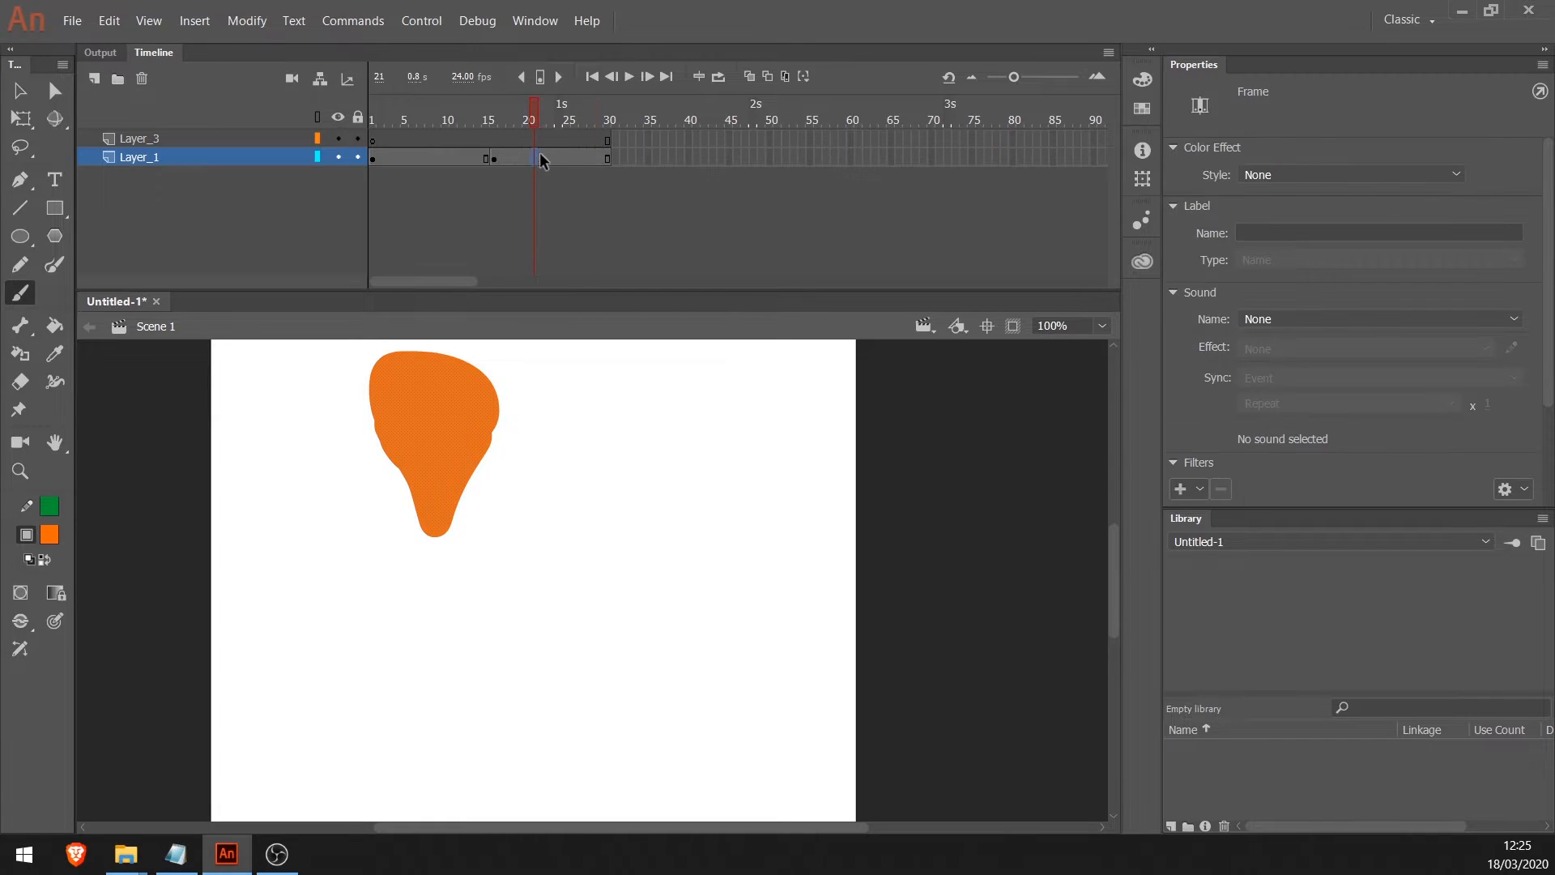
{"action": "right_click", "coordinate": [530, 158]}
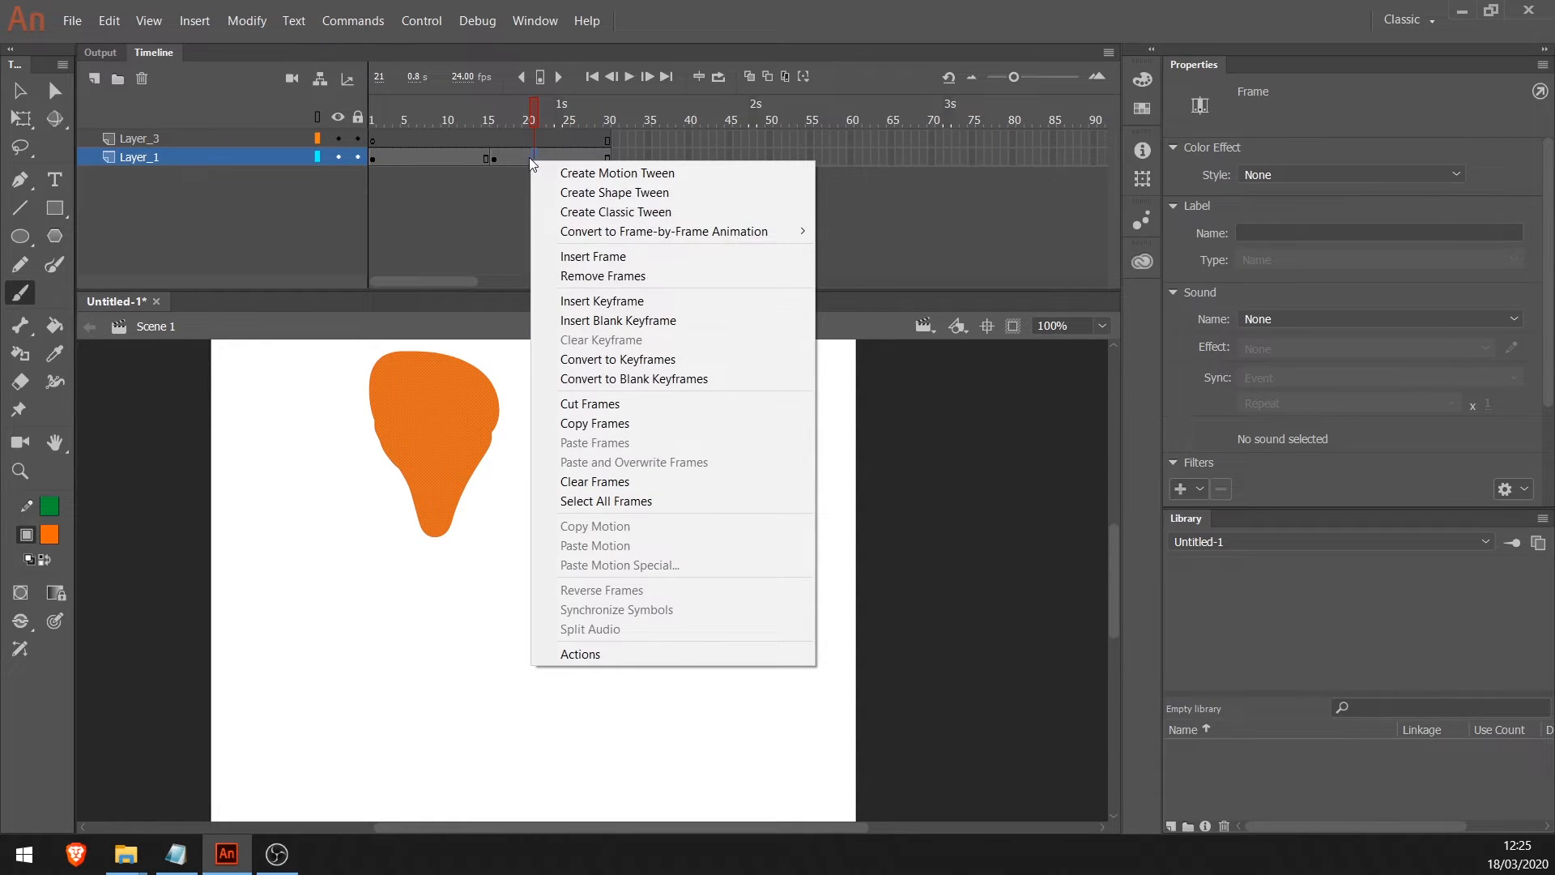
{"action": "left_click", "coordinate": [629, 320]}
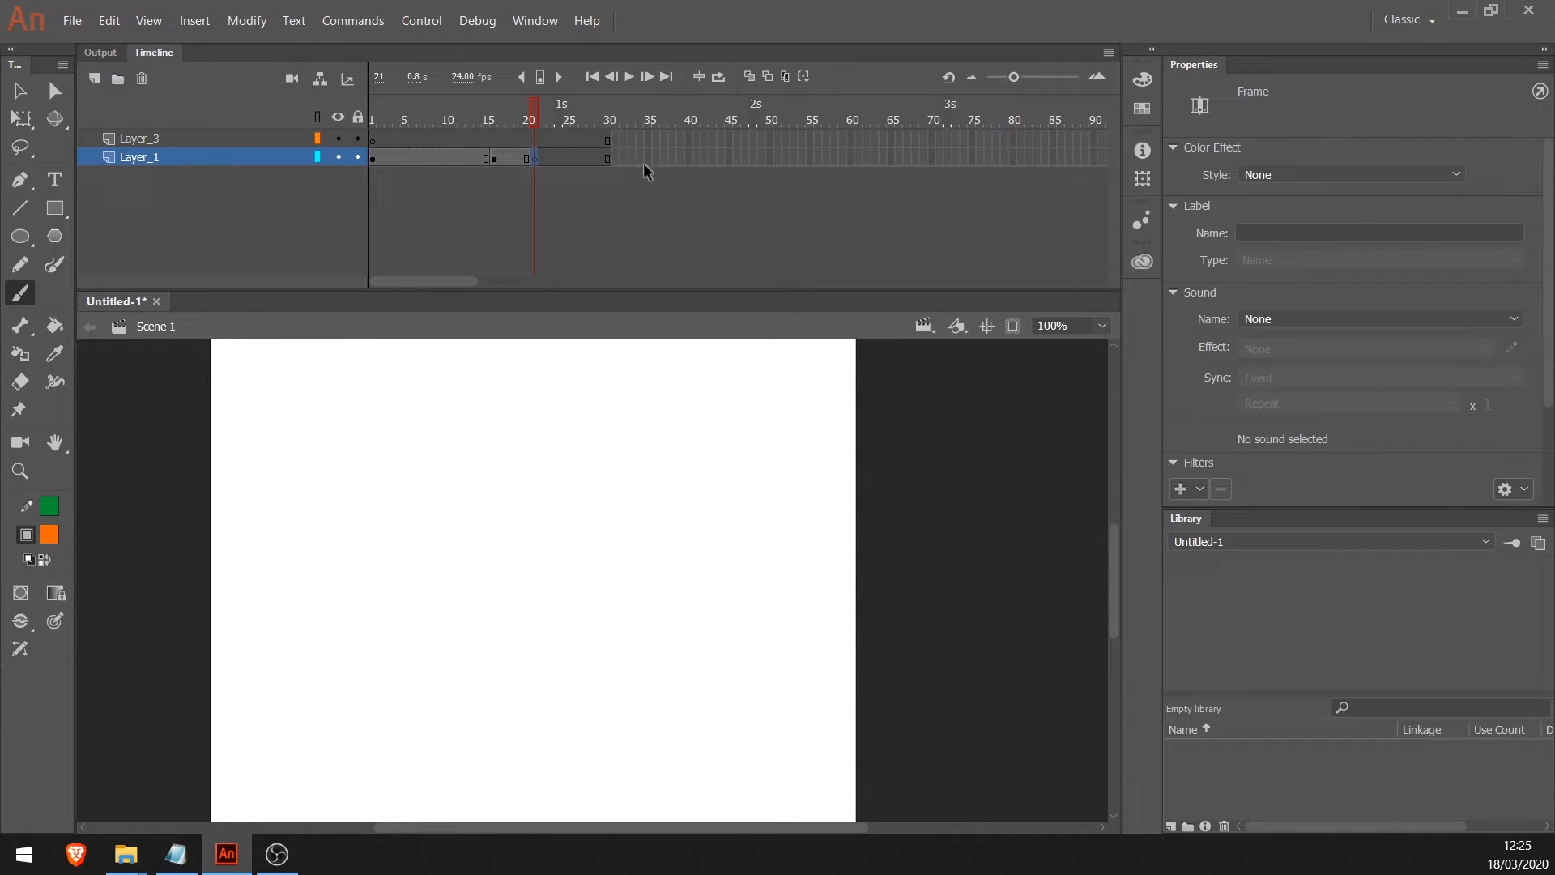
{"action": "mouse_move", "coordinate": [539, 122]}
{"action": "left_mouse_down"}
{"action": "mouse_move", "coordinate": [510, 133]}
{"action": "mouse_move", "coordinate": [533, 121]}
{"action": "left_mouse_up"}
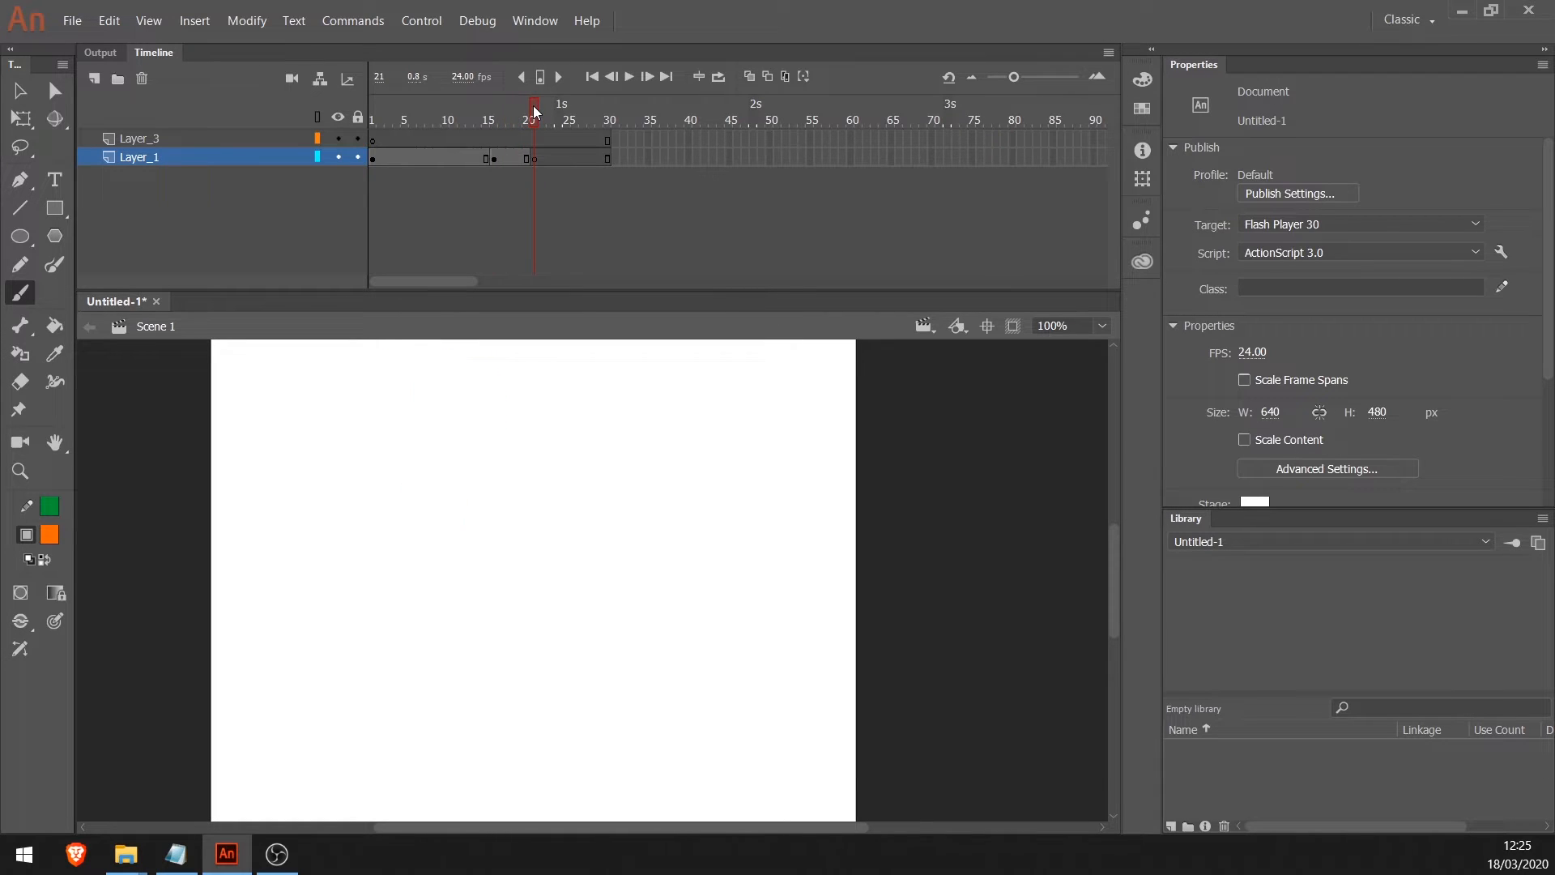
{"action": "left_click", "coordinate": [535, 159]}
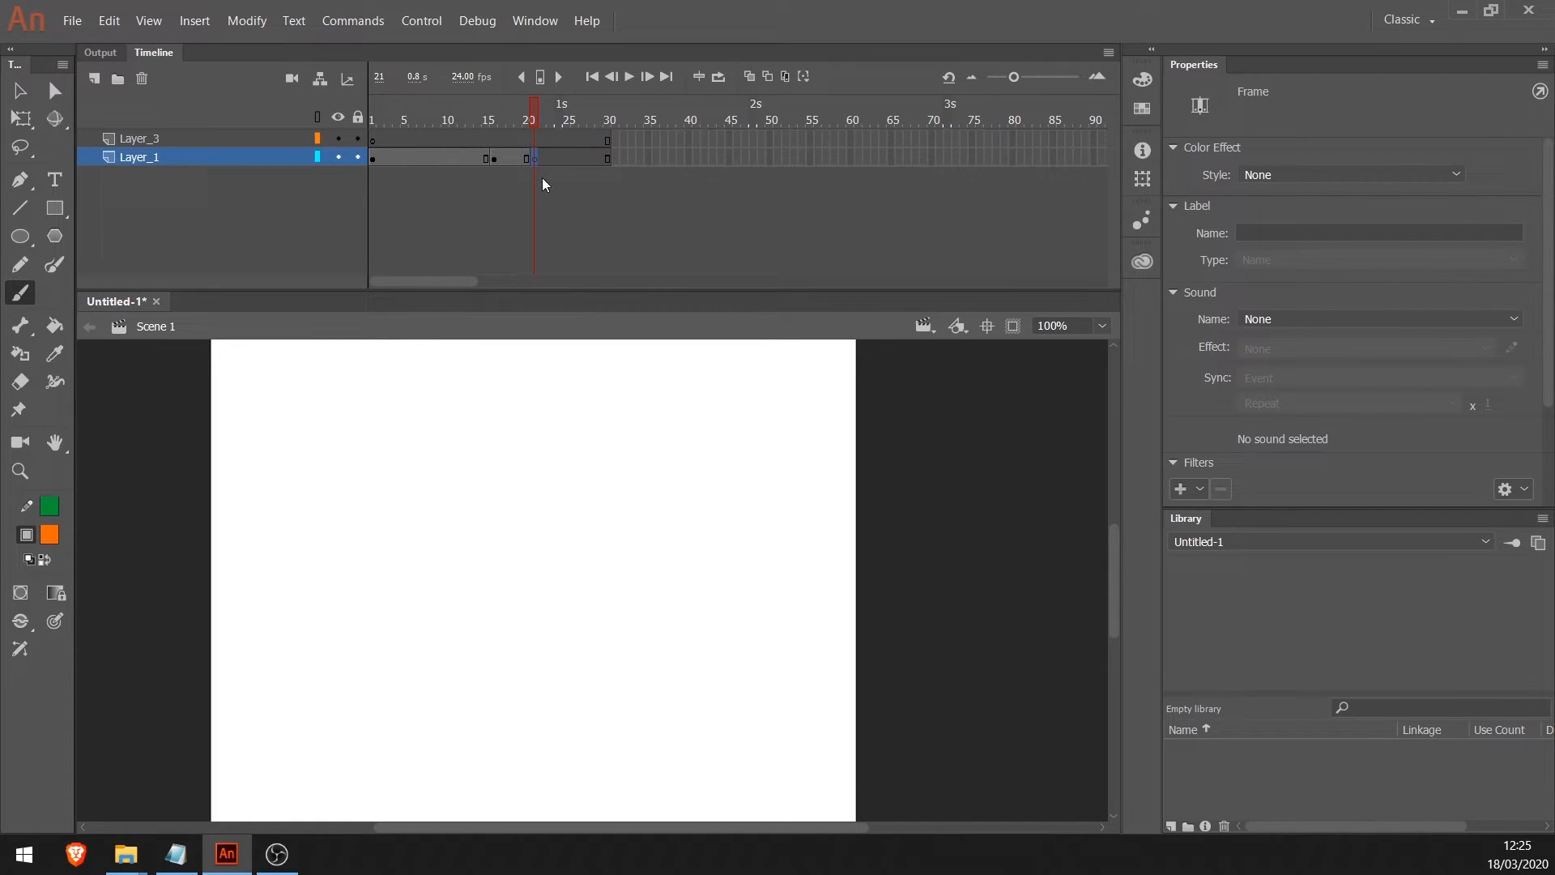
Step: Copy the drip-shape keyframe at frame 16 of Layer_1 and paste it at frame 26
{"action": "right_click", "coordinate": [499, 157]}
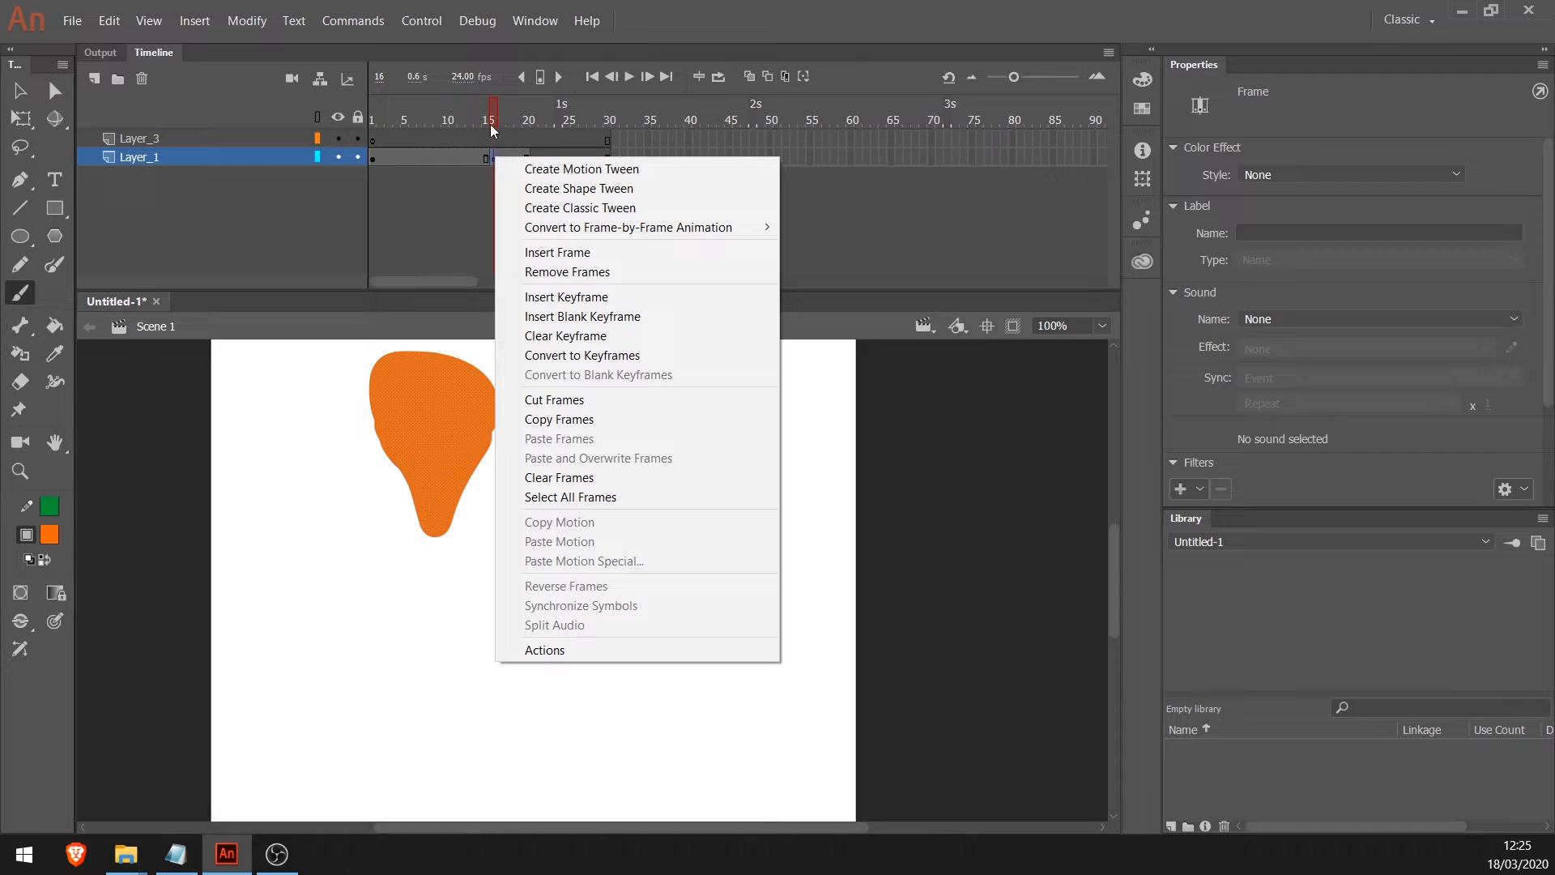
{"action": "left_click", "coordinate": [591, 418]}
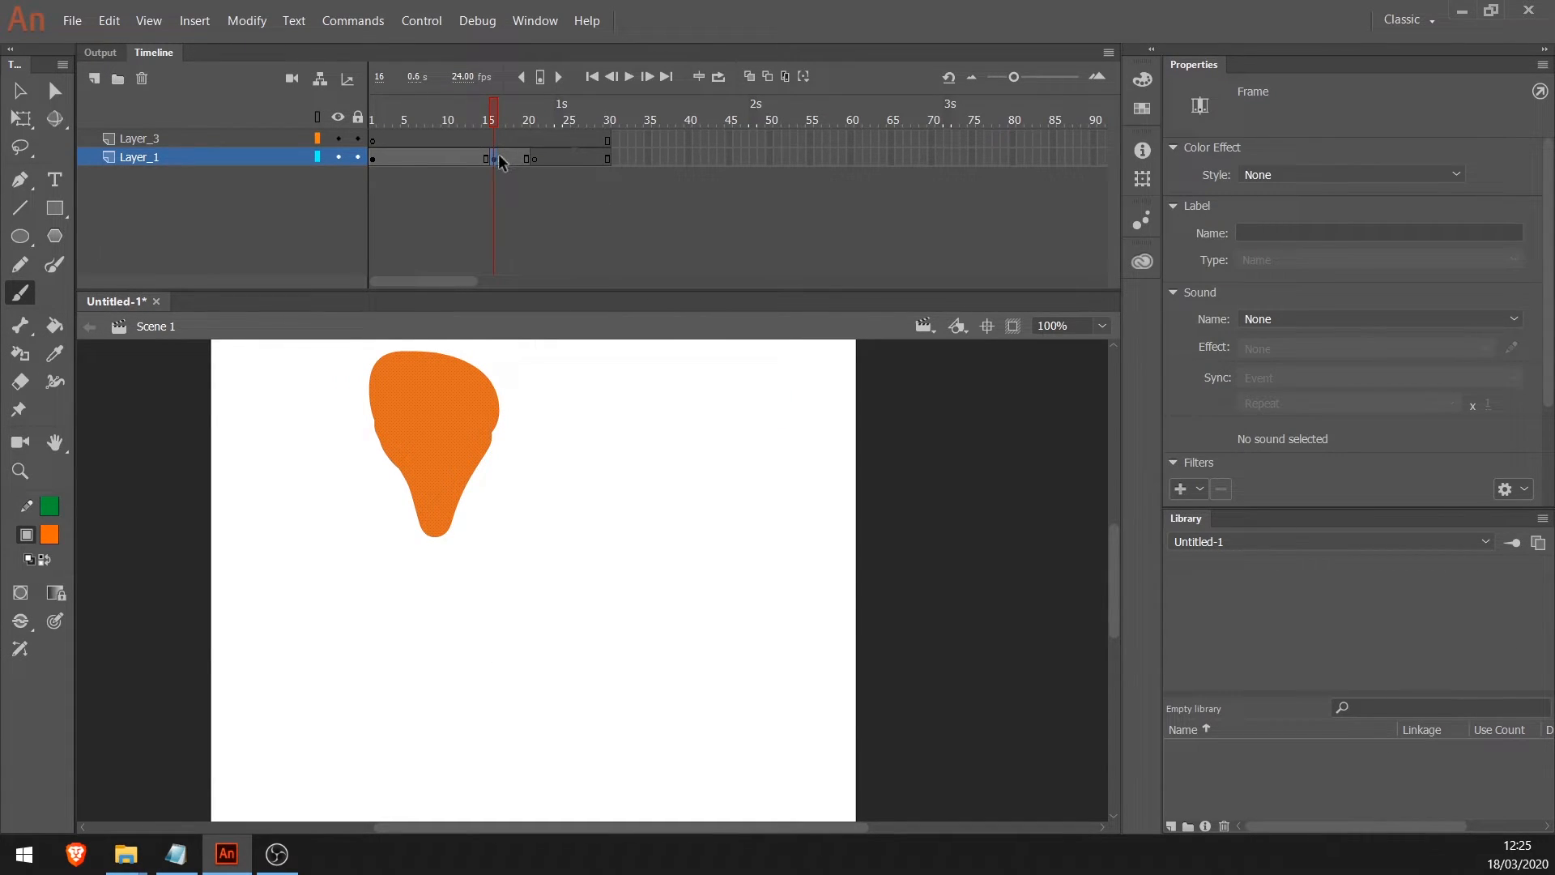
{"action": "left_click", "coordinate": [570, 157]}
{"action": "right_click", "coordinate": [571, 159]}
{"action": "left_click", "coordinate": [570, 158]}
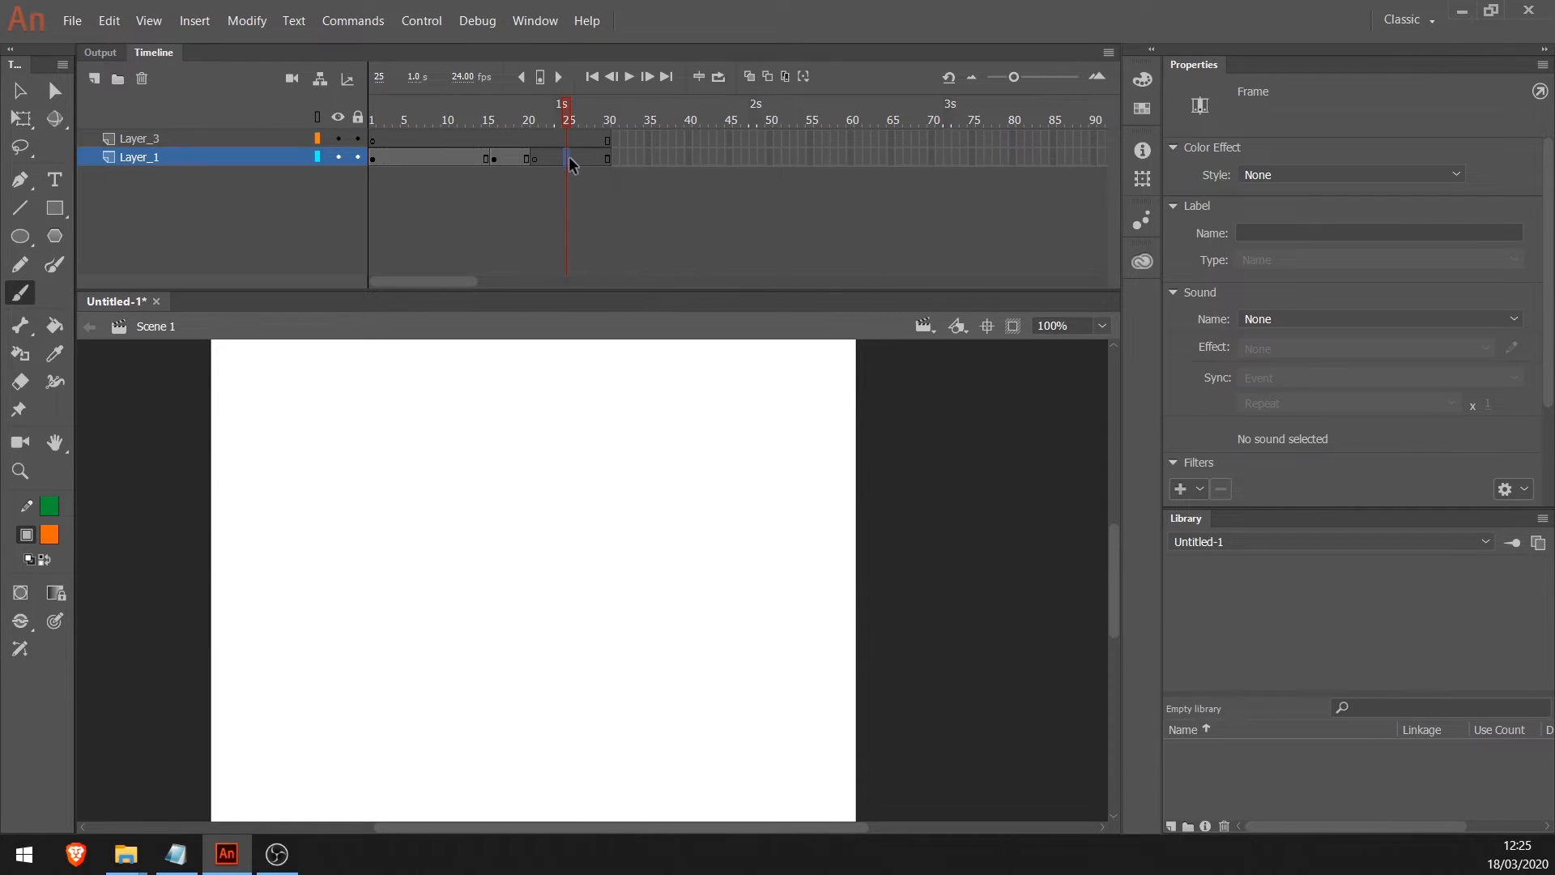
{"action": "right_click", "coordinate": [571, 162]}
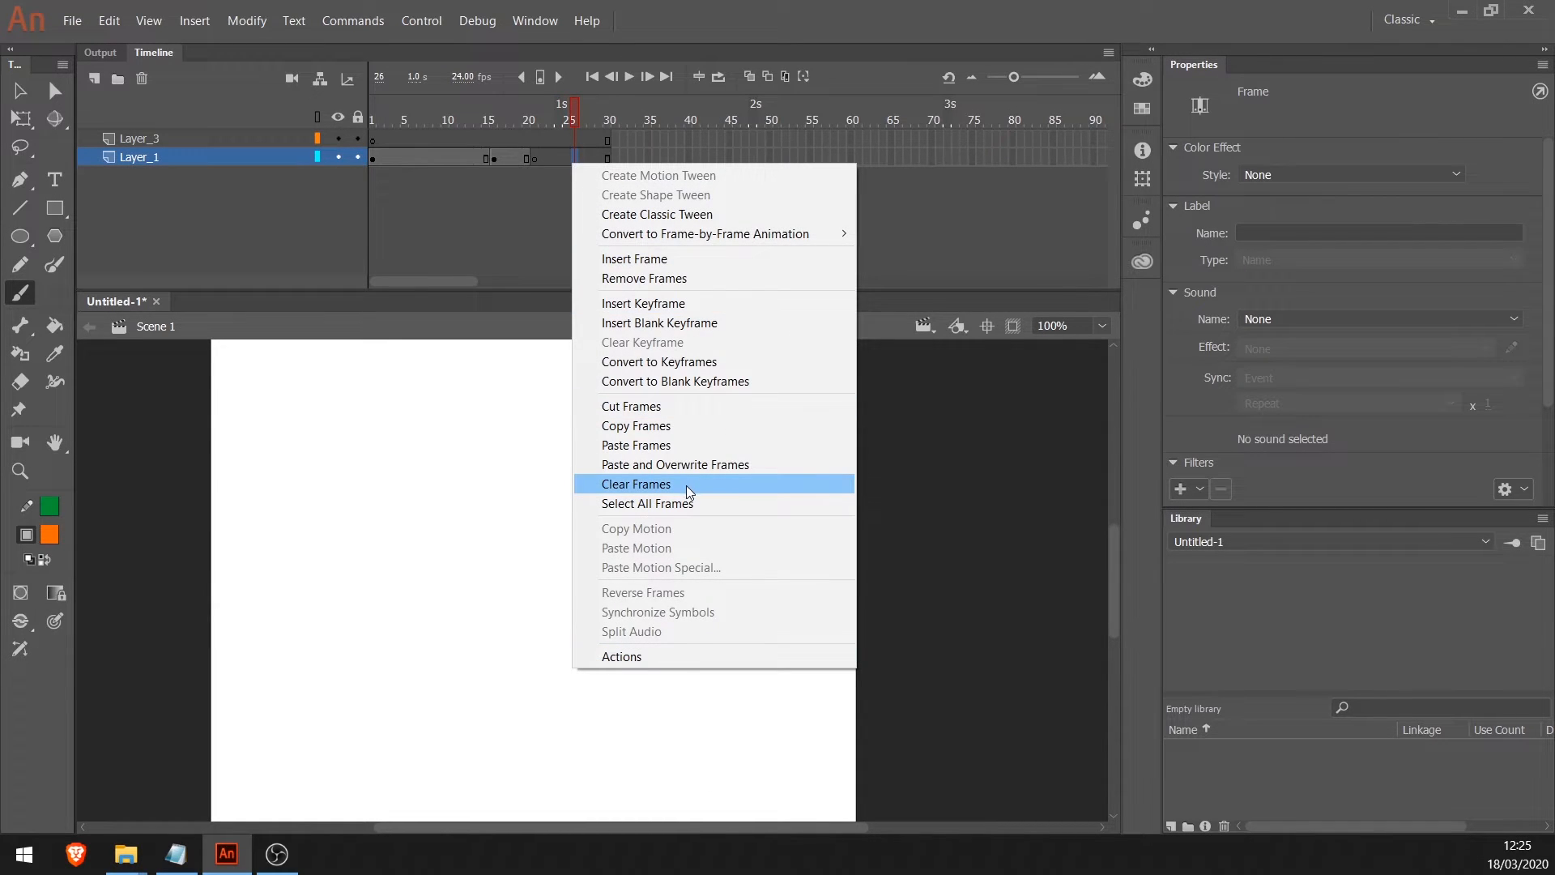
{"action": "left_click", "coordinate": [690, 444]}
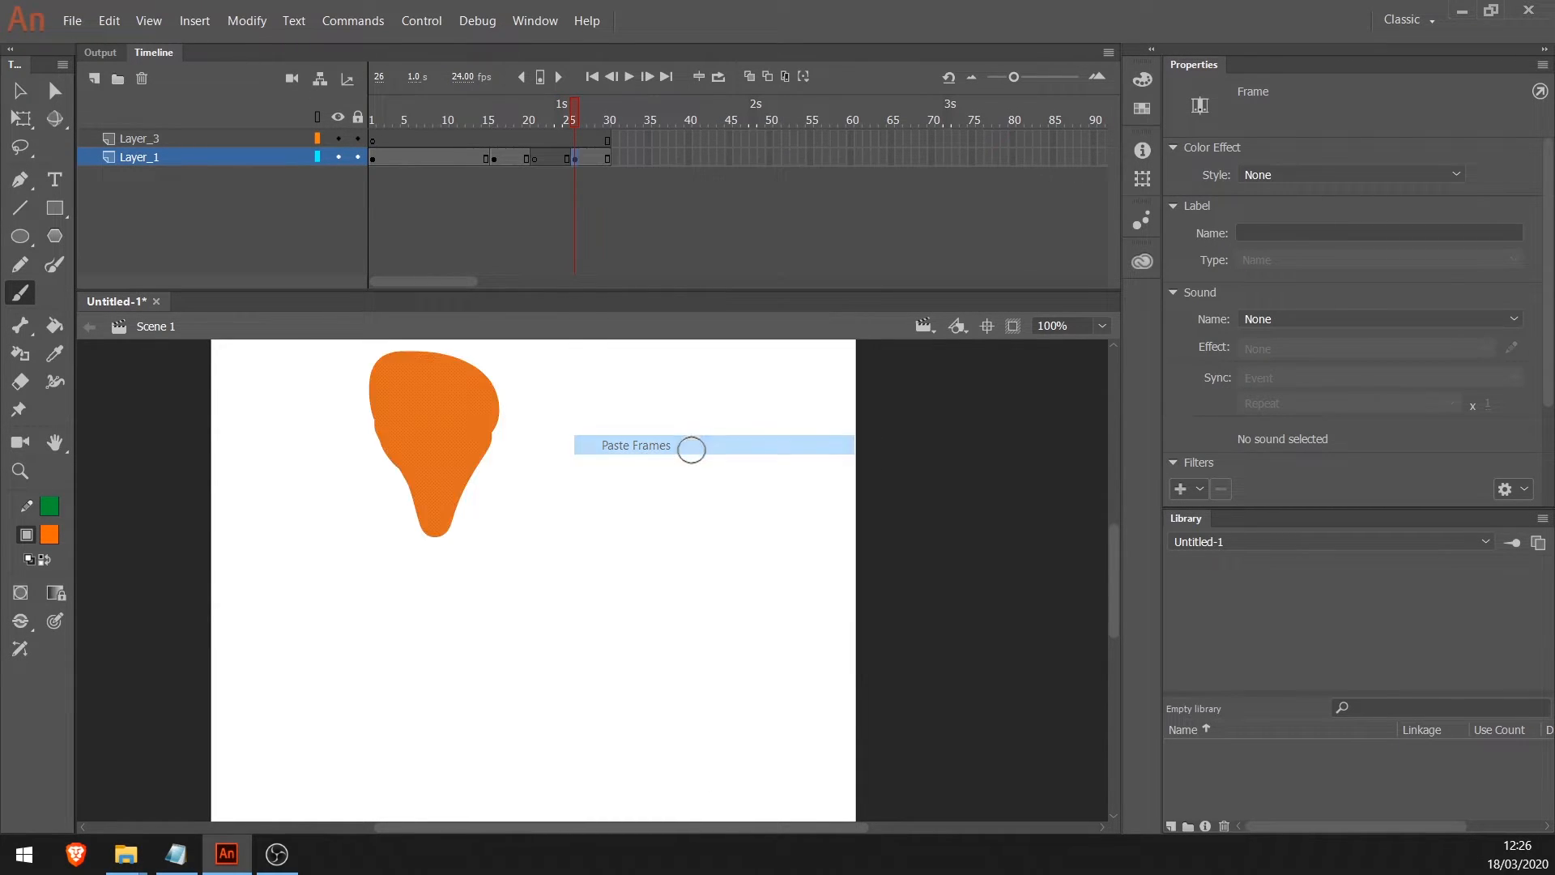
Step: Play the animation from frame 2 to its end and scrub through the early frames to review the keyframe changes
{"action": "left_click", "coordinate": [525, 115]}
{"action": "left_click_drag", "start_coordinate": [516, 118], "coordinate": [379, 121]}
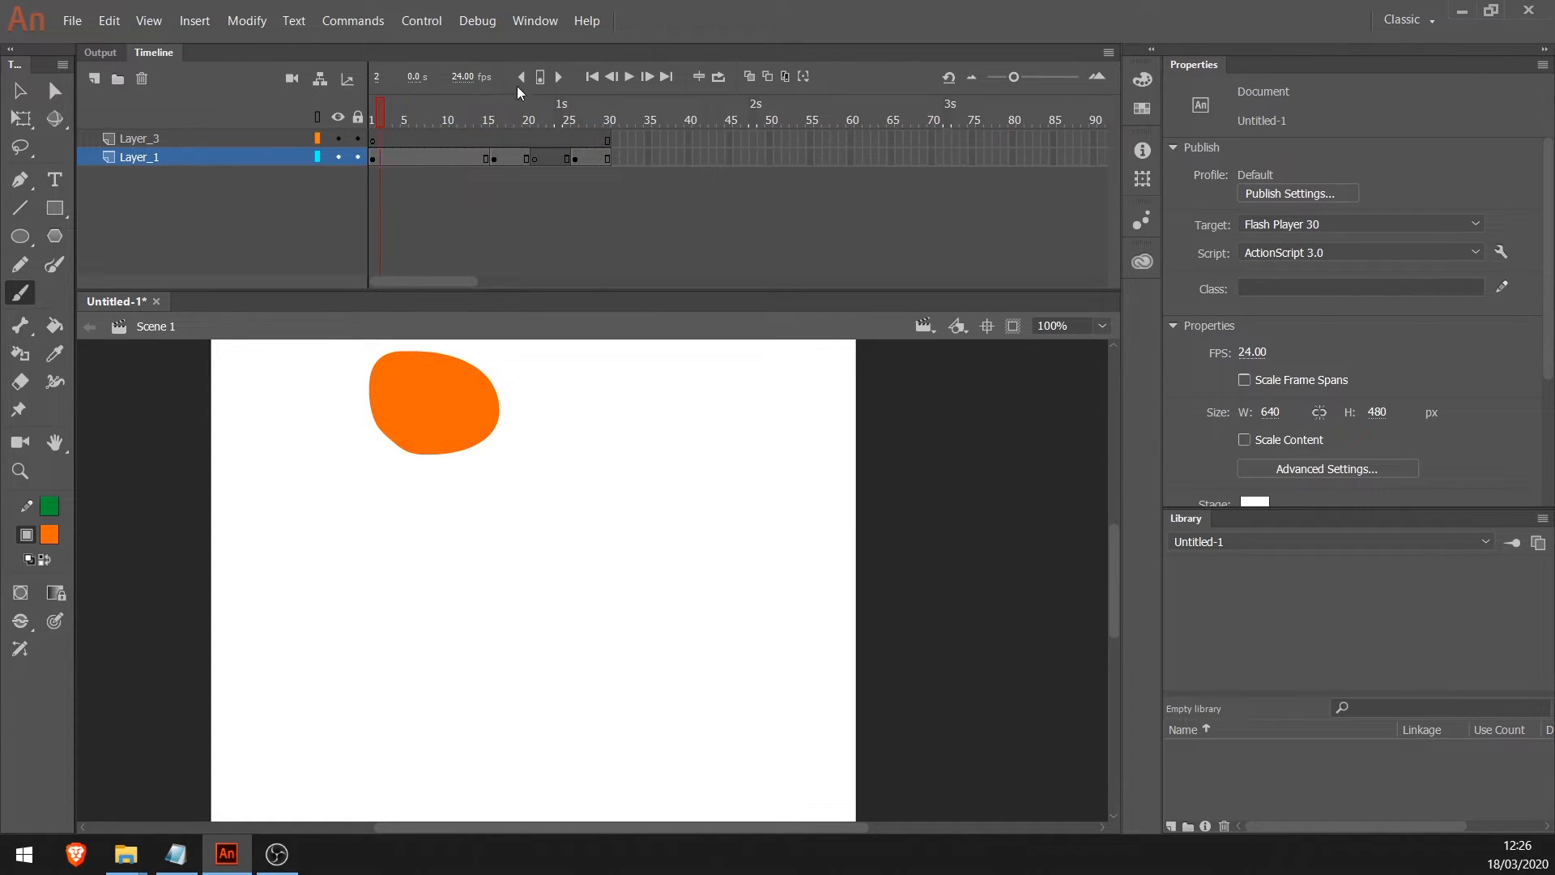
{"action": "key", "text": "Return"}
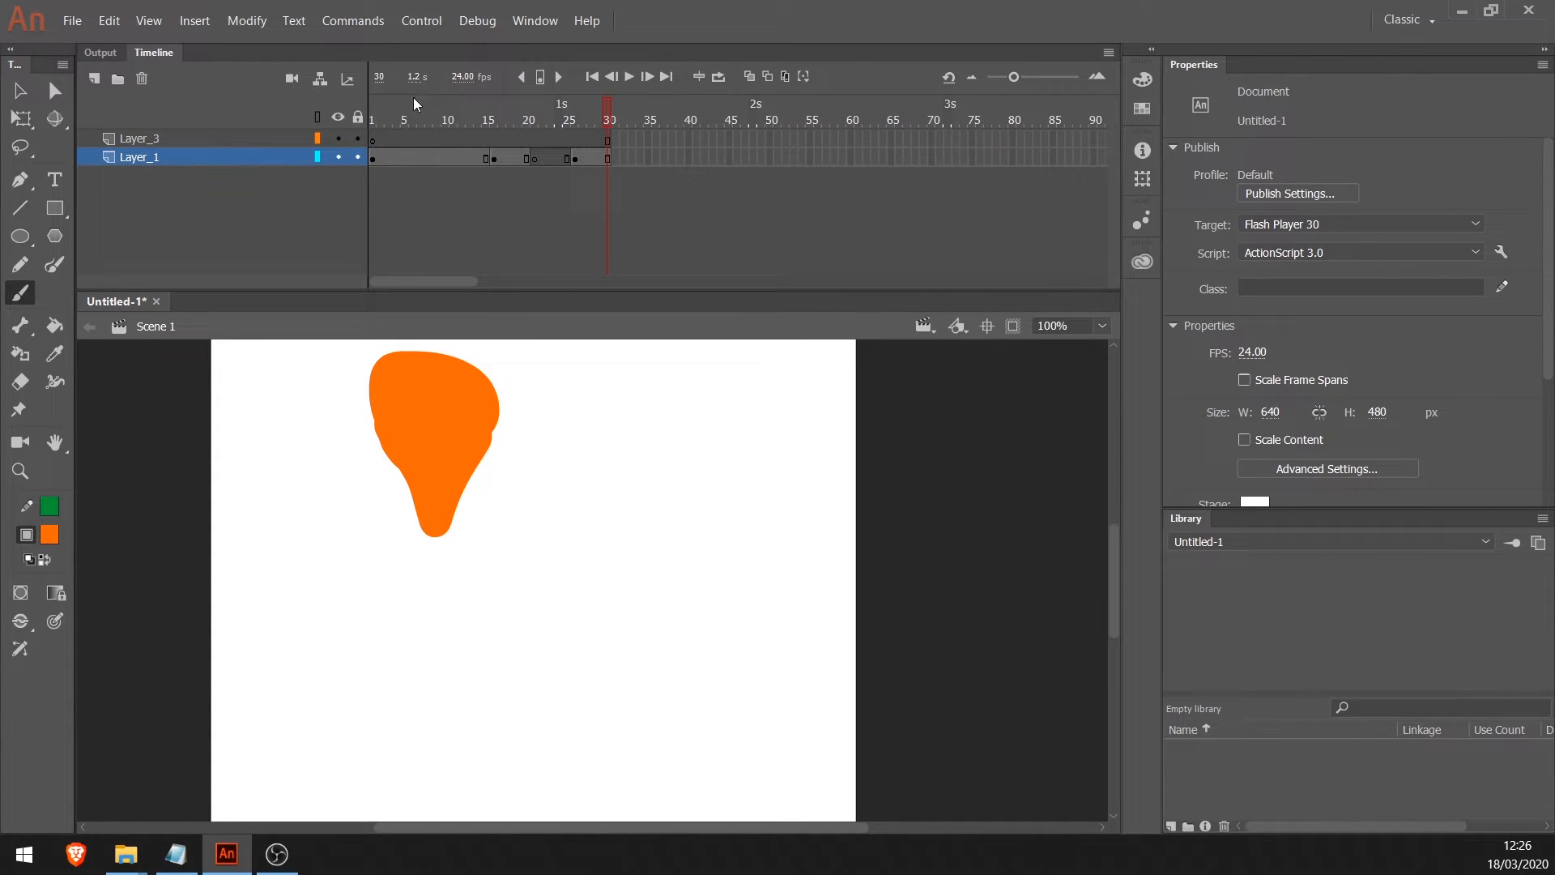
{"action": "left_click_drag", "start_coordinate": [375, 118], "coordinate": [416, 131]}
{"action": "key", "text": "alt+Tab"}
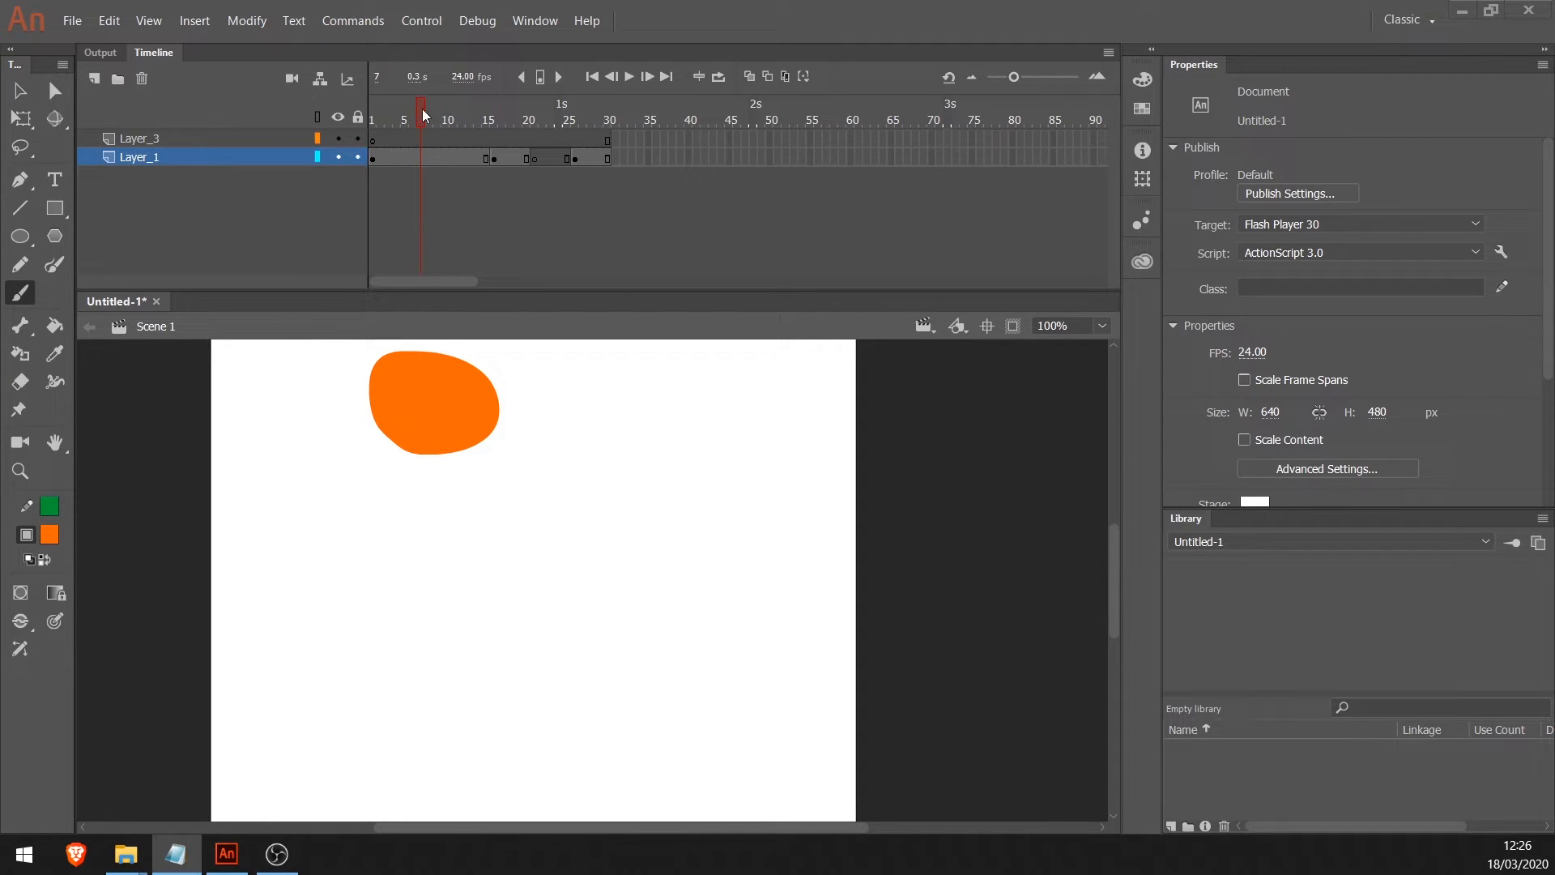
{"action": "mouse_move", "coordinate": [421, 109]}
{"action": "left_mouse_down"}
{"action": "mouse_move", "coordinate": [392, 99]}
{"action": "mouse_move", "coordinate": [519, 83]}
{"action": "mouse_move", "coordinate": [370, 115]}
{"action": "mouse_move", "coordinate": [507, 87]}
{"action": "mouse_move", "coordinate": [406, 113]}
{"action": "left_mouse_up"}
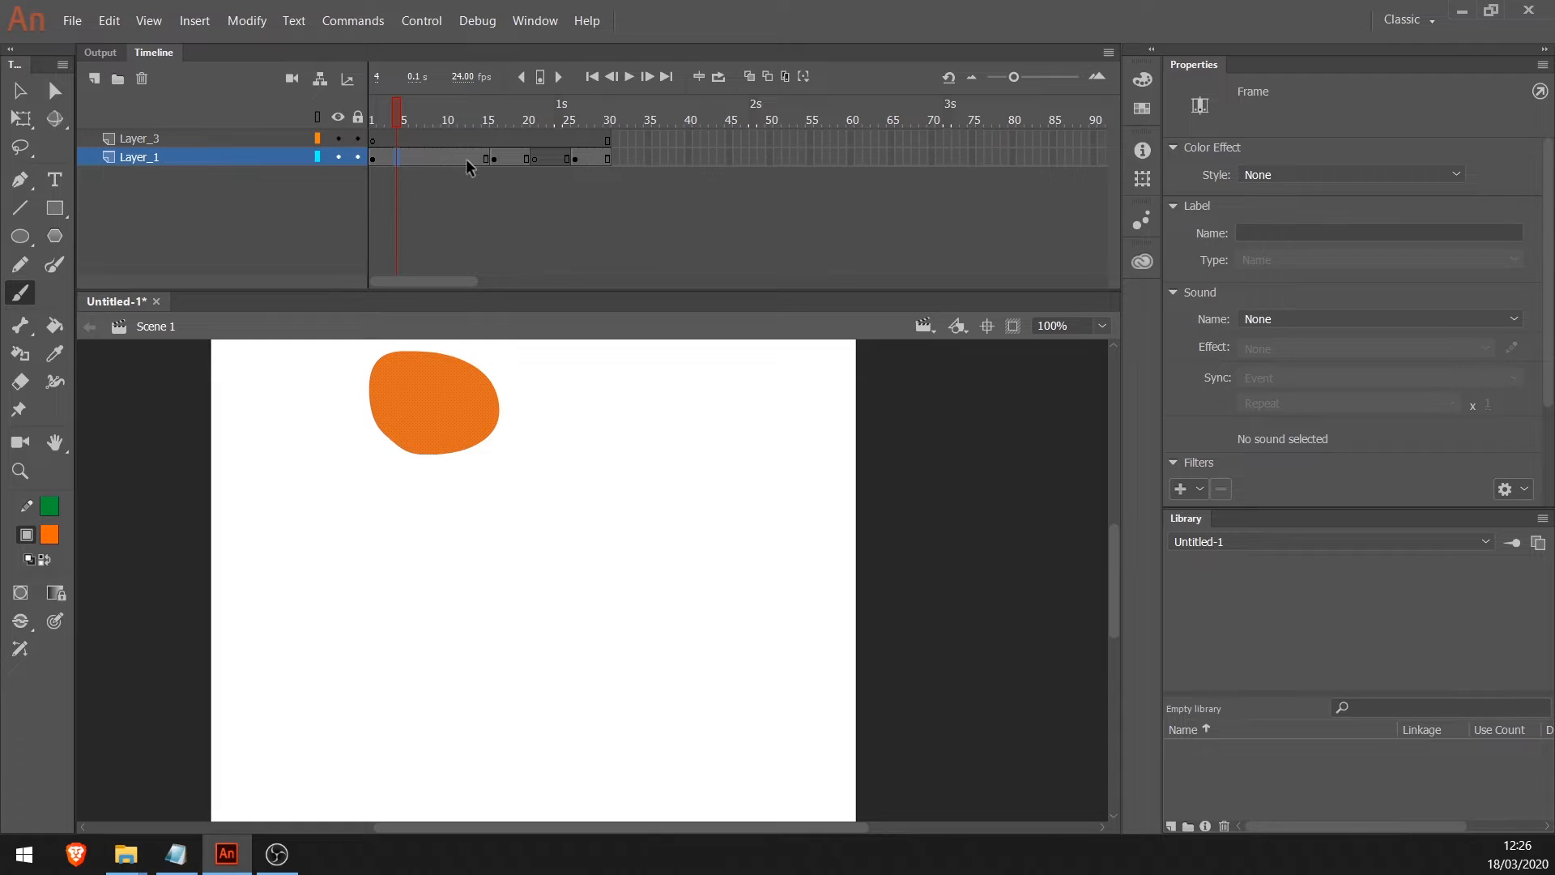
{"action": "left_click_drag", "start_coordinate": [402, 119], "coordinate": [492, 120]}
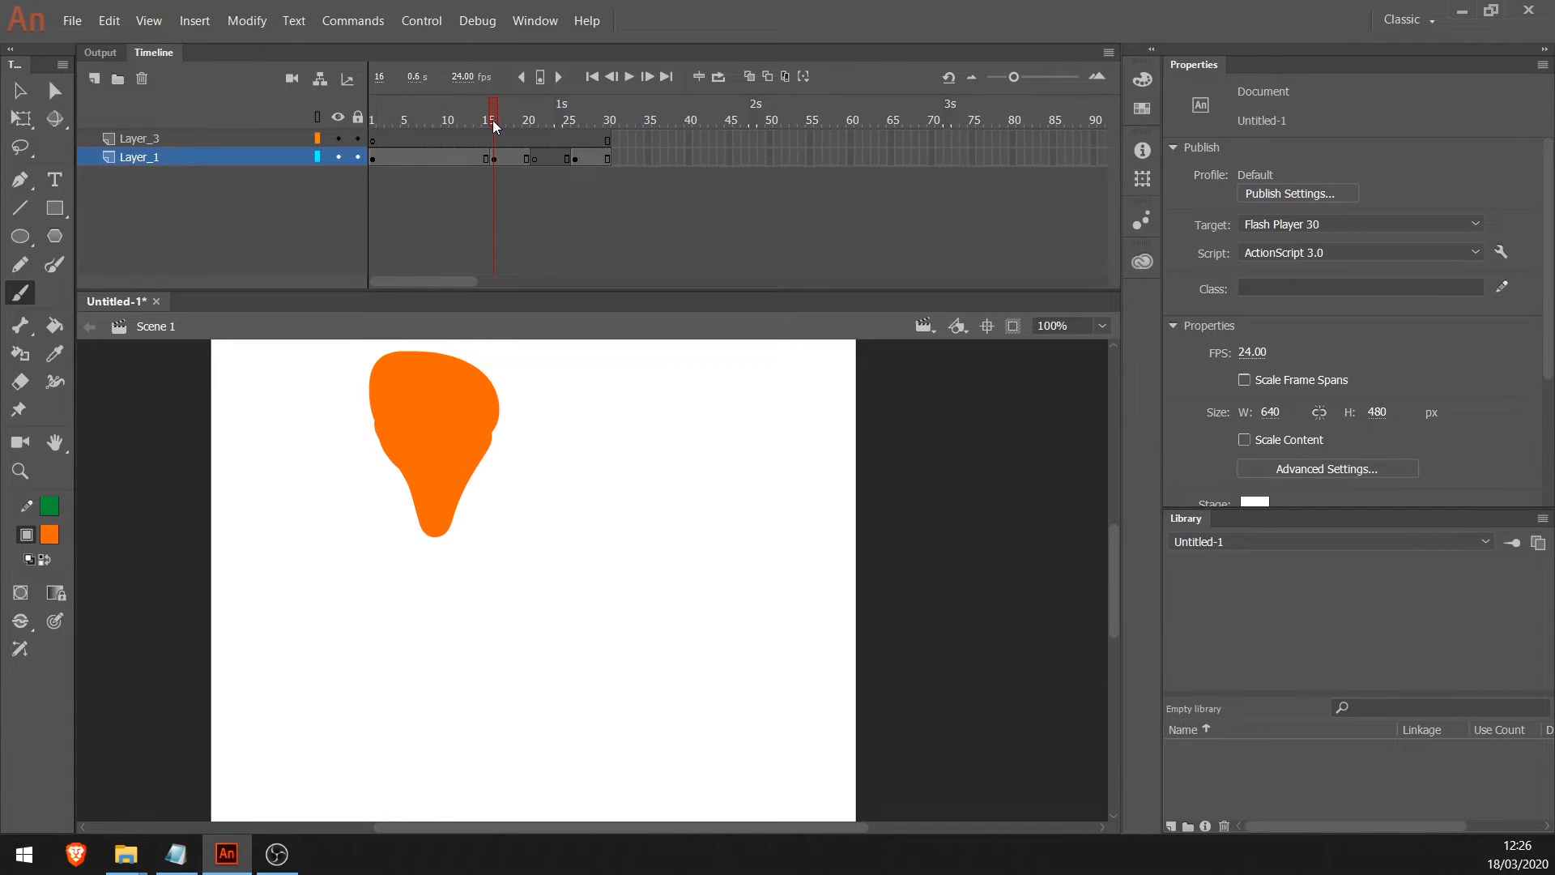
{"action": "left_click", "coordinate": [450, 160]}
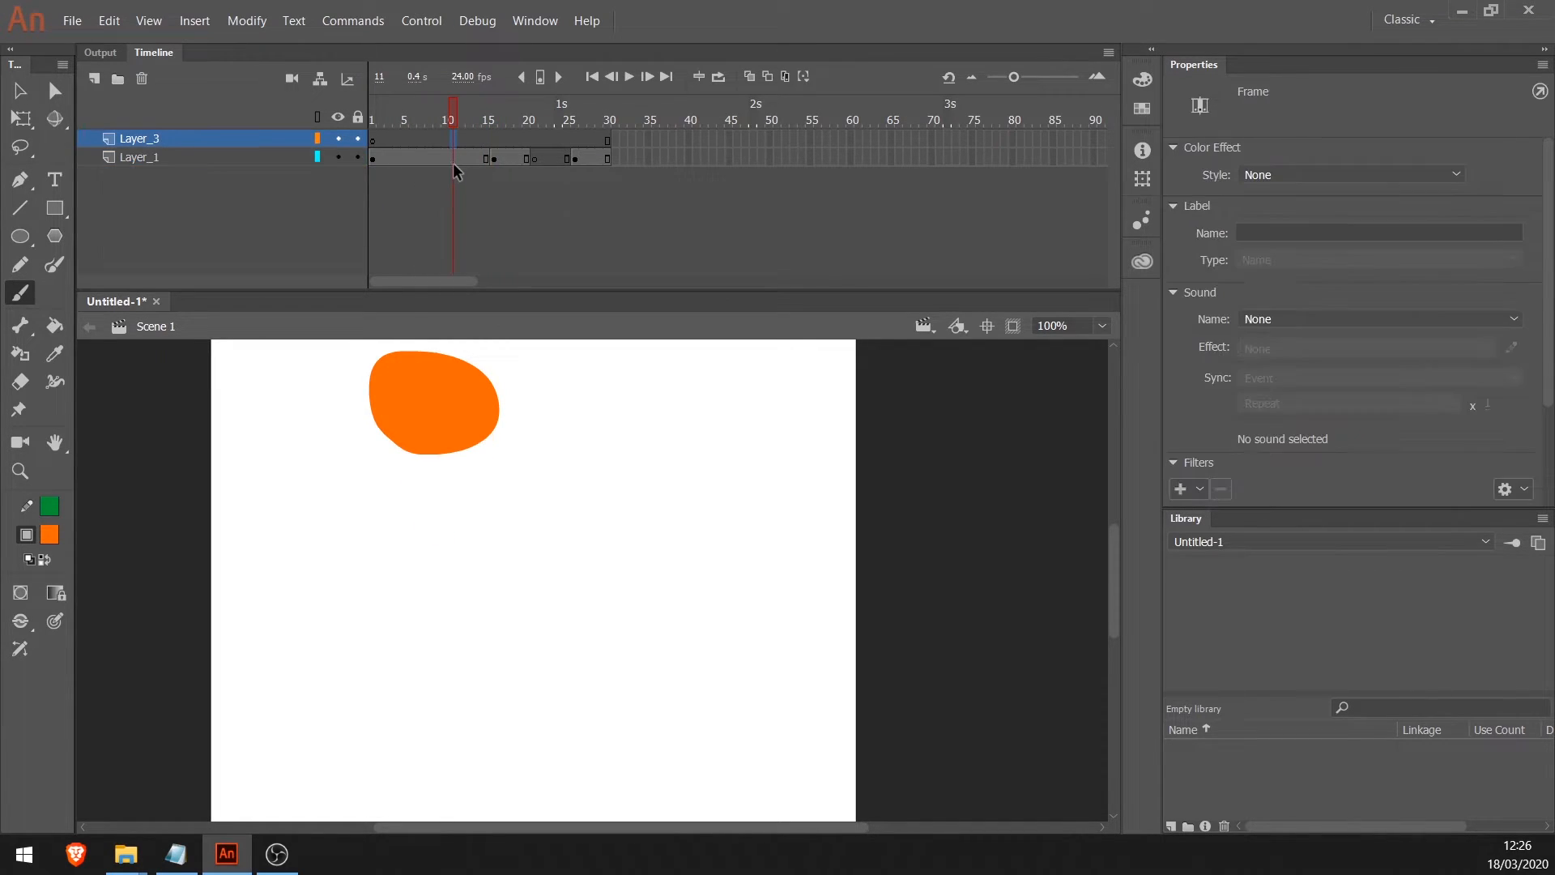
{"action": "left_click", "coordinate": [375, 157]}
{"action": "right_click", "coordinate": [388, 158]}
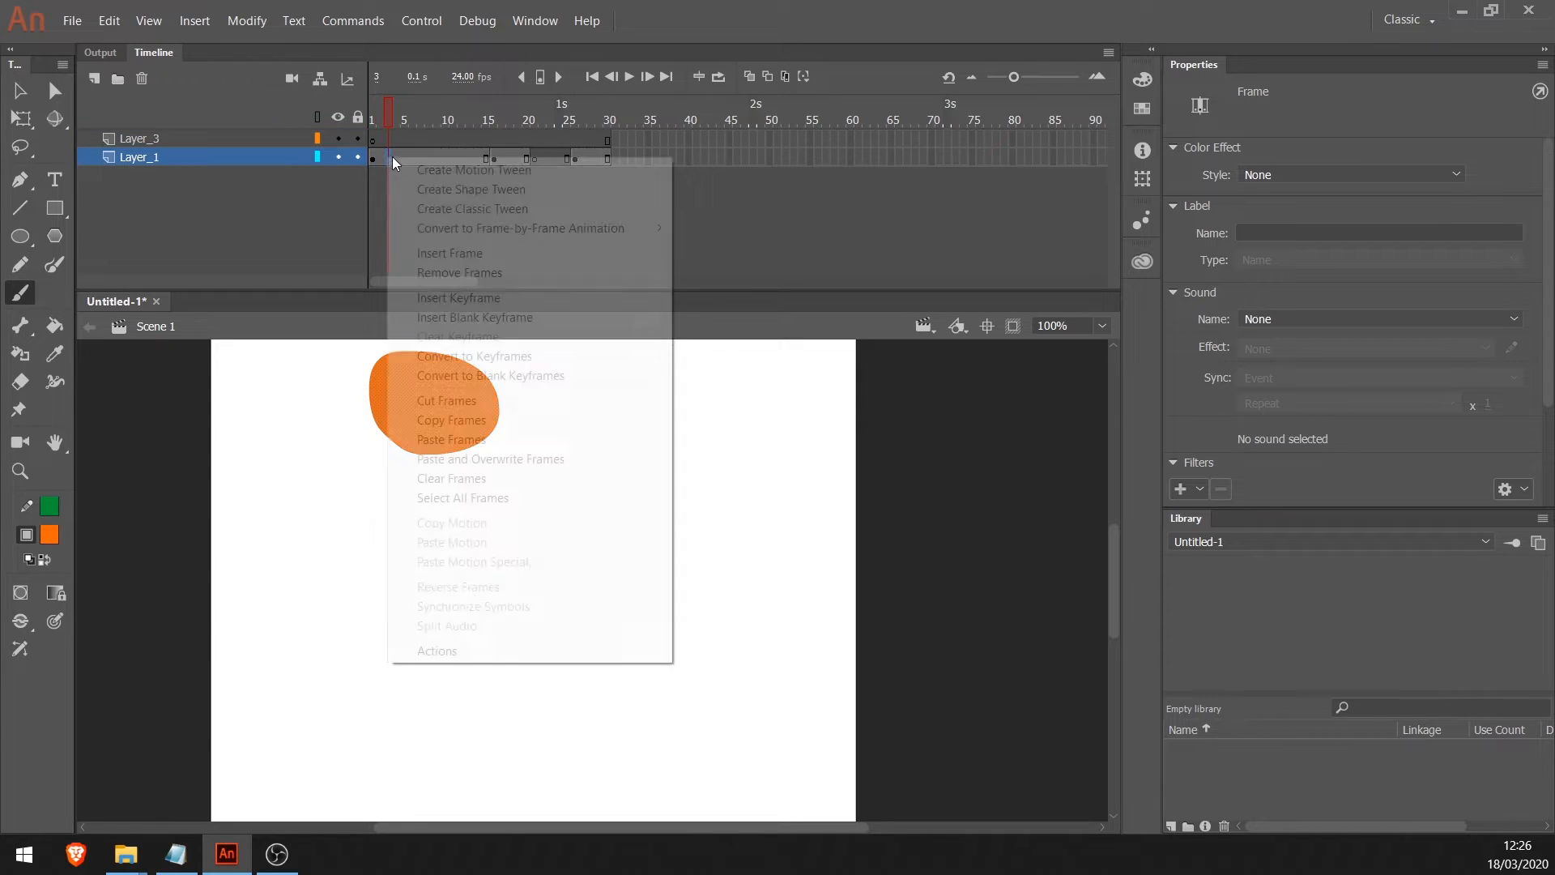
{"action": "left_click", "coordinate": [378, 161]}
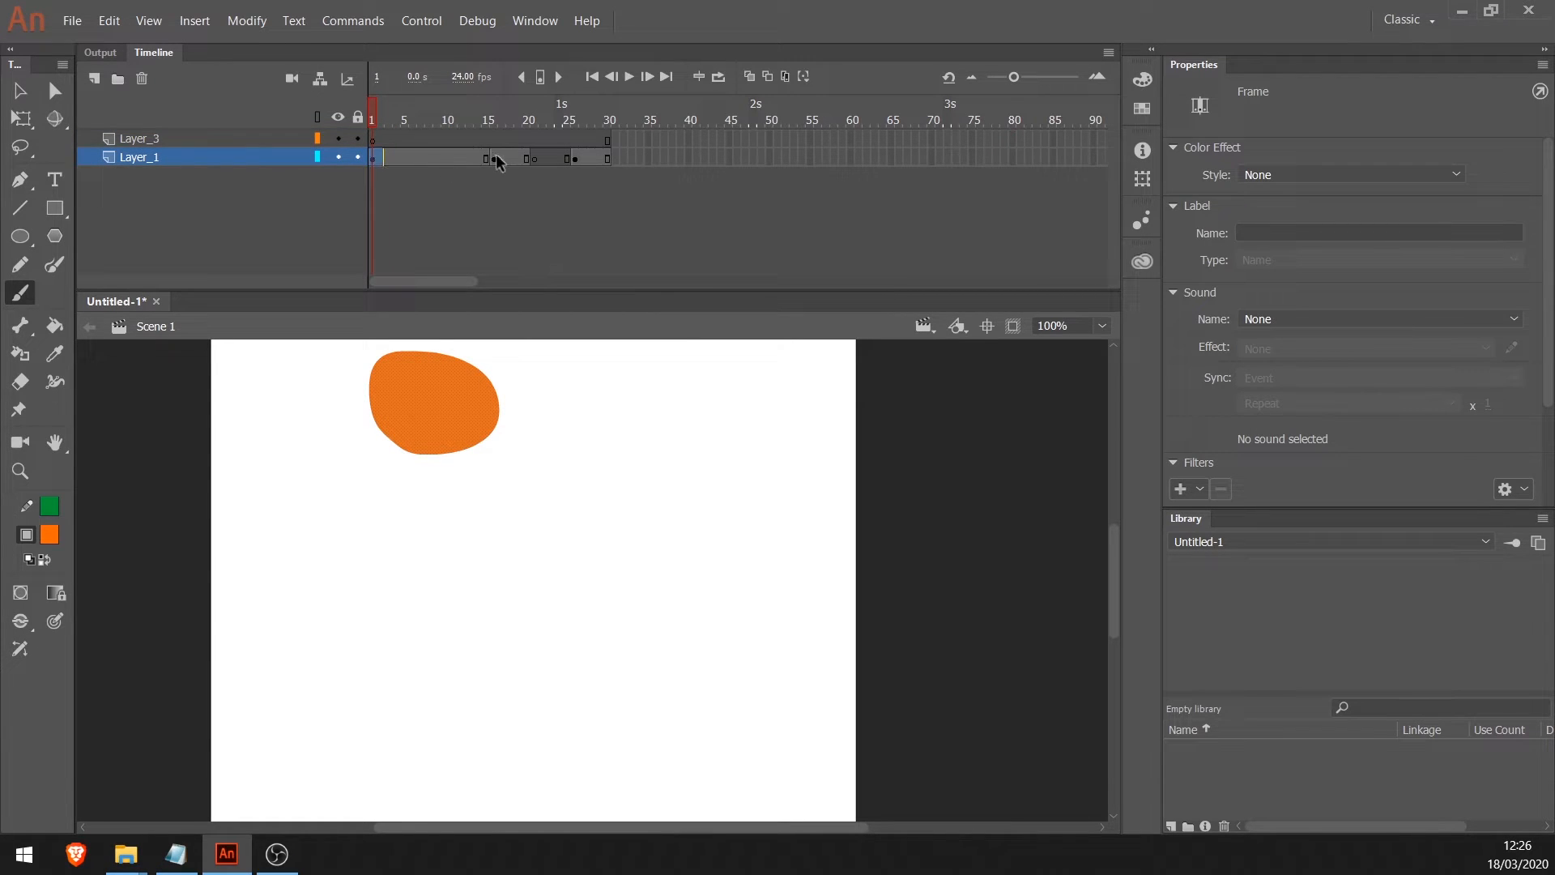
{"action": "left_click", "coordinate": [493, 158]}
{"action": "left_click", "coordinate": [372, 157]}
{"action": "left_click", "coordinate": [411, 158]}
{"action": "right_click", "coordinate": [413, 161]}
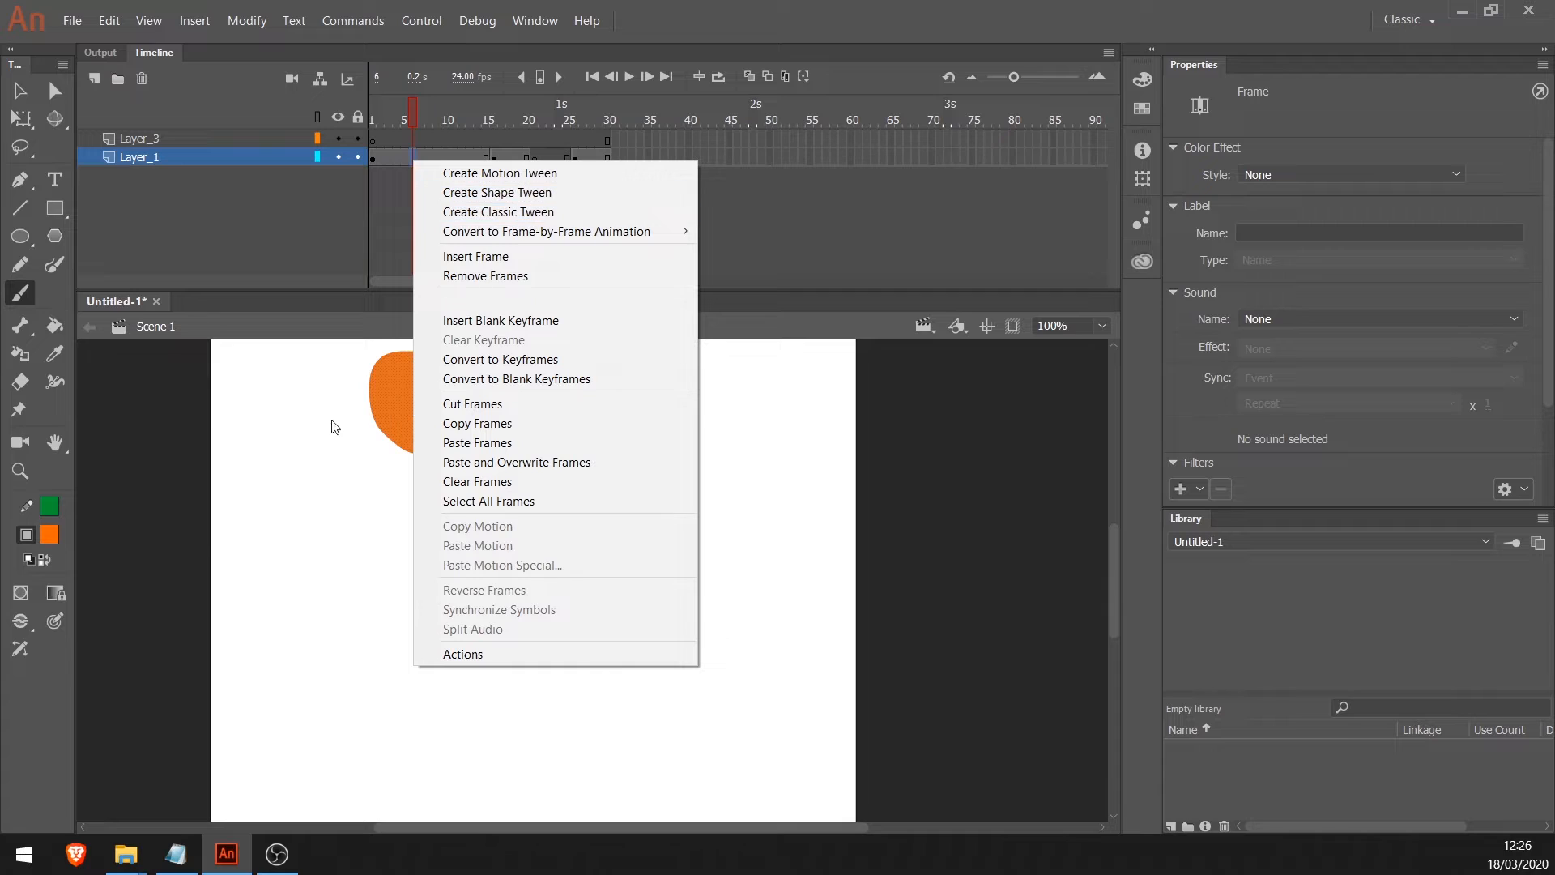
{"action": "left_click", "coordinate": [215, 528]}
{"action": "key", "text": "ctrl+z"}
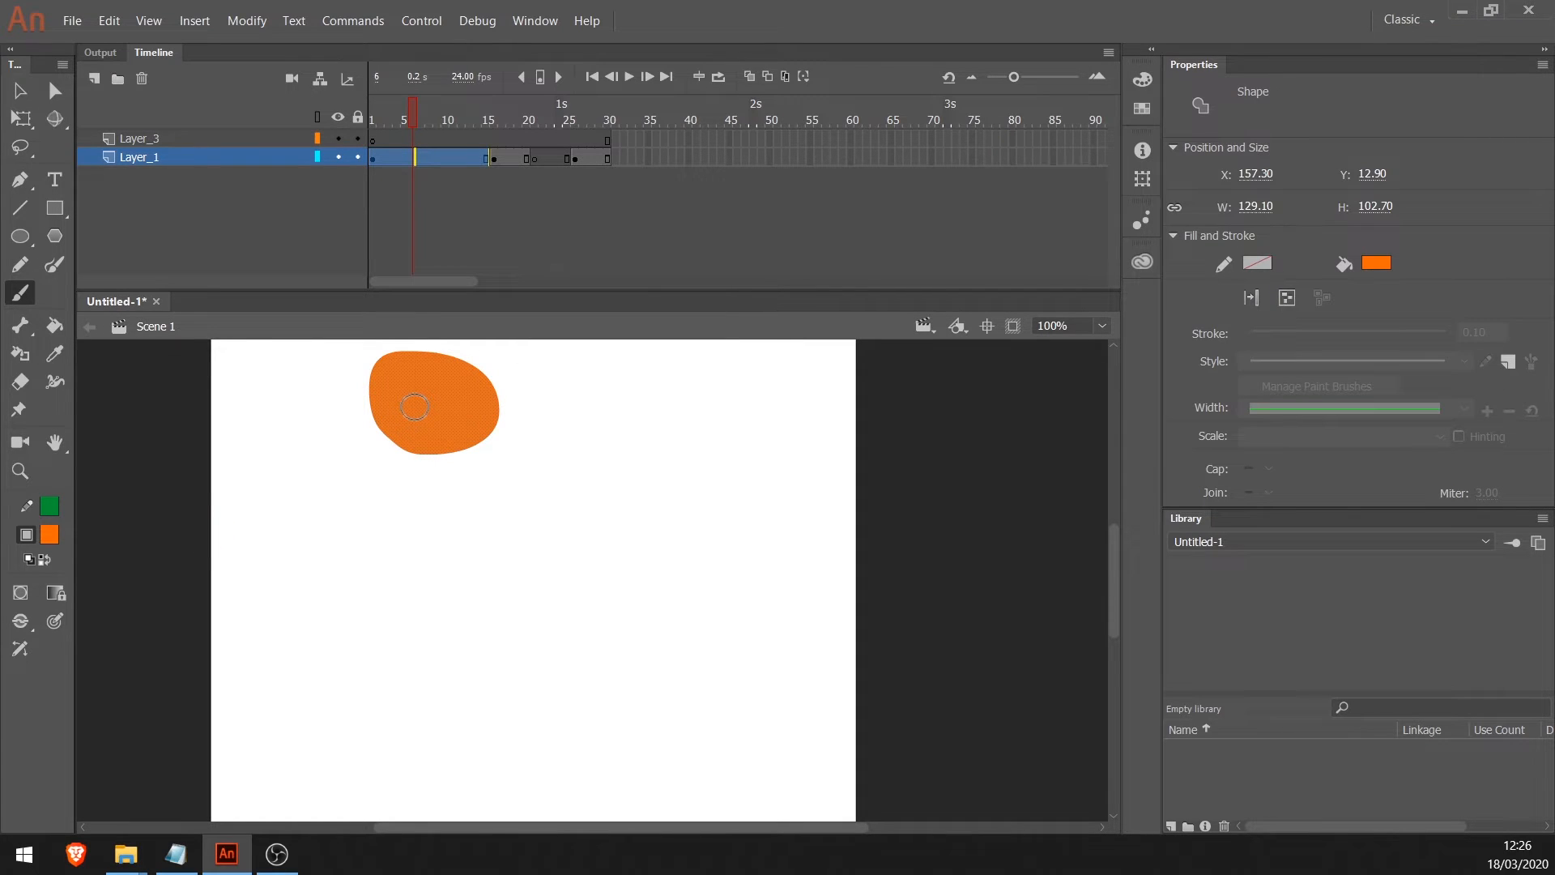
{"action": "key", "text": "v"}
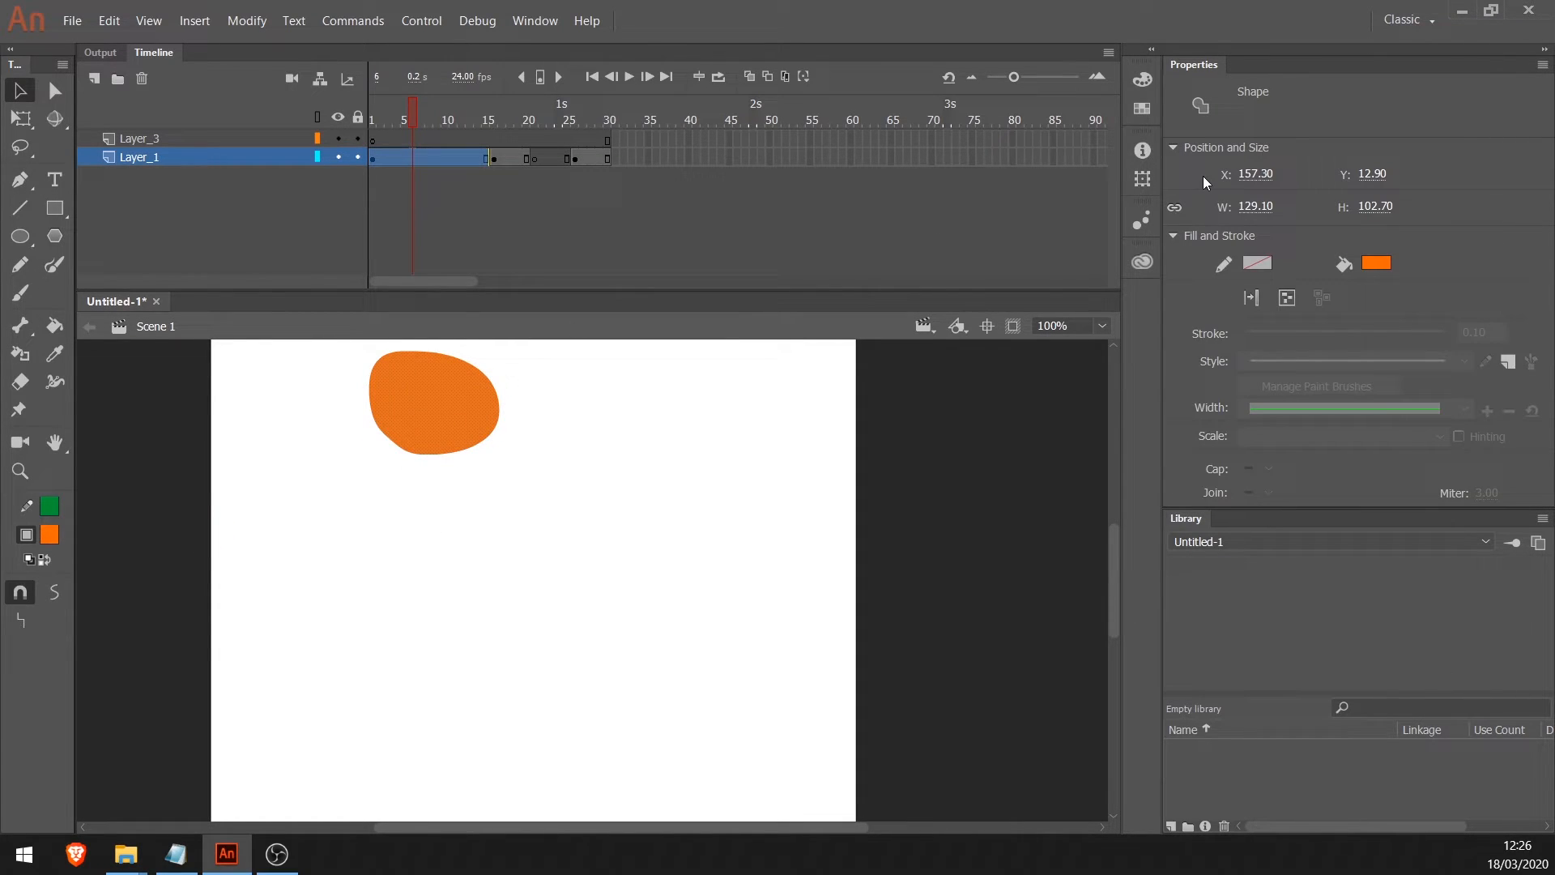
Step: Create a shape tween between the keyframes at frames 1 and 16 of Layer_1 and scrub through the morph
{"action": "left_click", "coordinate": [444, 159]}
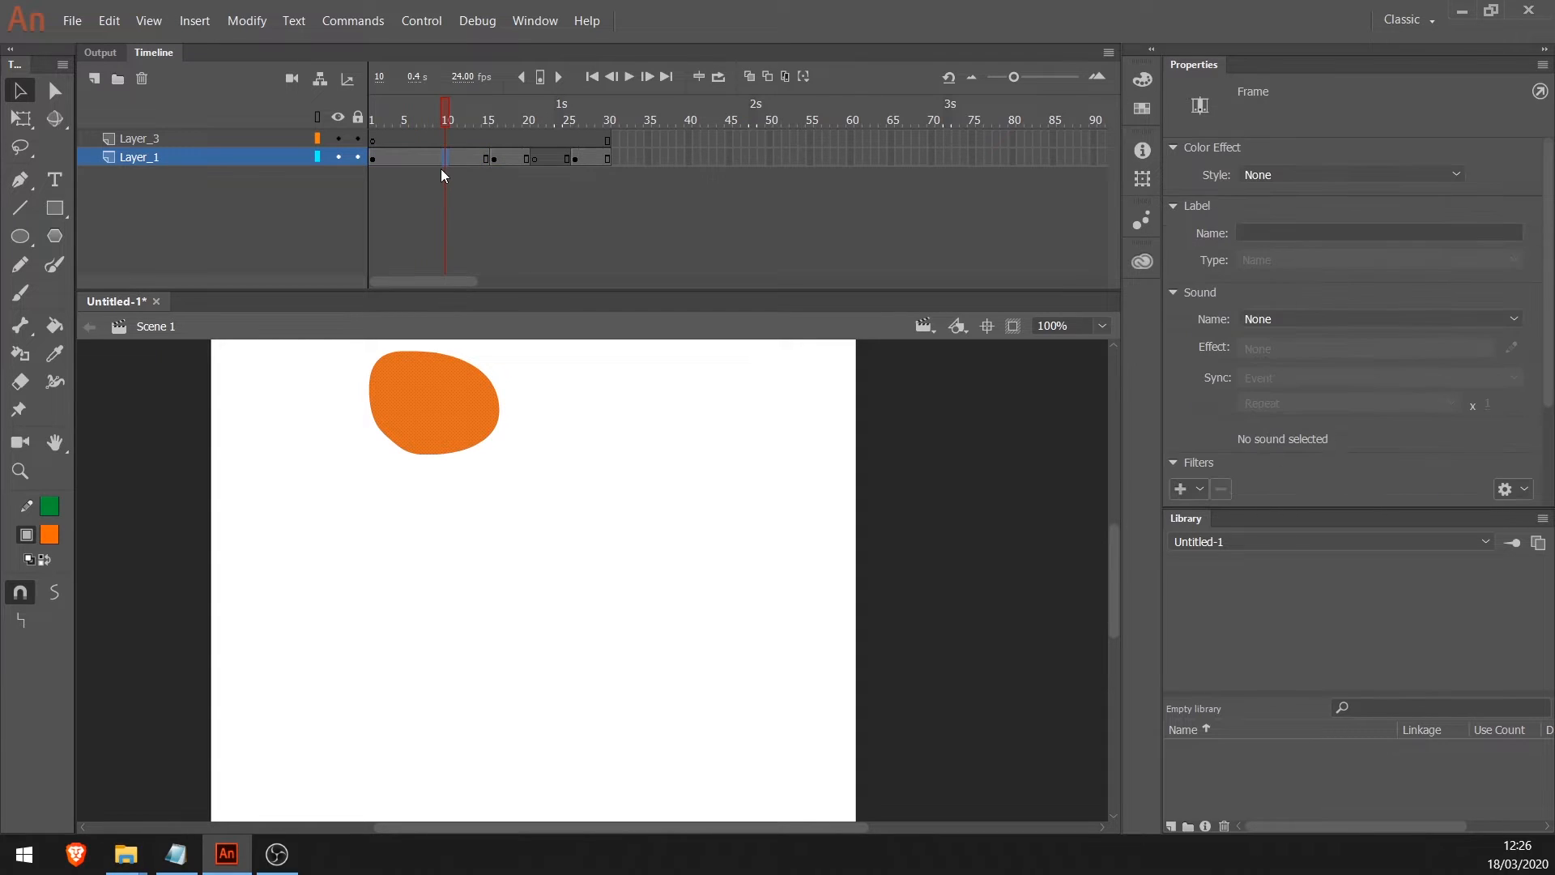
{"action": "right_click", "coordinate": [434, 159]}
{"action": "left_click", "coordinate": [446, 165]}
{"action": "key", "text": "Escape"}
{"action": "left_click", "coordinate": [445, 162]}
{"action": "right_click", "coordinate": [445, 163]}
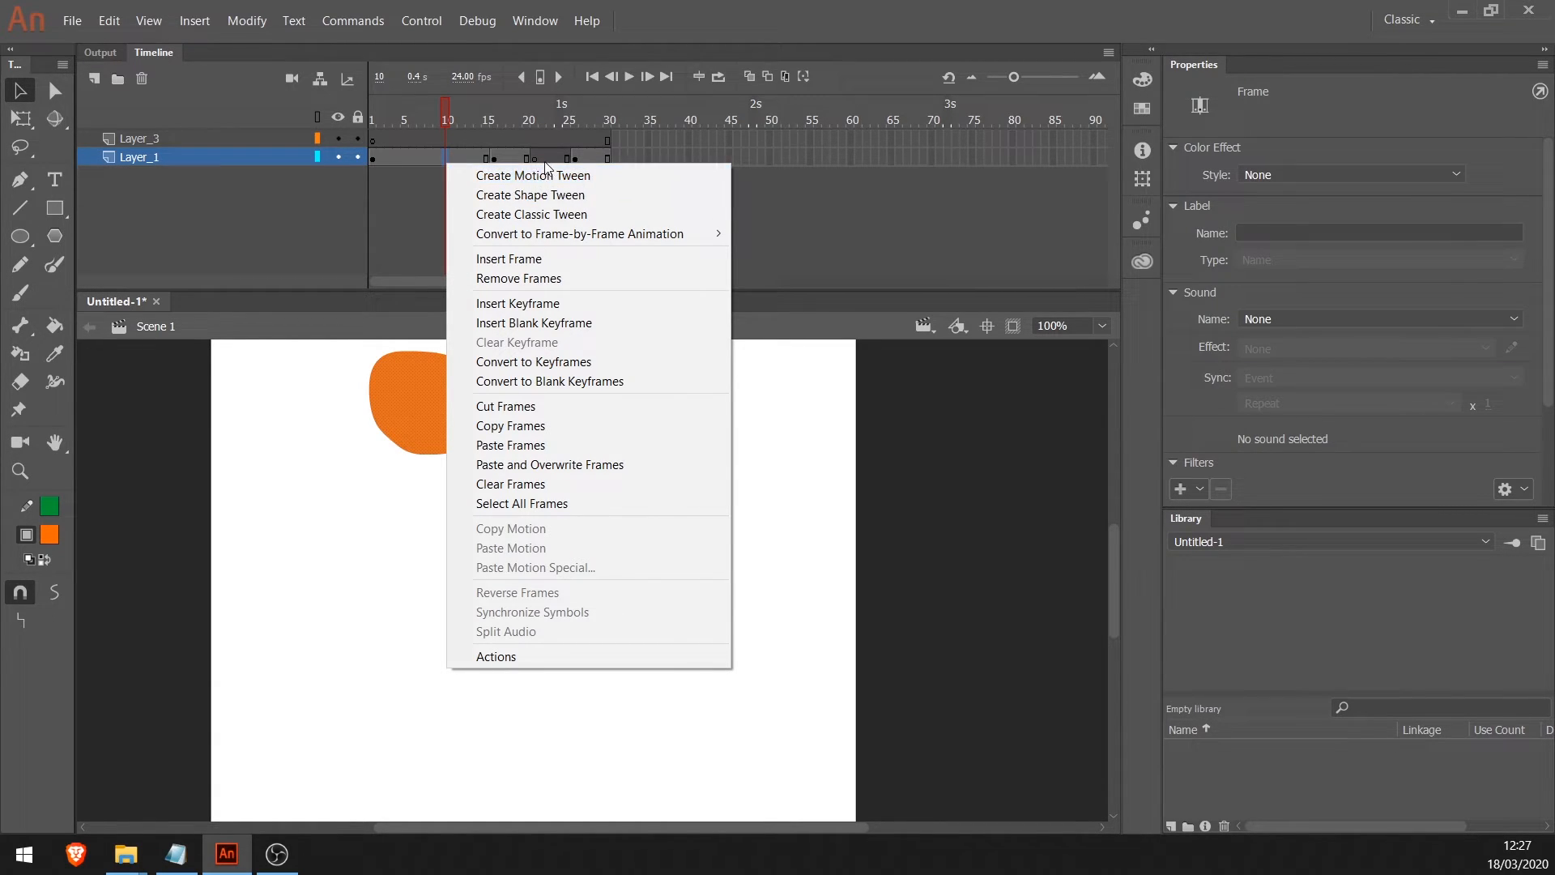
{"action": "left_click", "coordinate": [517, 197]}
{"action": "left_click_drag", "start_coordinate": [496, 118], "coordinate": [354, 151]}
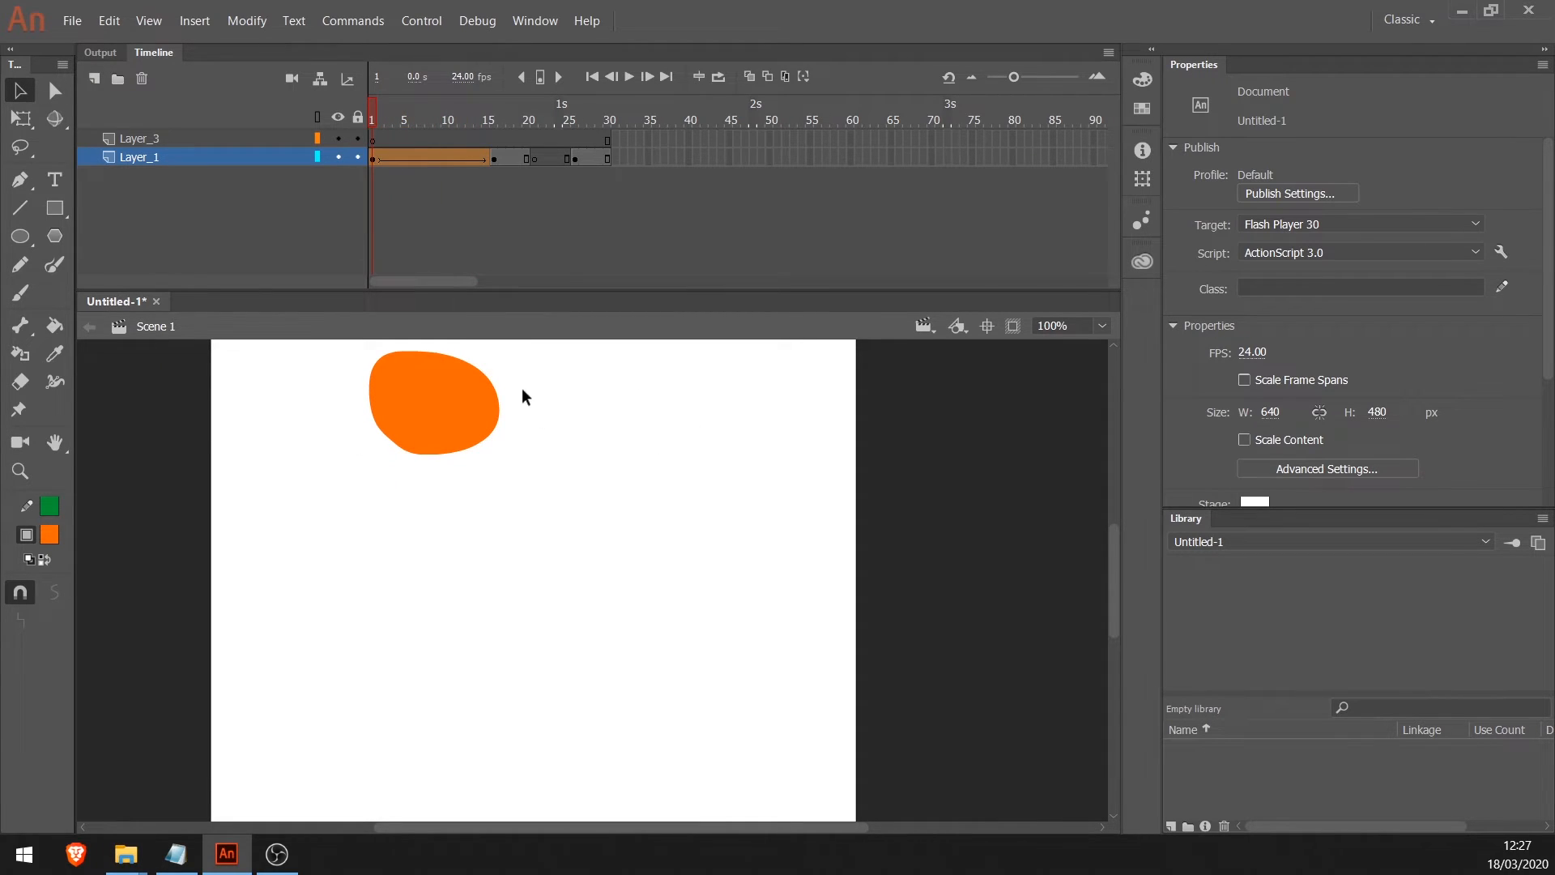
{"action": "left_click", "coordinate": [452, 401]}
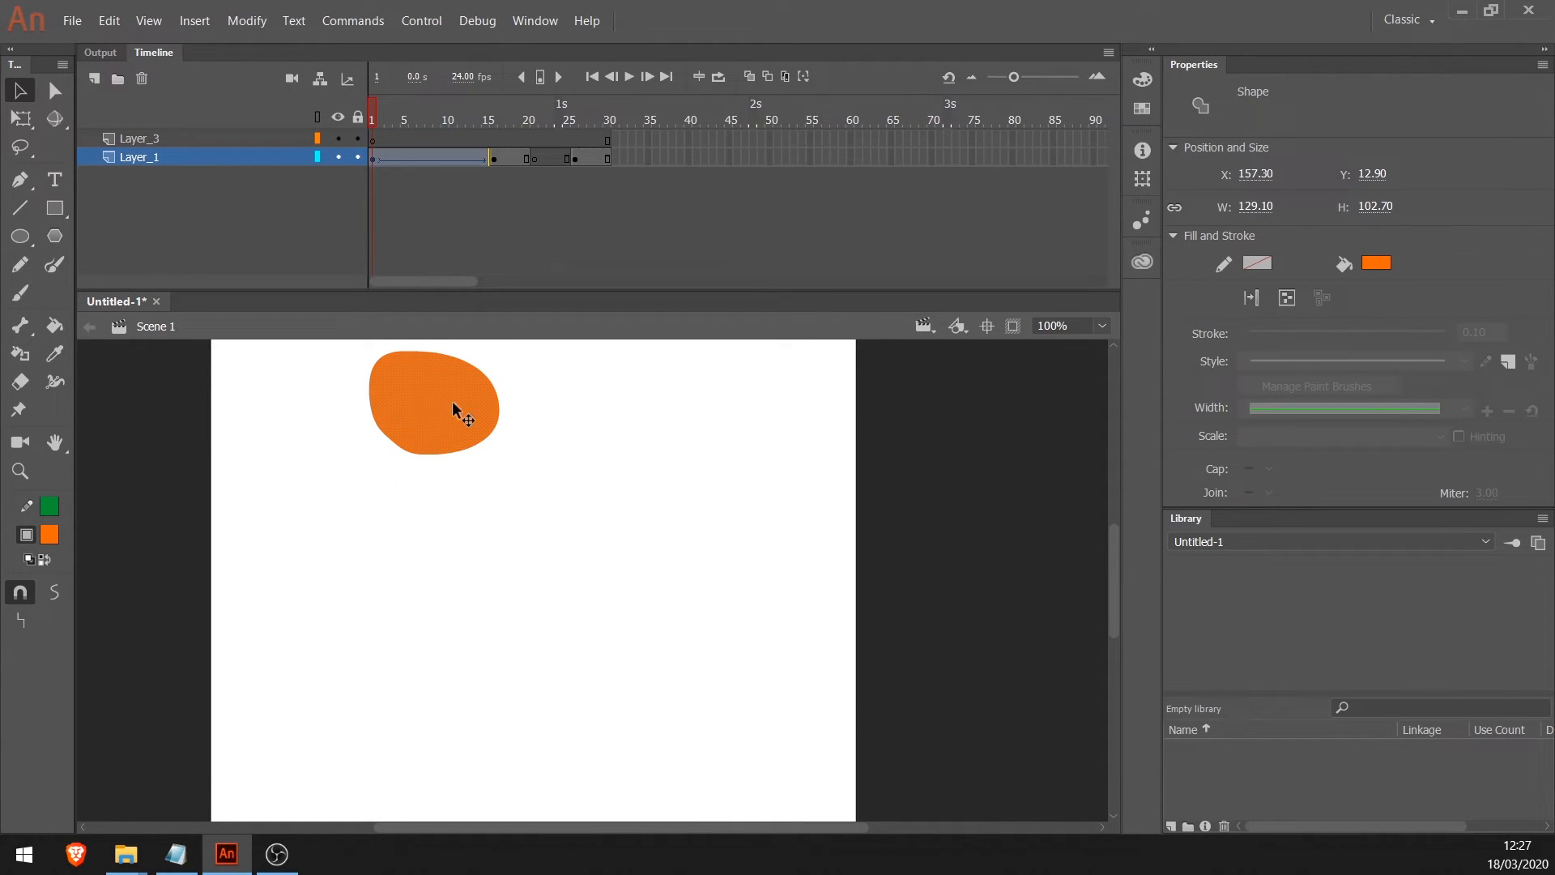
{"action": "left_click", "coordinate": [316, 677]}
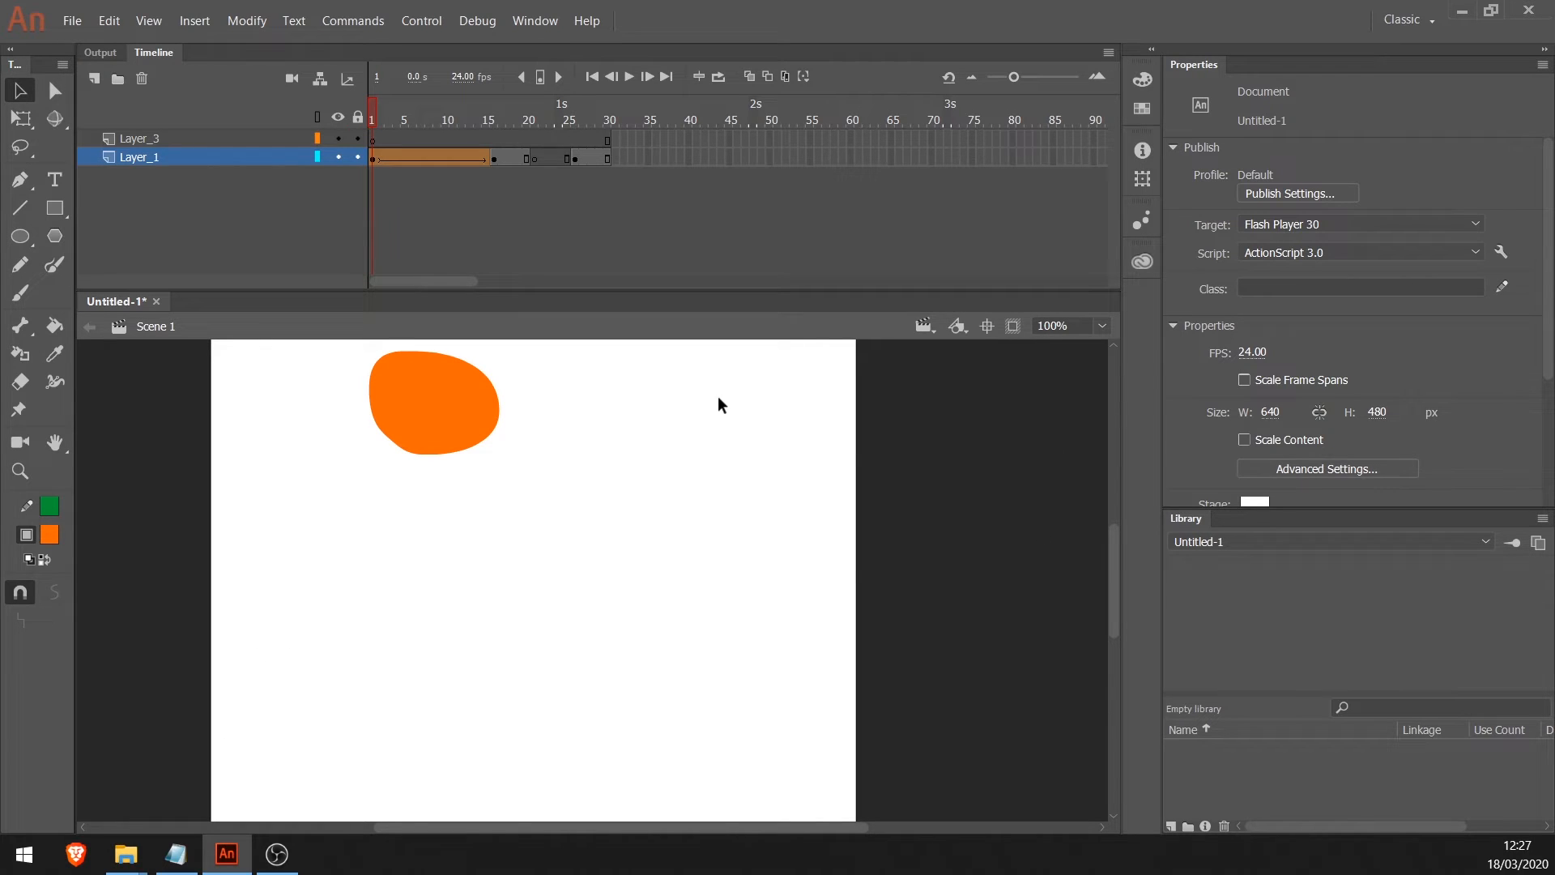
Step: Paint a light green figure with a head, body and two arms on frame 1 of Layer_3 using the Brush tool
{"action": "left_click", "coordinate": [149, 138]}
{"action": "key", "text": "b"}
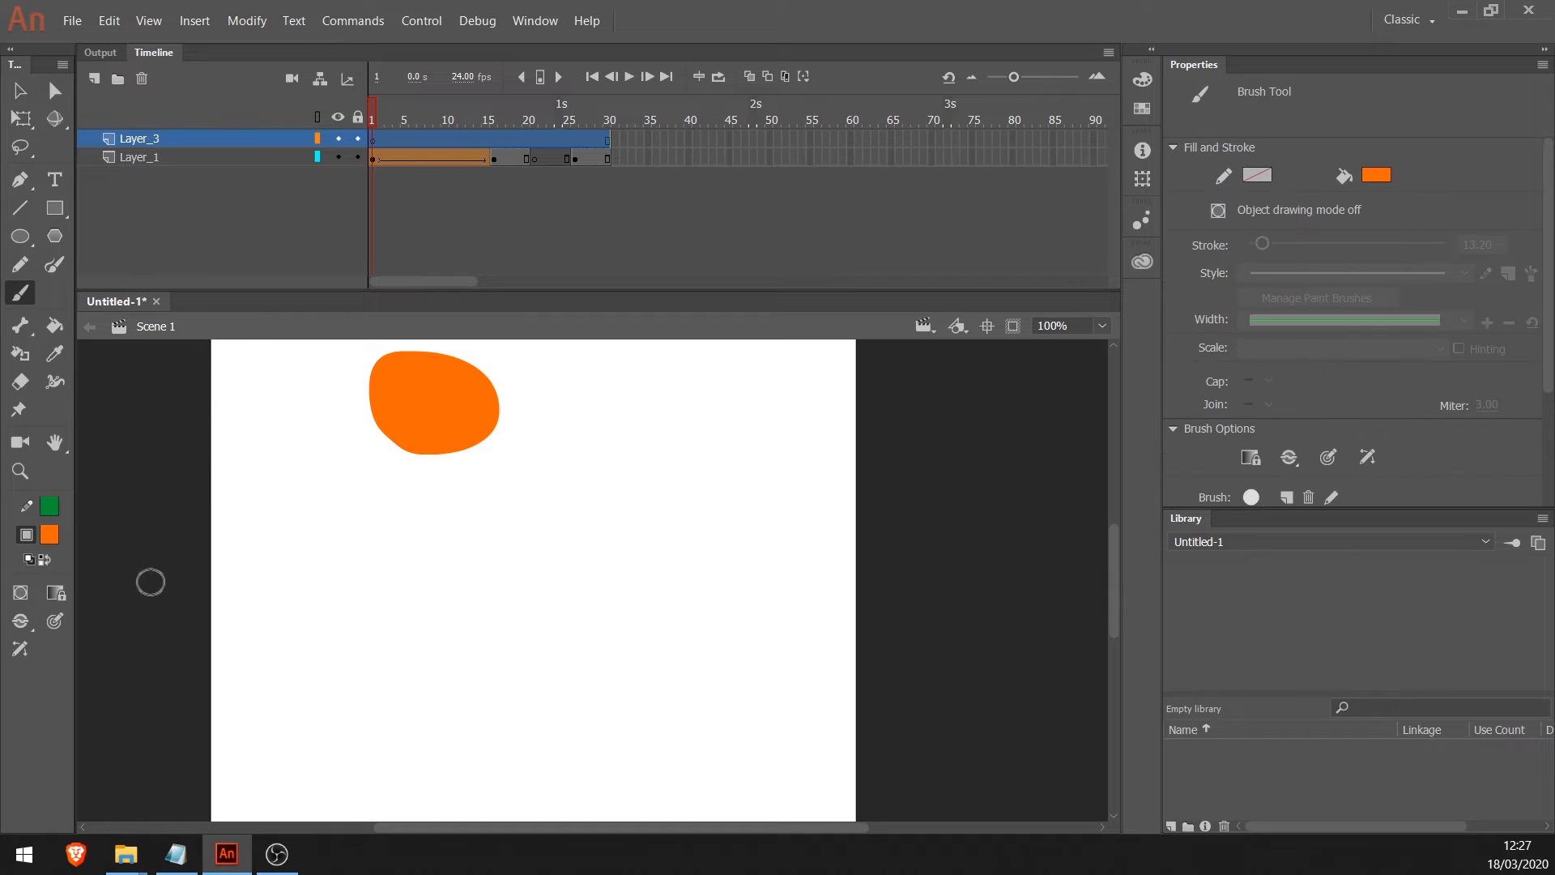
{"action": "left_click", "coordinate": [1376, 175]}
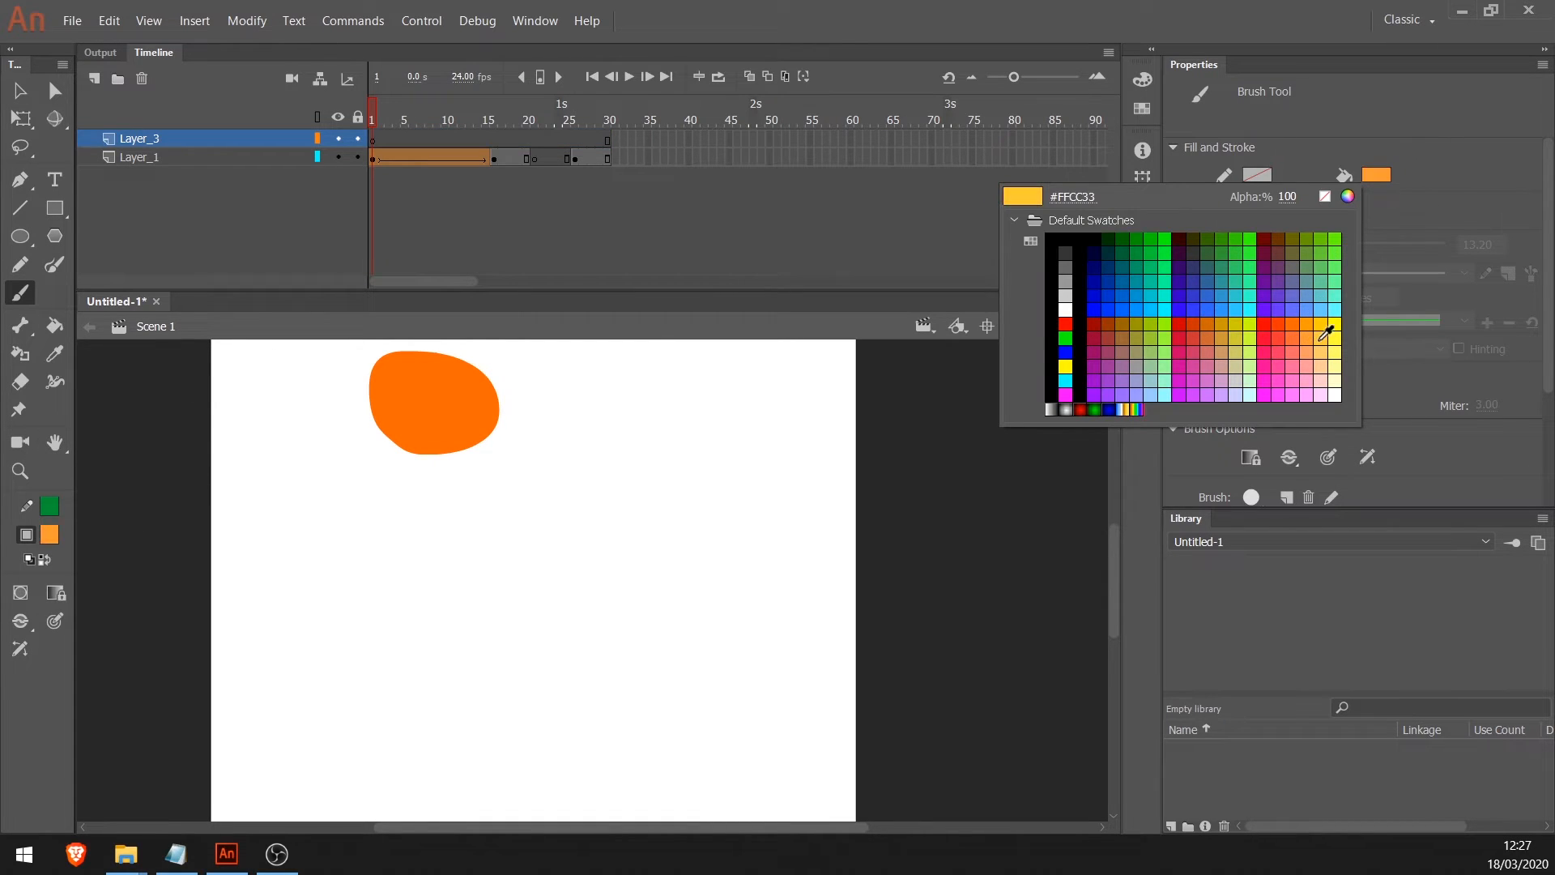
{"action": "left_click", "coordinate": [1329, 251]}
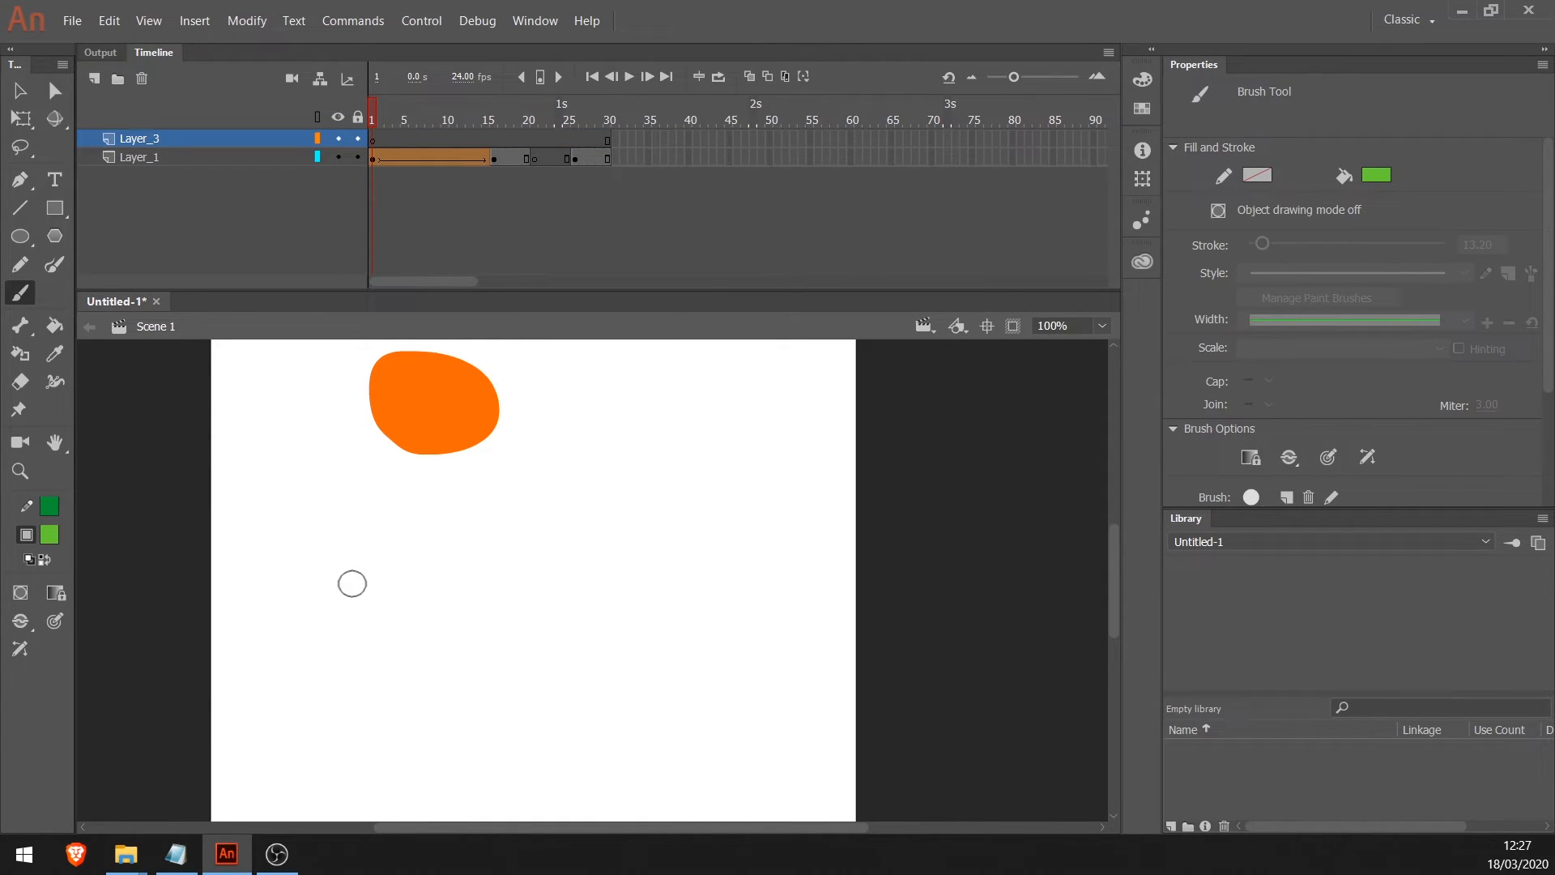
{"action": "mouse_move", "coordinate": [350, 580]}
{"action": "left_mouse_down"}
{"action": "mouse_move", "coordinate": [355, 618]}
{"action": "mouse_move", "coordinate": [380, 602]}
{"action": "mouse_move", "coordinate": [371, 580]}
{"action": "mouse_move", "coordinate": [353, 593]}
{"action": "mouse_move", "coordinate": [356, 647]}
{"action": "mouse_move", "coordinate": [296, 700]}
{"action": "left_mouse_up"}
{"action": "mouse_move", "coordinate": [363, 640]}
{"action": "left_mouse_down"}
{"action": "mouse_move", "coordinate": [421, 689]}
{"action": "mouse_move", "coordinate": [349, 676]}
{"action": "mouse_move", "coordinate": [351, 701]}
{"action": "mouse_move", "coordinate": [363, 674]}
{"action": "mouse_move", "coordinate": [429, 684]}
{"action": "mouse_move", "coordinate": [399, 695]}
{"action": "left_mouse_up"}
{"action": "mouse_move", "coordinate": [328, 713]}
{"action": "left_mouse_down"}
{"action": "mouse_move", "coordinate": [340, 732]}
{"action": "mouse_move", "coordinate": [366, 665]}
{"action": "mouse_move", "coordinate": [378, 671]}
{"action": "left_mouse_up"}
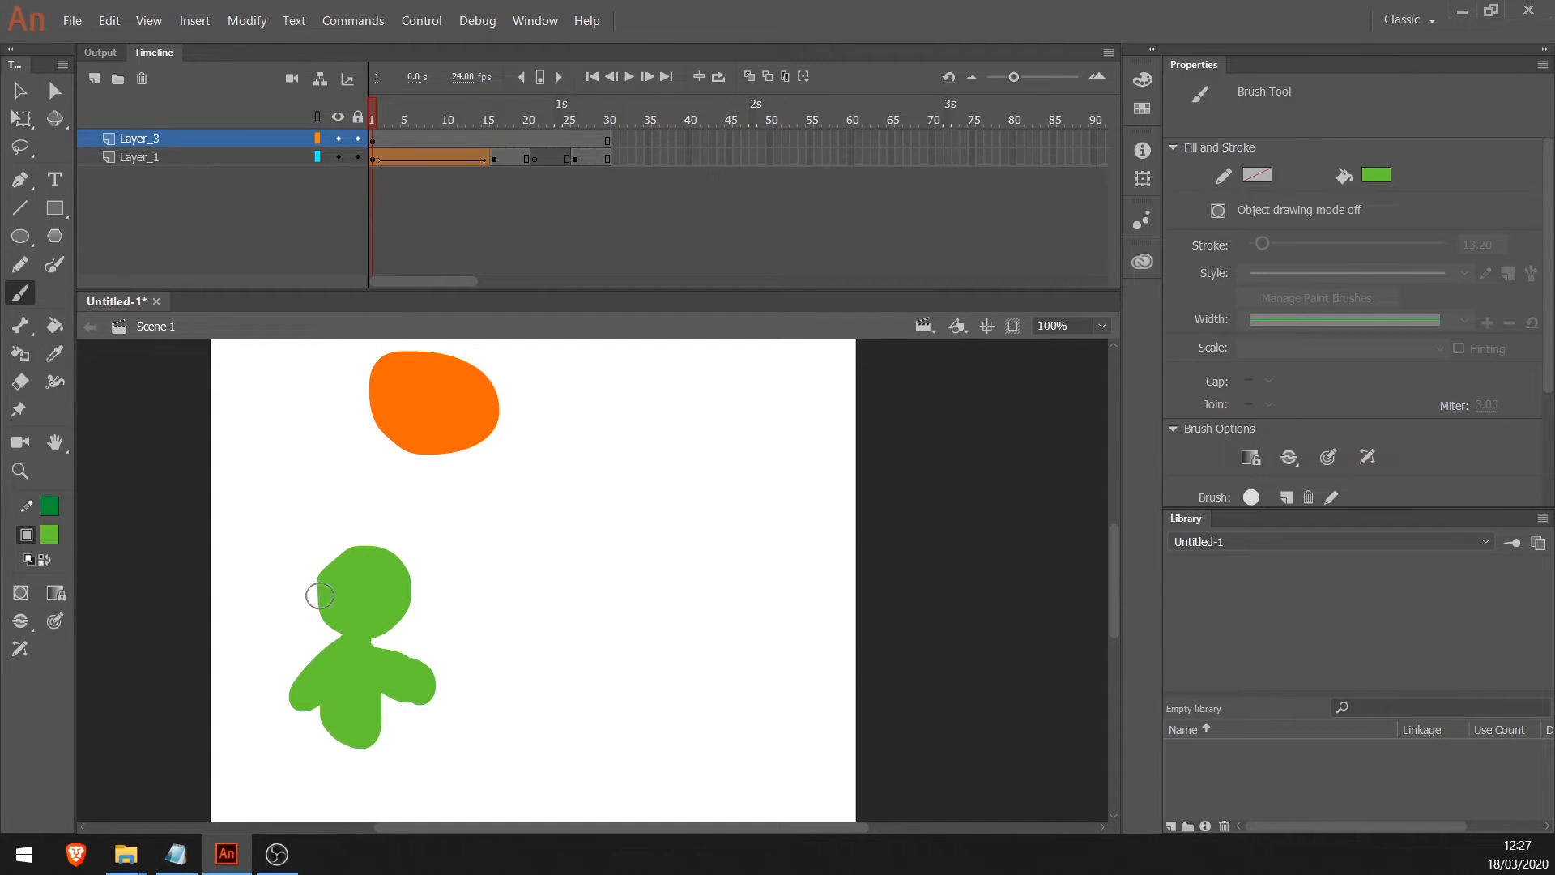
Step: Move the green figure slightly left, then nudge it down to about X 63.7, Y 214.65
{"action": "key", "text": "v"}
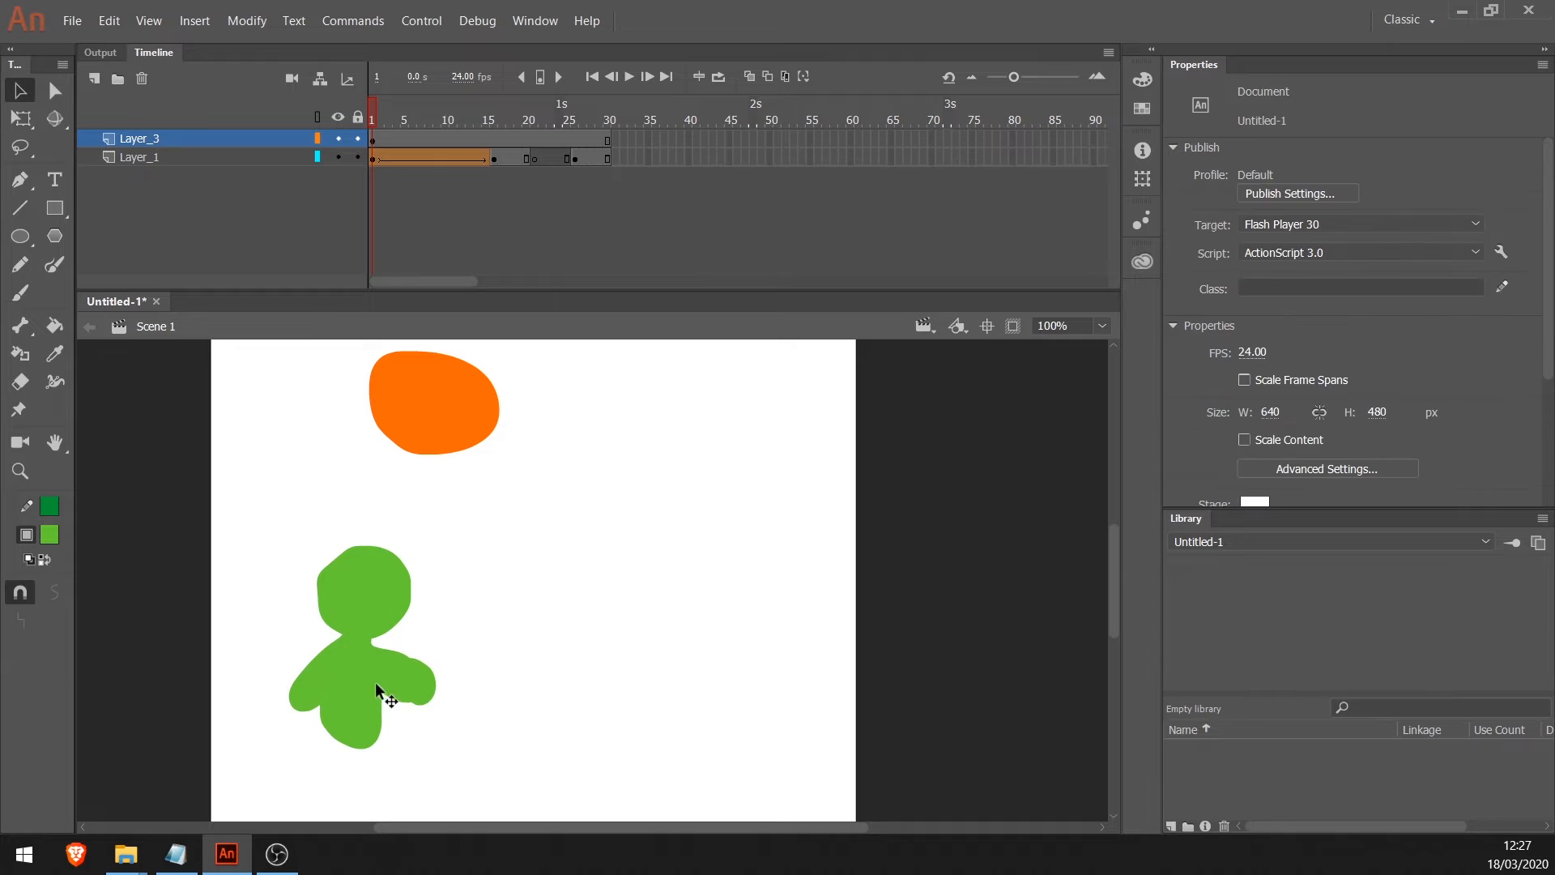
{"action": "left_click", "coordinate": [378, 694]}
{"action": "left_click_drag", "start_coordinate": [357, 692], "coordinate": [343, 658]}
{"action": "left_click", "coordinate": [396, 698]}
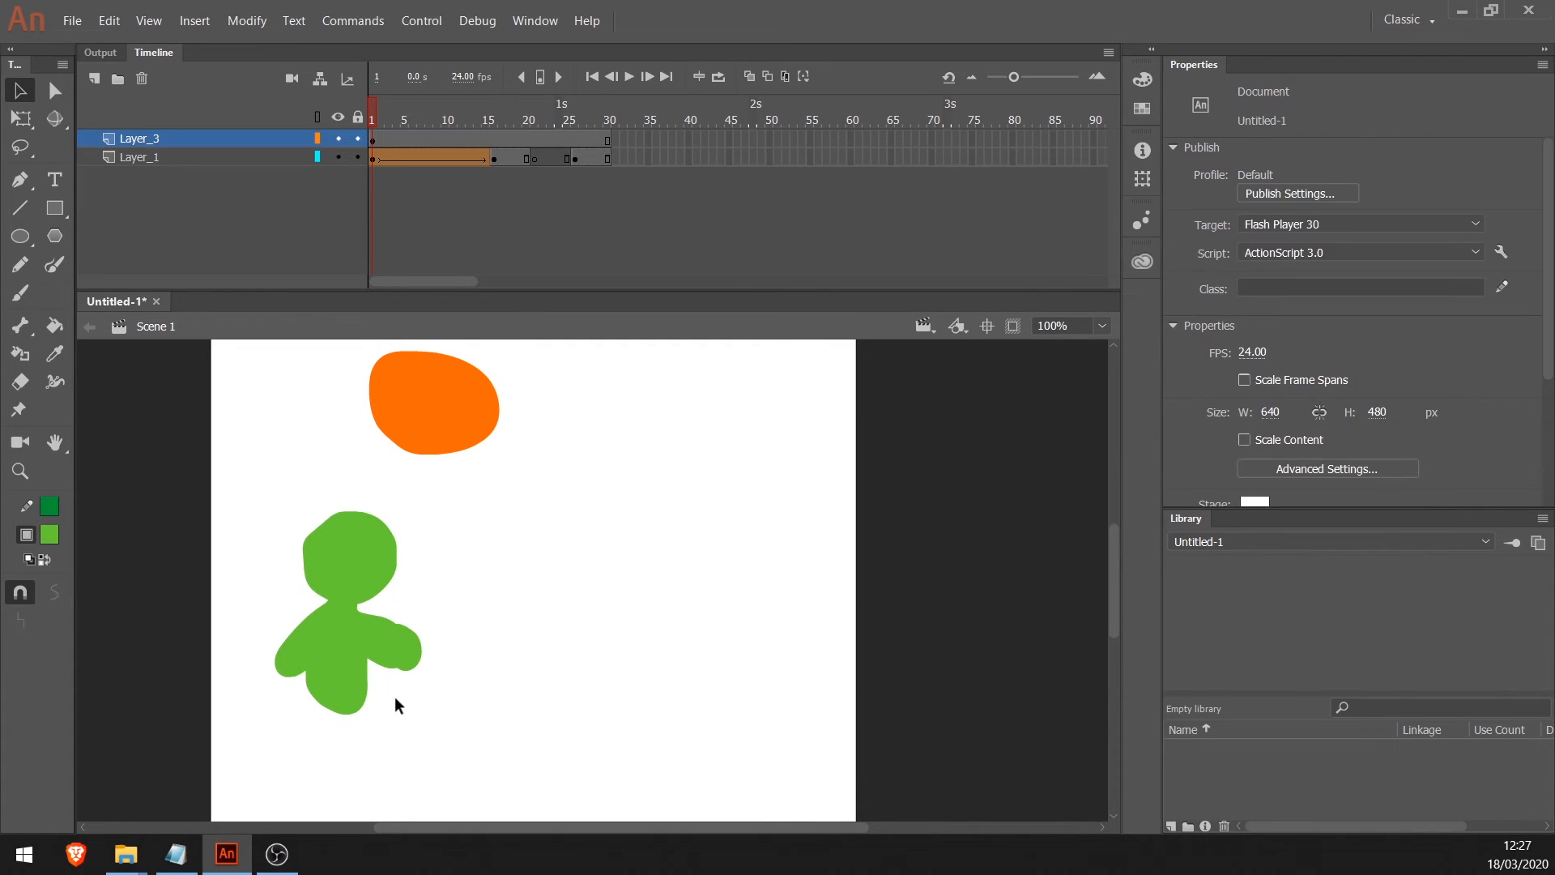
{"action": "left_click", "coordinate": [340, 648]}
{"action": "key", "text": "Down"}
{"action": "key", "text": "Down"}
{"action": "key", "text": "Down"}
{"action": "key", "text": "Down"}
{"action": "key", "text": "Down"}
{"action": "key", "text": "Down"}
{"action": "key", "text": "Down"}
{"action": "key", "text": "Down"}
{"action": "key", "text": "Down"}
{"action": "key", "text": "Down"}
{"action": "key", "text": "Down"}
{"action": "key", "text": "Down"}
{"action": "key", "text": "Down"}
{"action": "key", "text": "Down"}
{"action": "key", "text": "Down"}
{"action": "key", "text": "Down"}
{"action": "key", "text": "Down"}
{"action": "key", "text": "Down"}
{"action": "key", "text": "Down"}
{"action": "key", "text": "Down"}
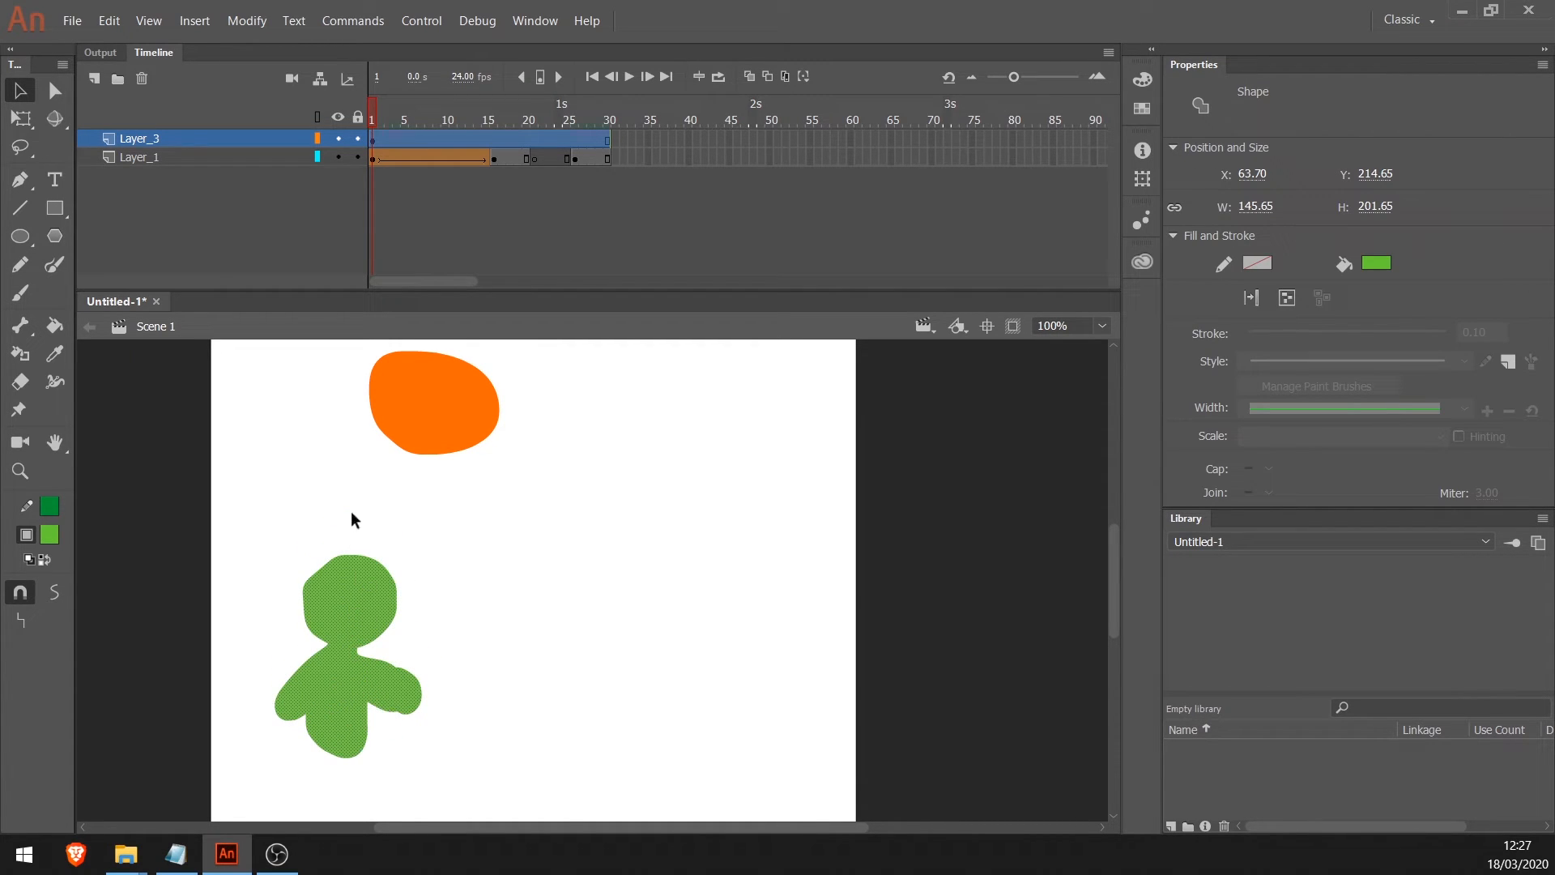
Step: Skew the green figure so its head leans right, and move it near the stage's left edge at about X 8, Y 221
{"action": "key", "text": "q"}
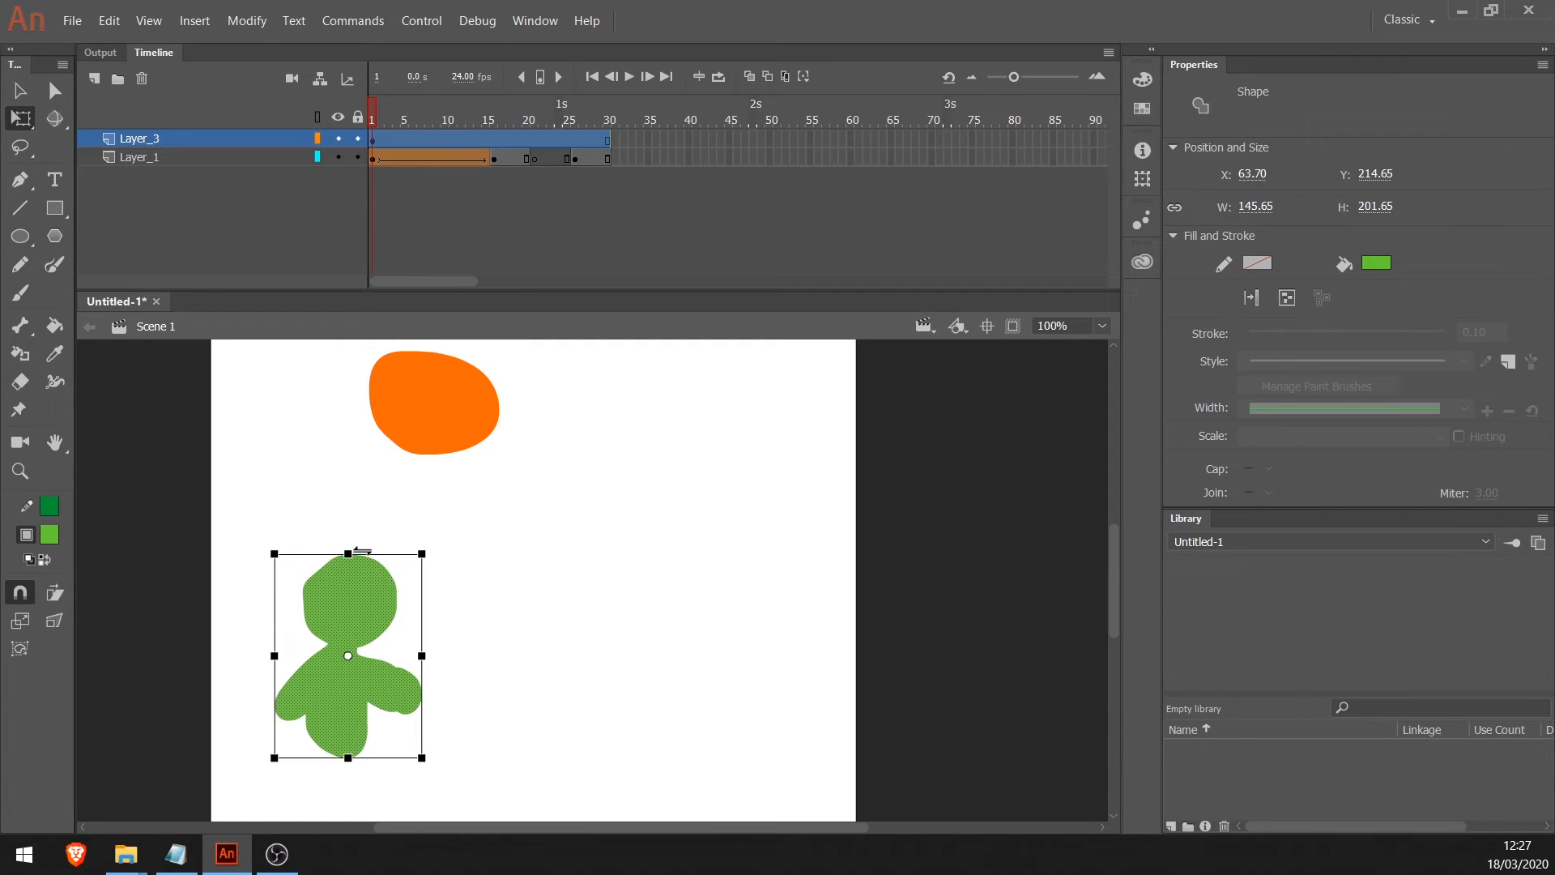
{"action": "left_click_drag", "start_coordinate": [362, 551], "coordinate": [378, 551]}
{"action": "left_click", "coordinate": [432, 737]}
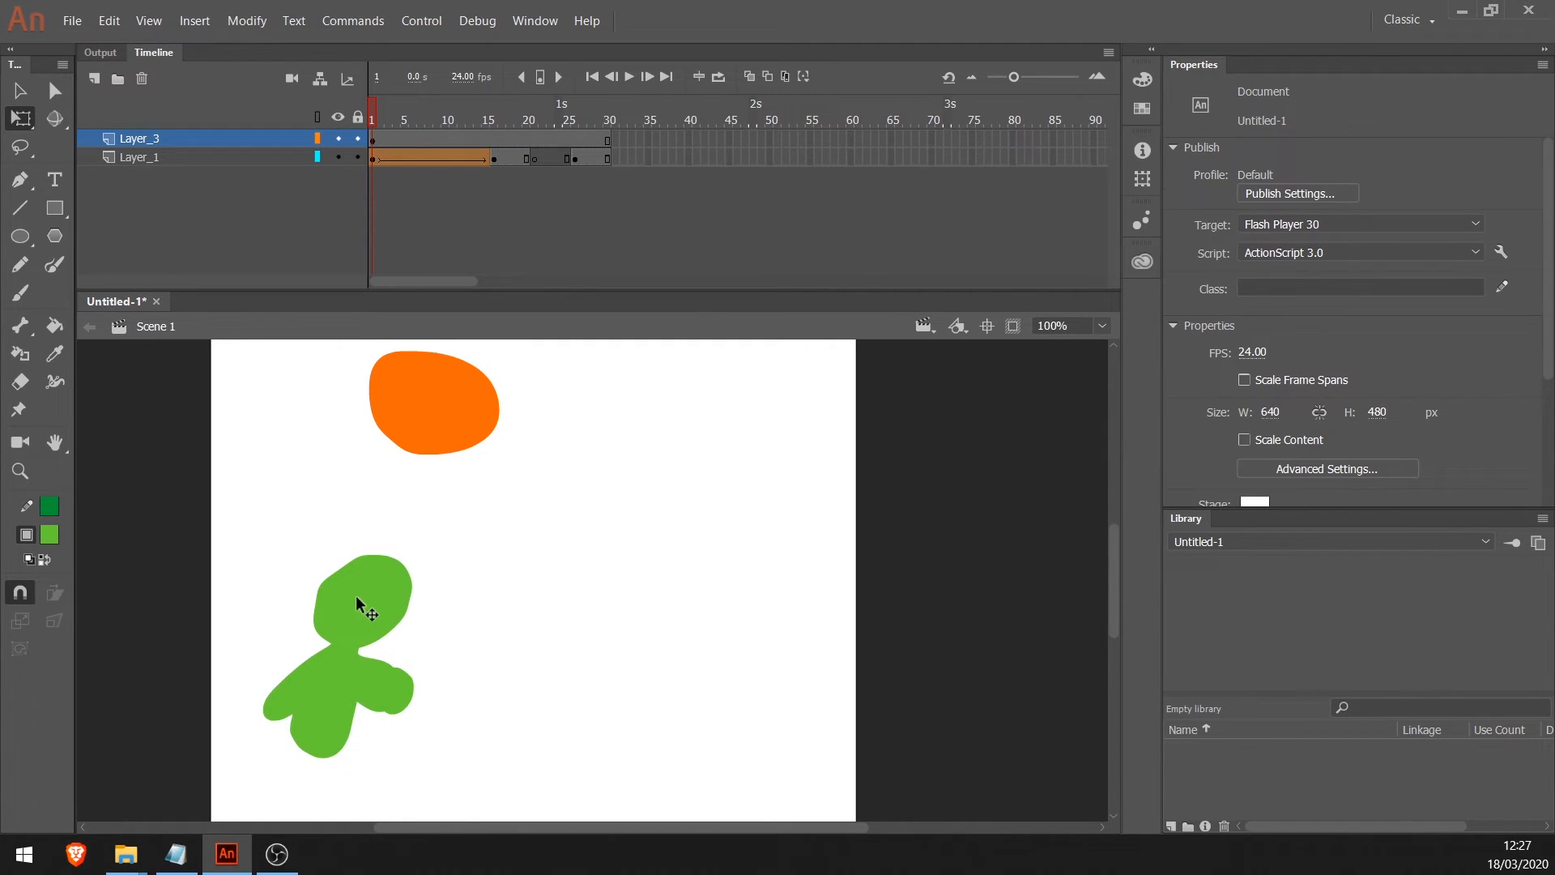
{"action": "left_click_drag", "start_coordinate": [374, 687], "coordinate": [339, 695]}
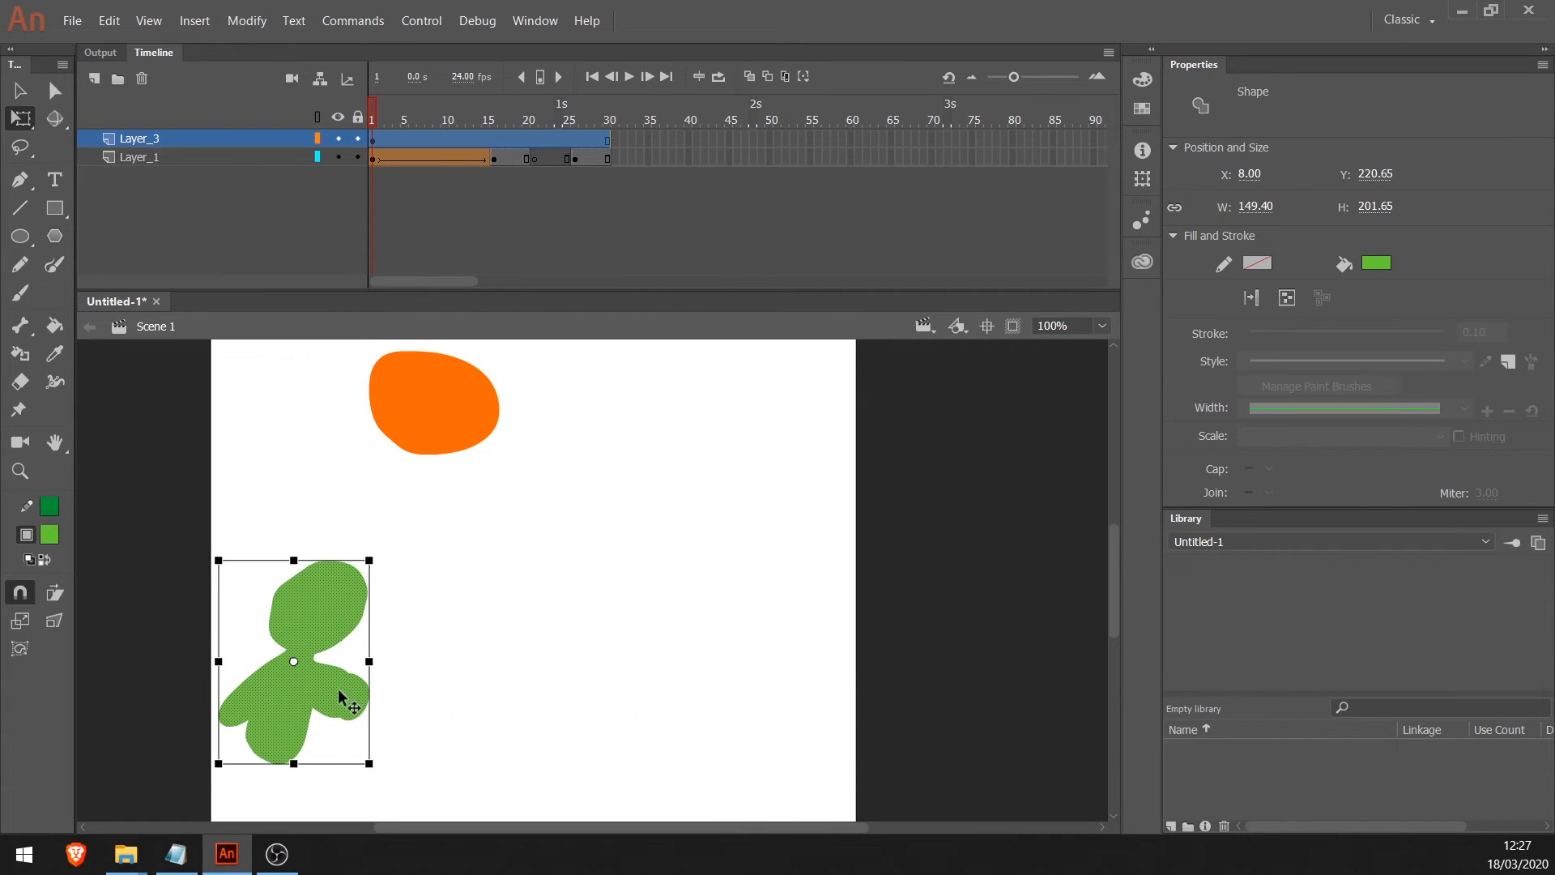
{"action": "key", "text": "v"}
{"action": "left_click", "coordinate": [391, 663]}
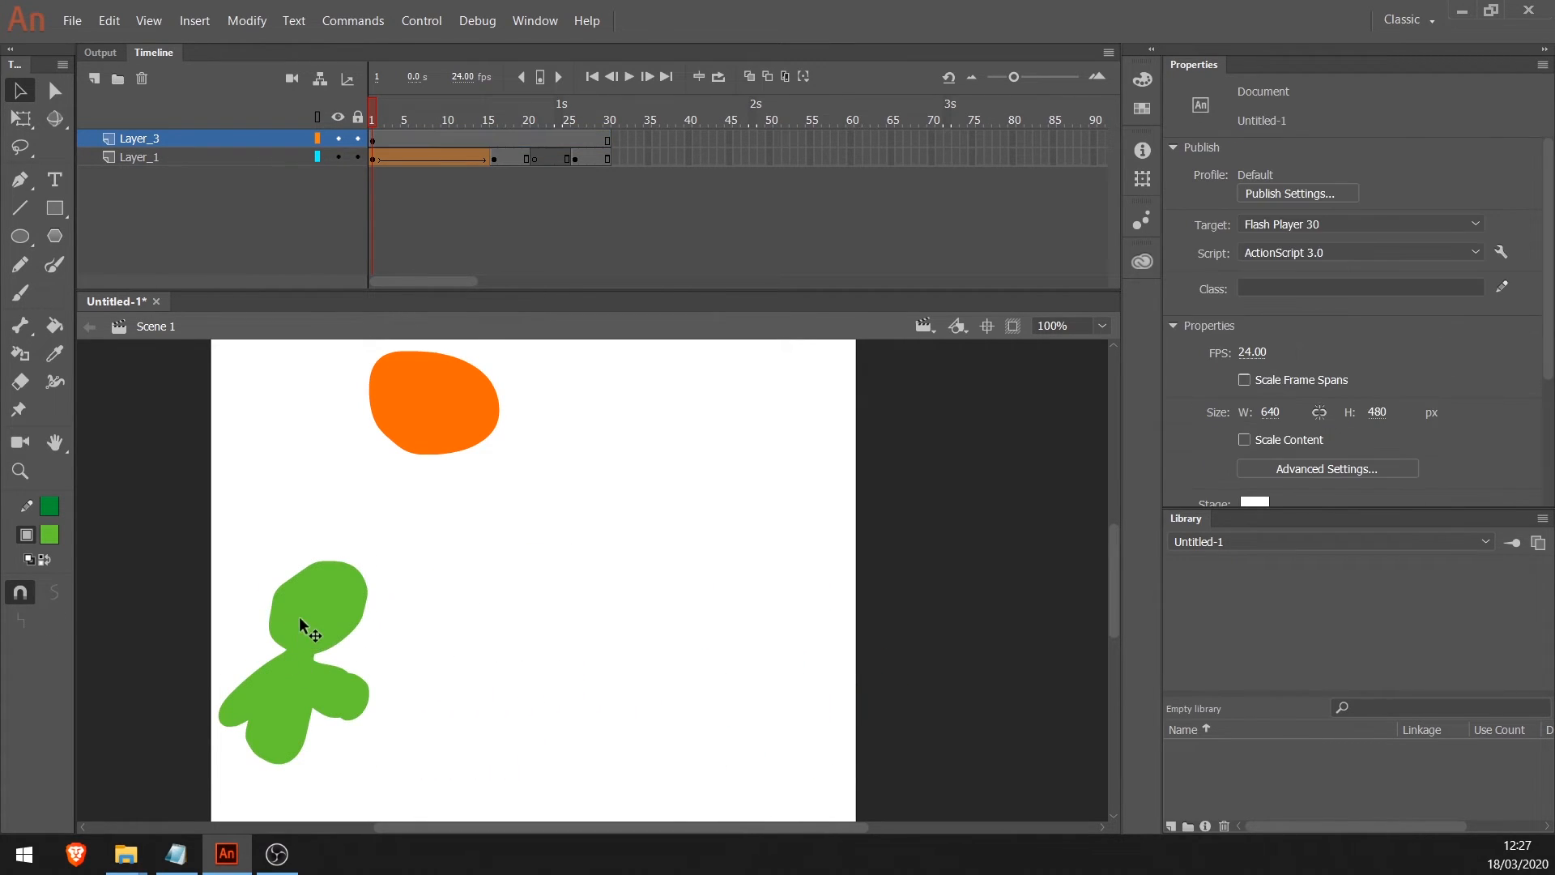
{"action": "left_click", "coordinate": [337, 643]}
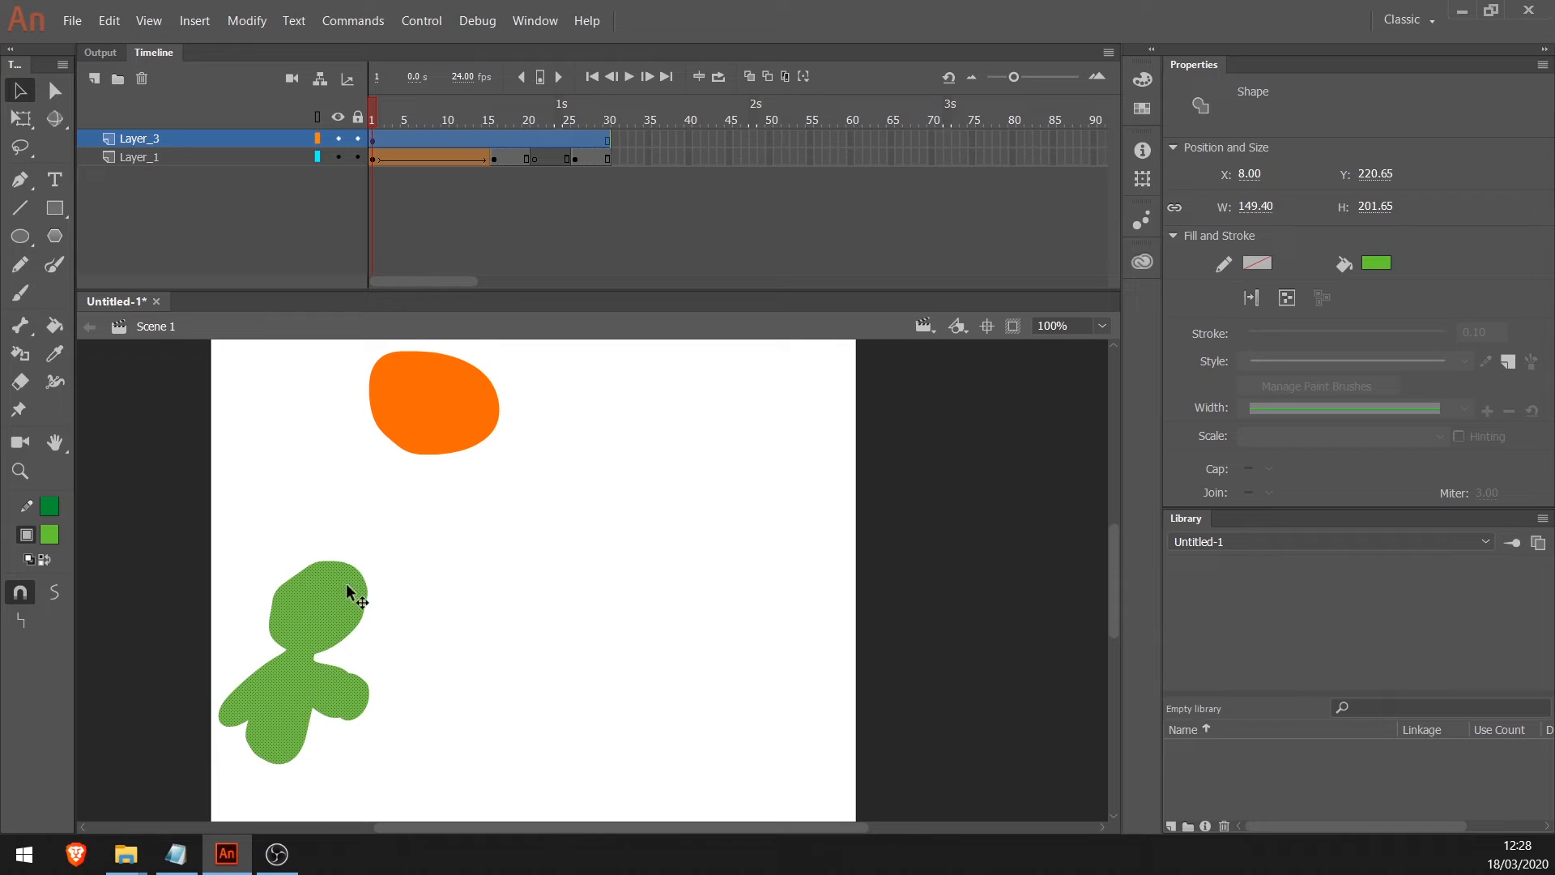
{"action": "left_click", "coordinate": [429, 555]}
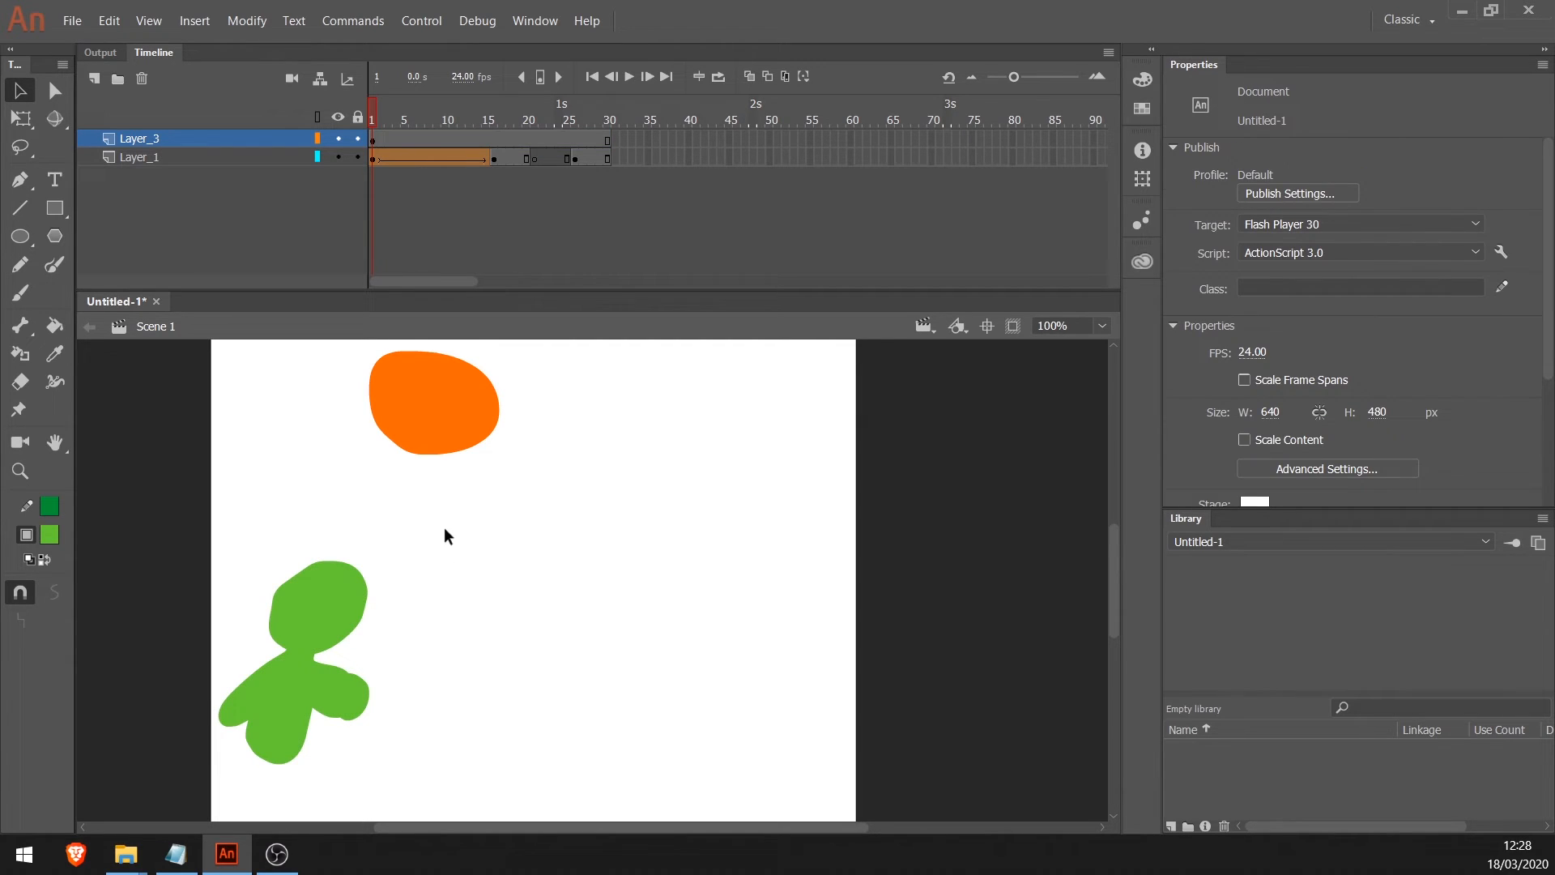
{"action": "left_click", "coordinate": [435, 411]}
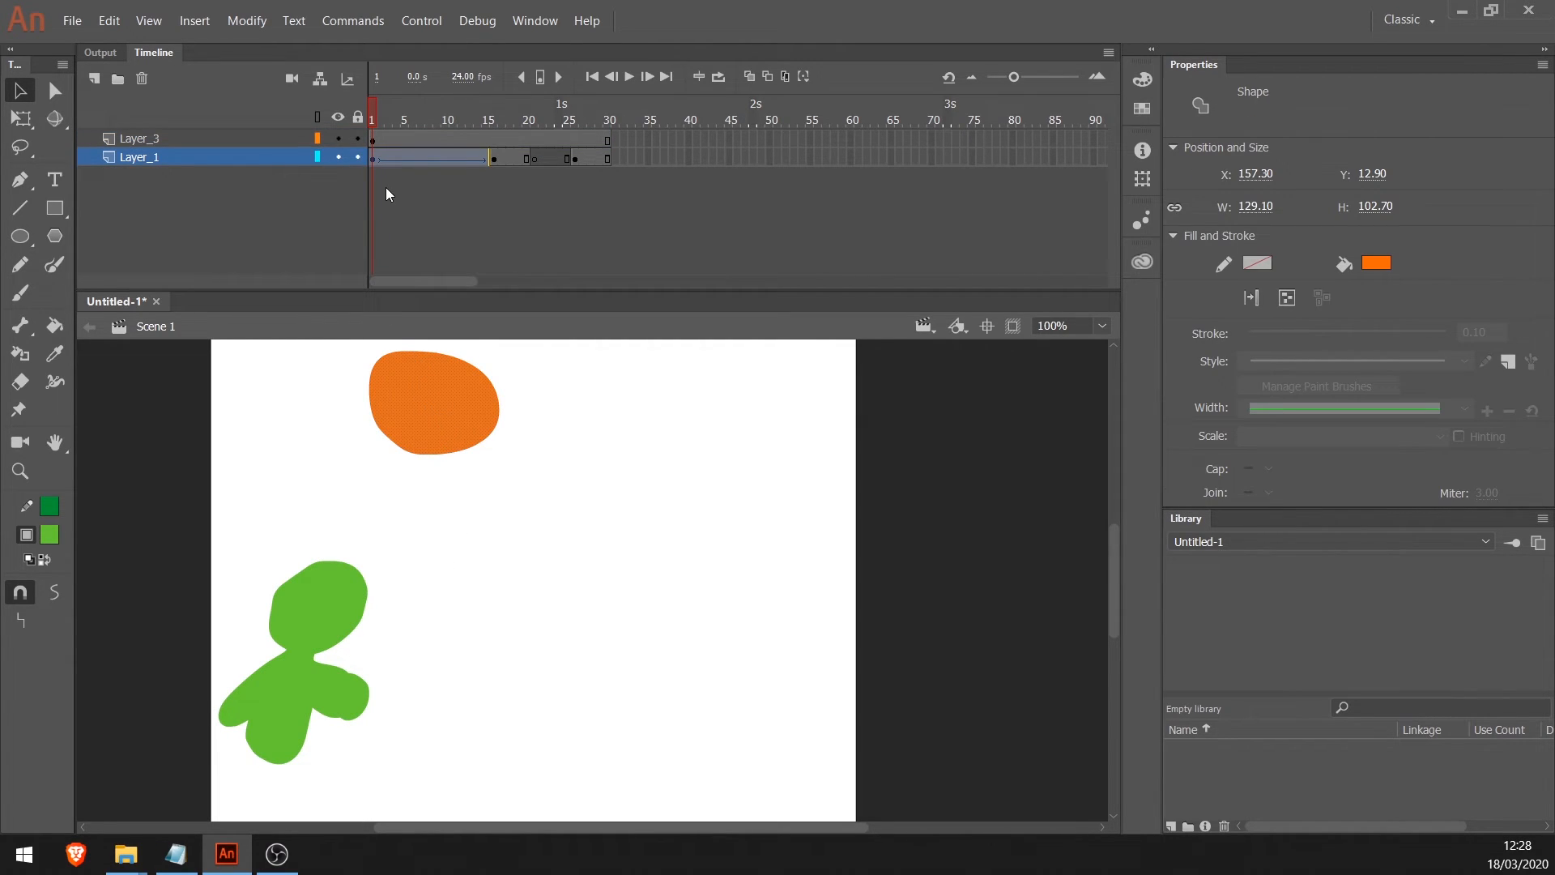
{"action": "left_click_drag", "start_coordinate": [400, 120], "coordinate": [358, 138]}
Step: Convert the green figure on Layer_3 into a Movie Clip symbol named "man"
{"action": "left_click", "coordinate": [326, 637]}
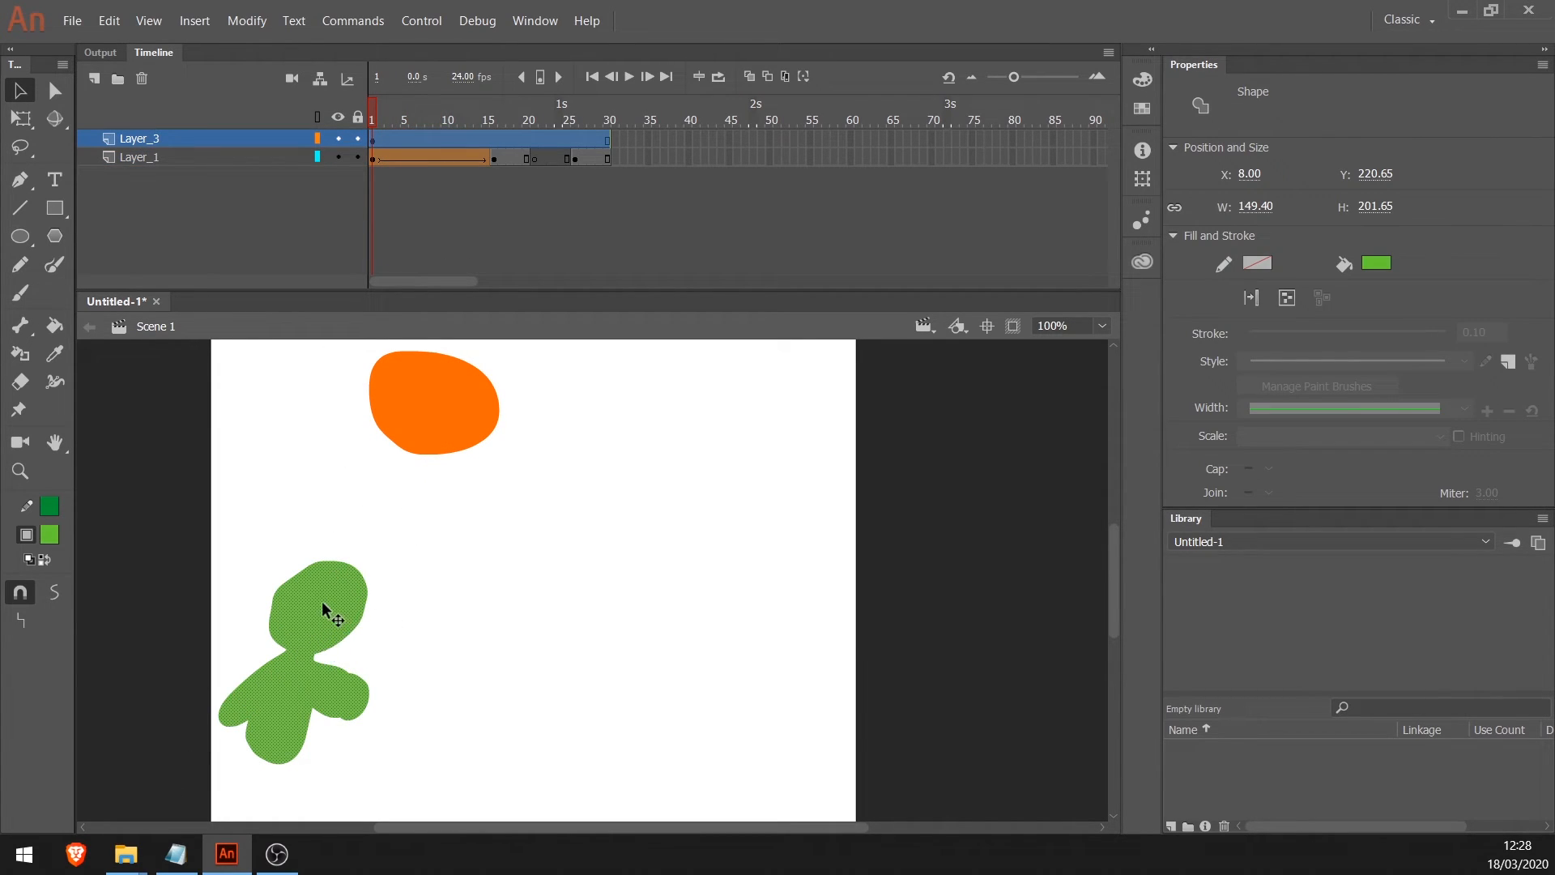
{"action": "right_click", "coordinate": [323, 614]}
{"action": "left_click", "coordinate": [379, 575]}
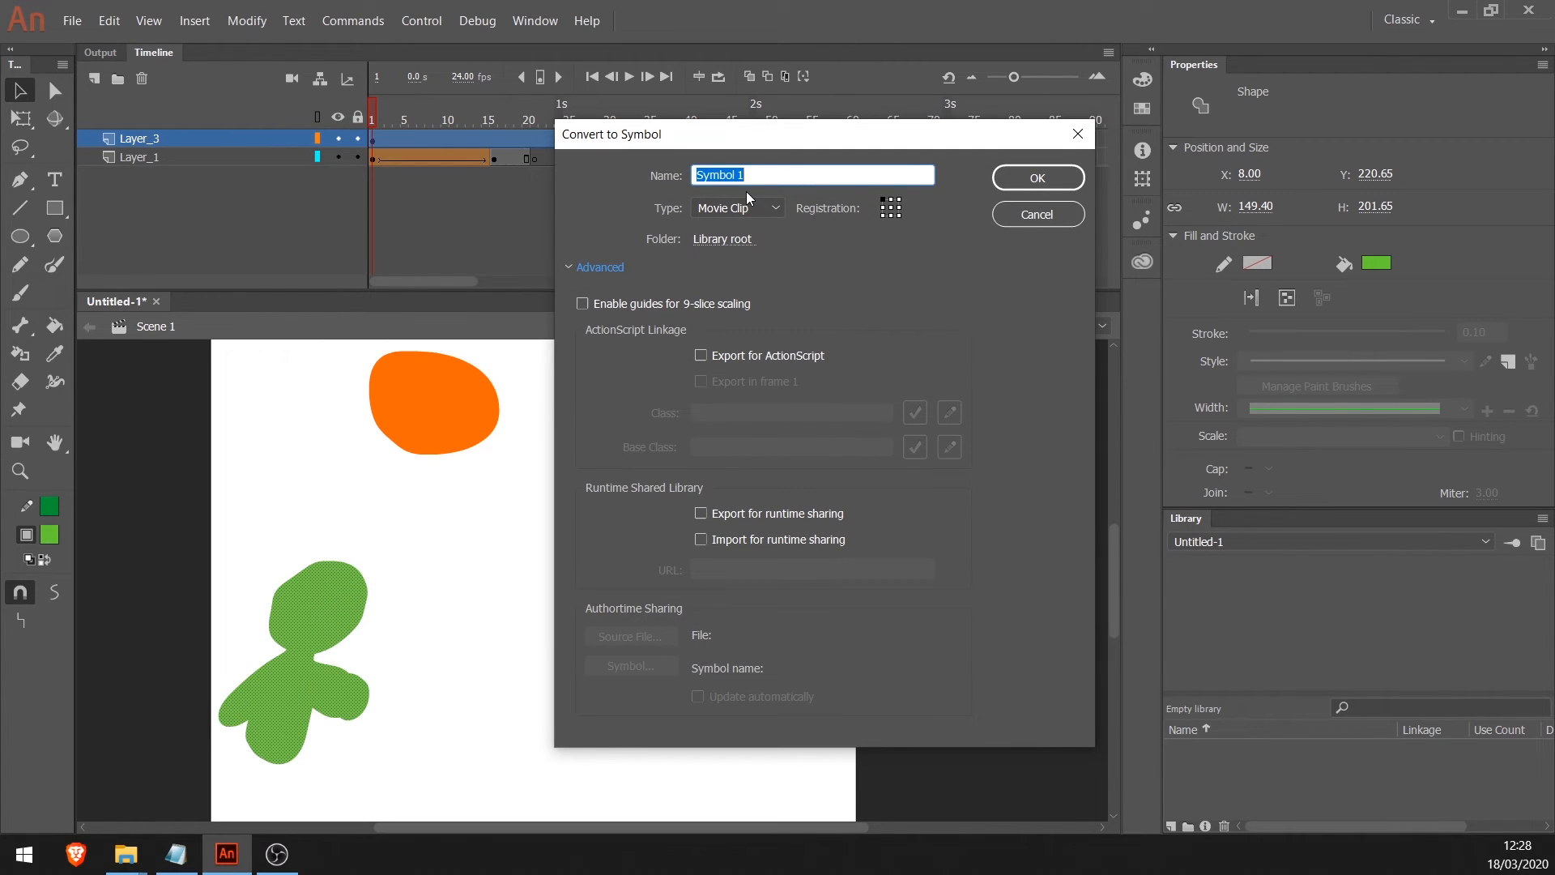
{"action": "type", "text": "MAN"}
{"action": "key", "text": "BackSpace"}
{"action": "key", "text": "BackSpace"}
{"action": "key", "text": "BackSpace"}
{"action": "type", "text": "man"}
{"action": "left_click", "coordinate": [1077, 177]}
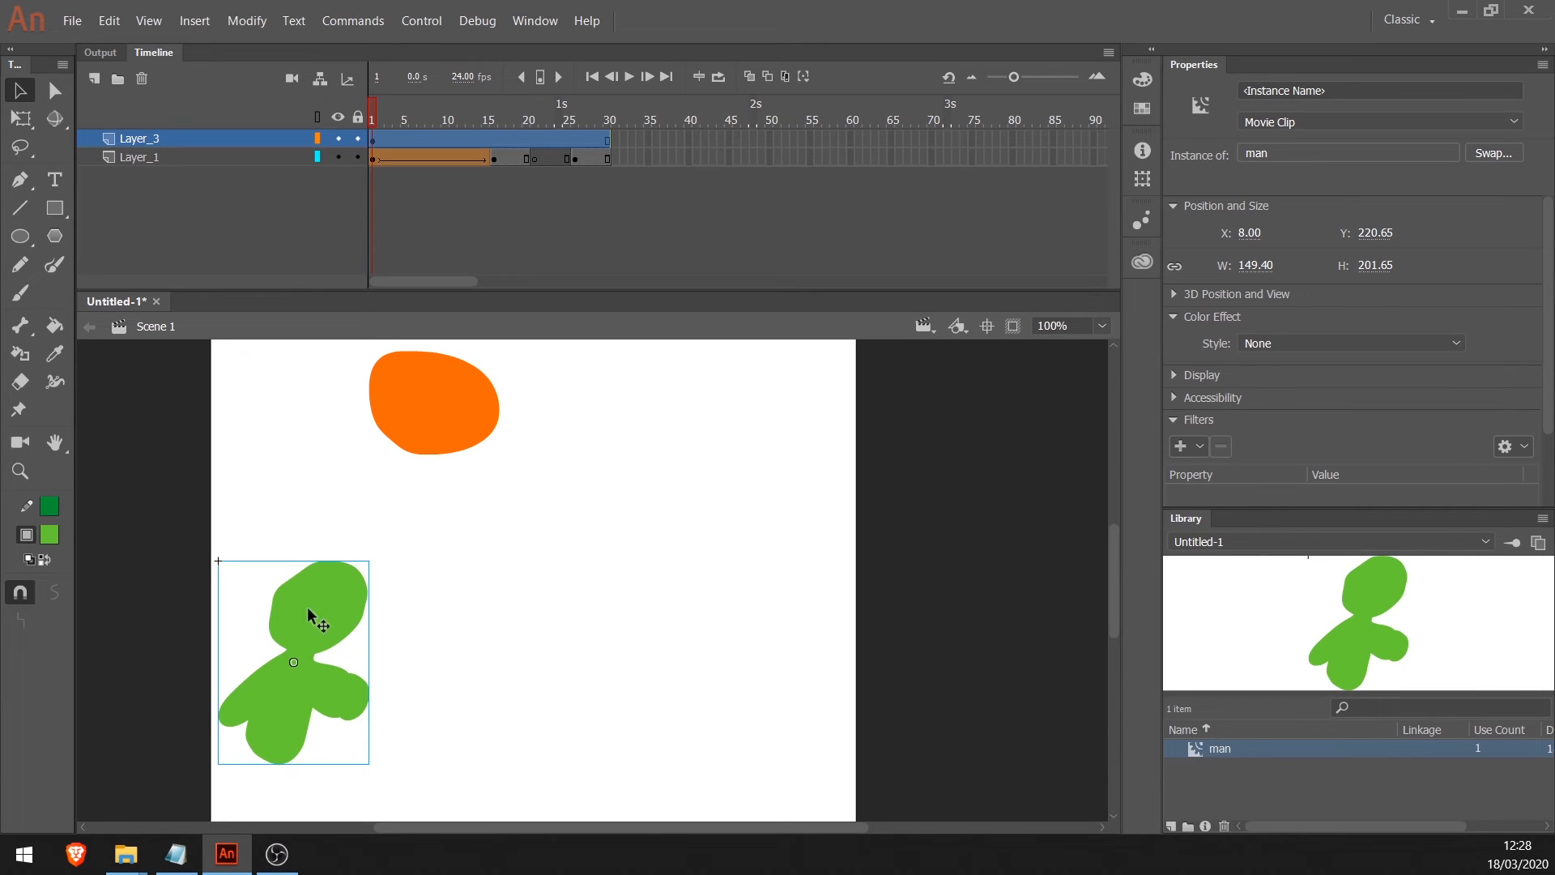
Step: Try moving the man instance across the stage at frame 16 of Layer_3 without a new keyframe, and undo the move
{"action": "left_click", "coordinate": [479, 615]}
{"action": "left_click", "coordinate": [342, 654]}
{"action": "mouse_move", "coordinate": [487, 122]}
{"action": "left_mouse_down"}
{"action": "mouse_move", "coordinate": [572, 121]}
{"action": "mouse_move", "coordinate": [366, 146]}
{"action": "mouse_move", "coordinate": [494, 134]}
{"action": "left_mouse_up"}
{"action": "left_click", "coordinate": [494, 139]}
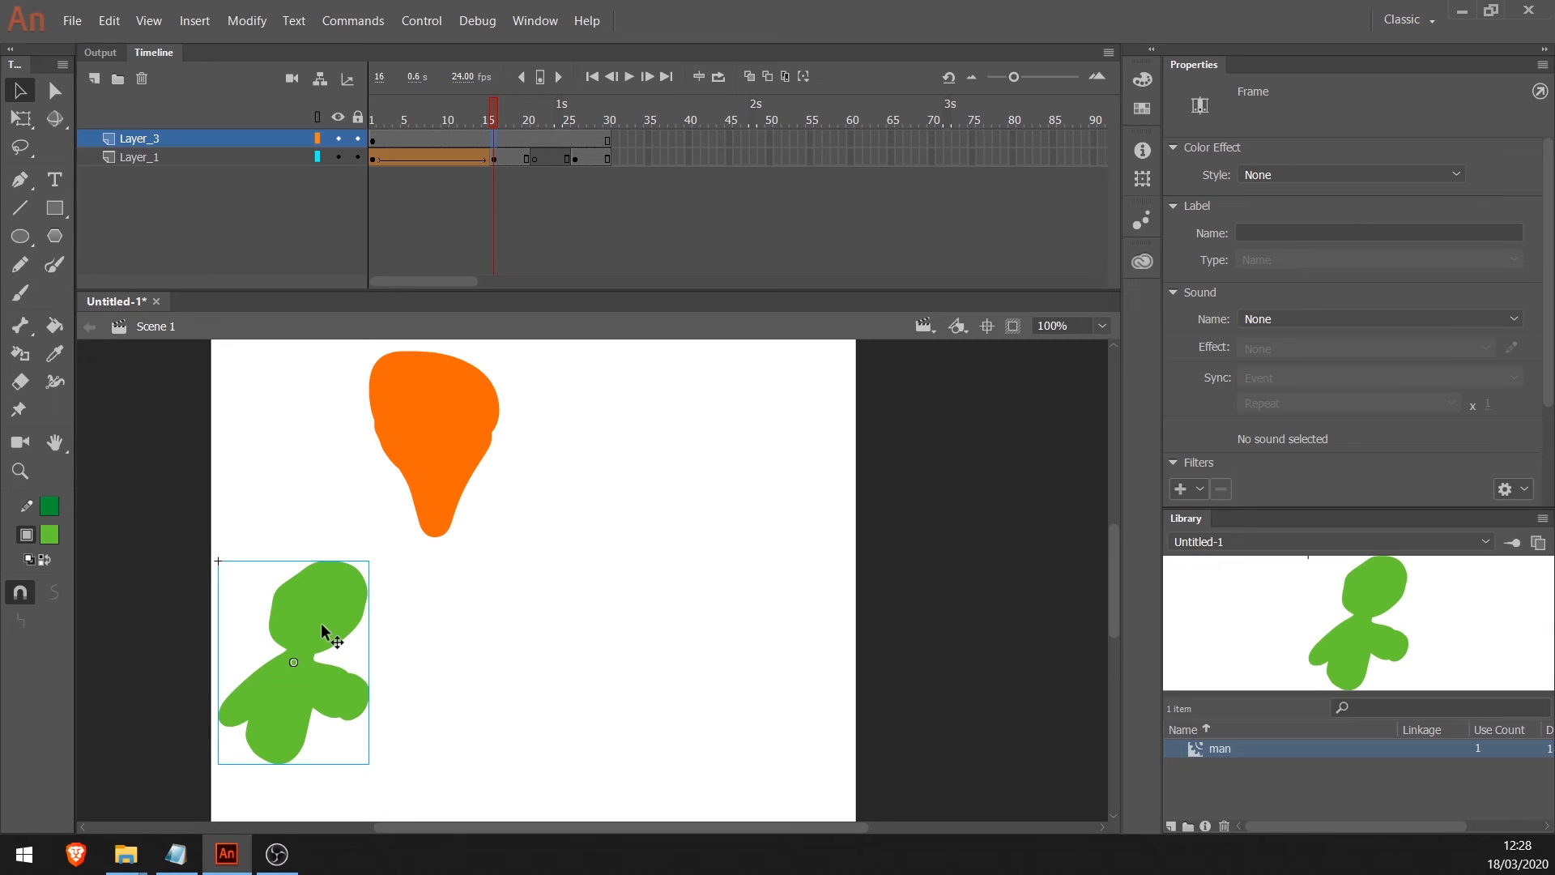
{"action": "left_click_drag", "start_coordinate": [308, 619], "coordinate": [737, 590]}
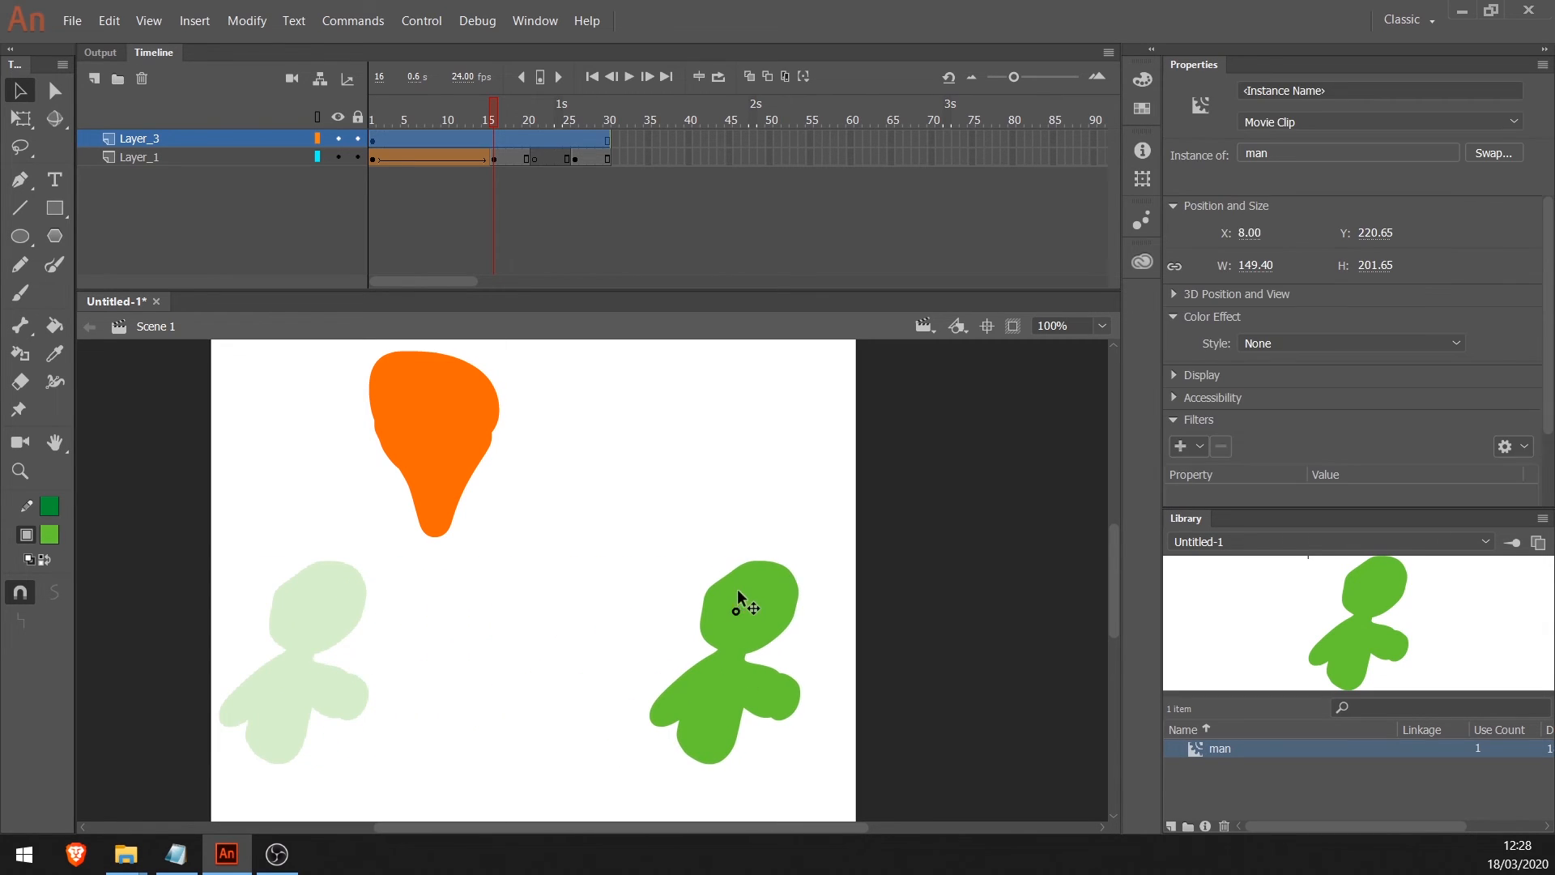
{"action": "key", "text": "ctrl+z"}
Step: Insert a keyframe at frame 16 of Layer_3
{"action": "left_click", "coordinate": [491, 138]}
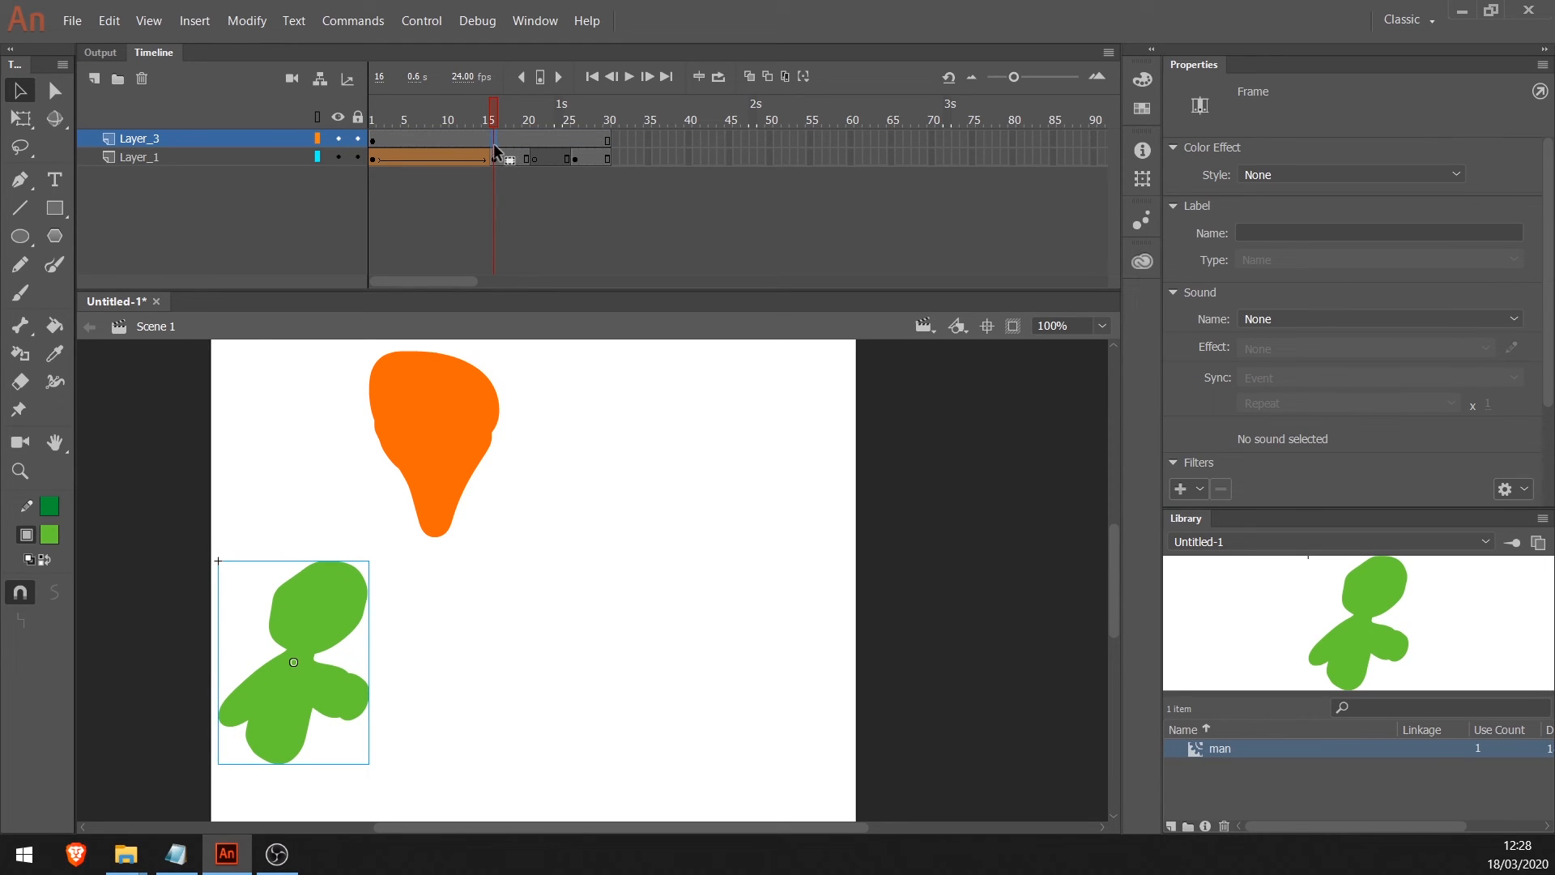
{"action": "right_click", "coordinate": [493, 144]}
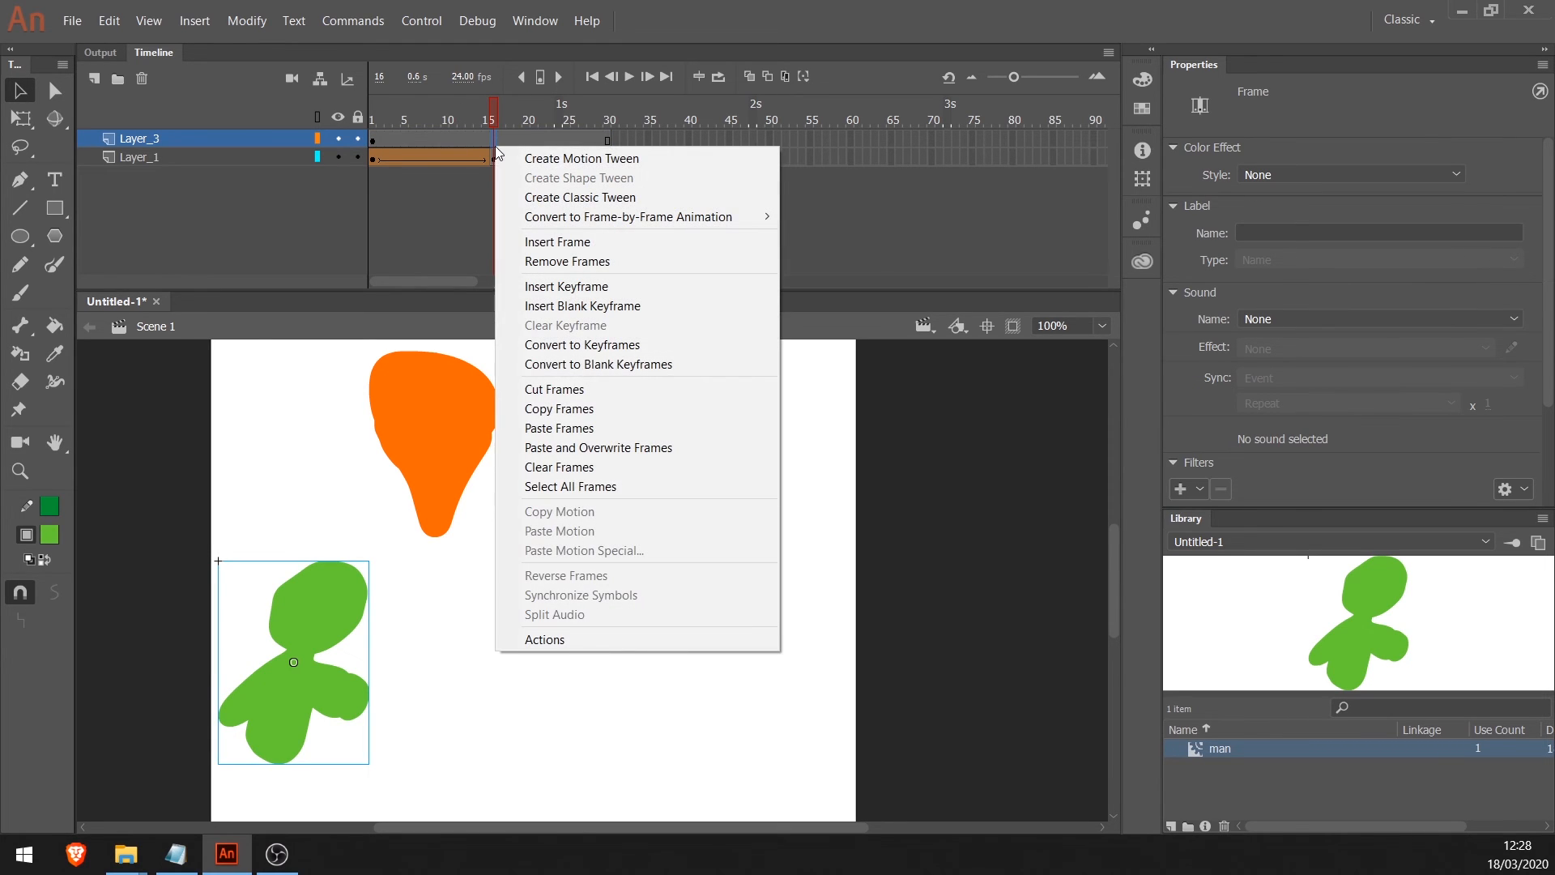
{"action": "left_click", "coordinate": [607, 288]}
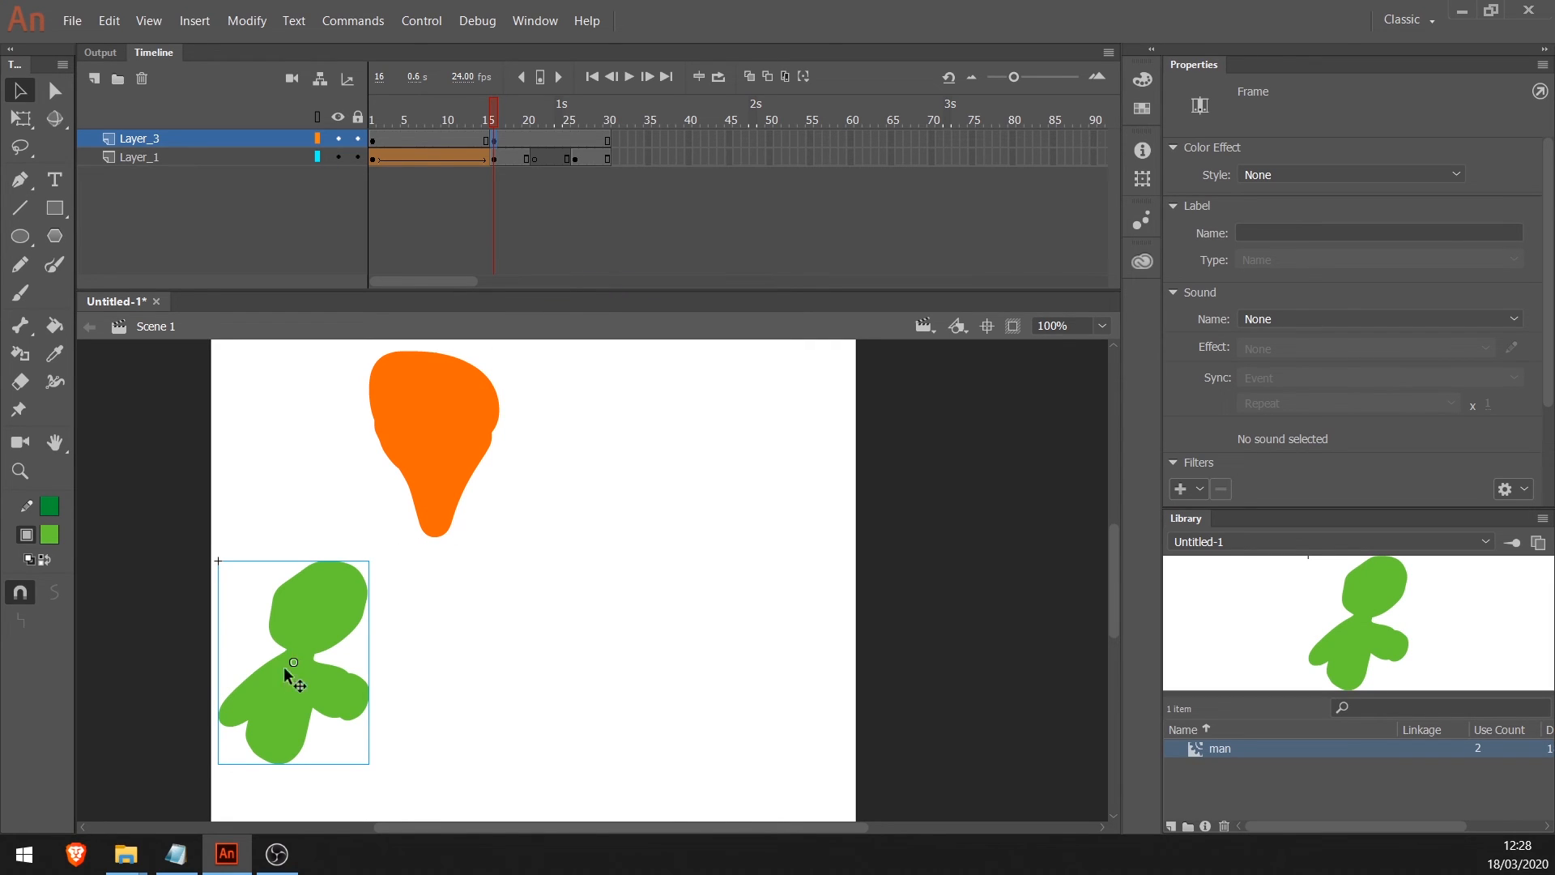
Step: Move the man instance at frame 16 to the right side of the stage and scale it down to about 87 by 118 px
{"action": "left_click_drag", "start_coordinate": [288, 669], "coordinate": [728, 717]}
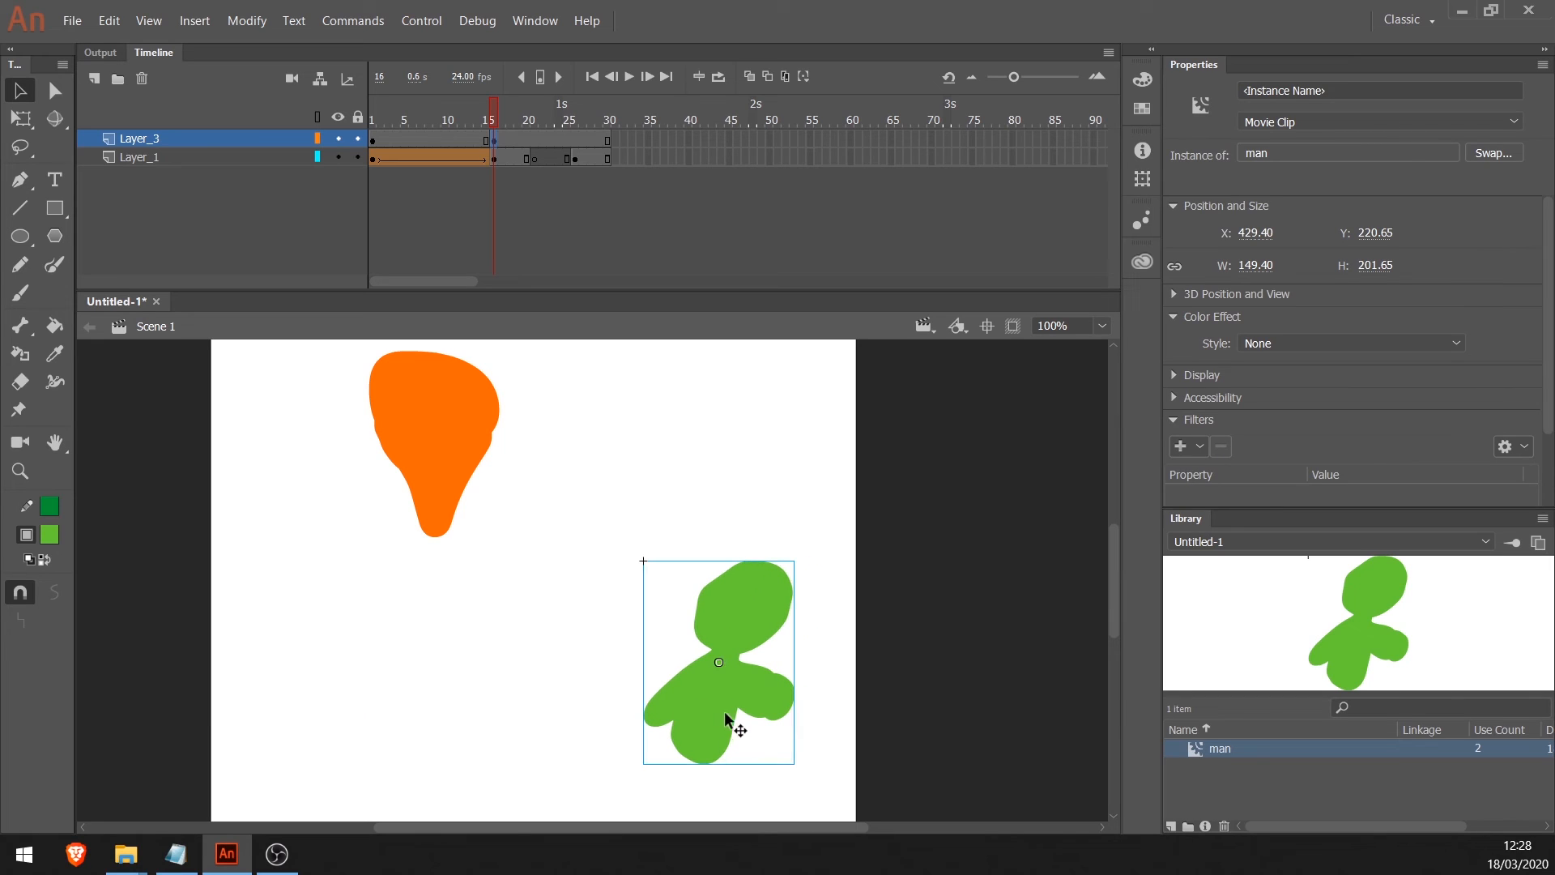
{"action": "key", "text": "q"}
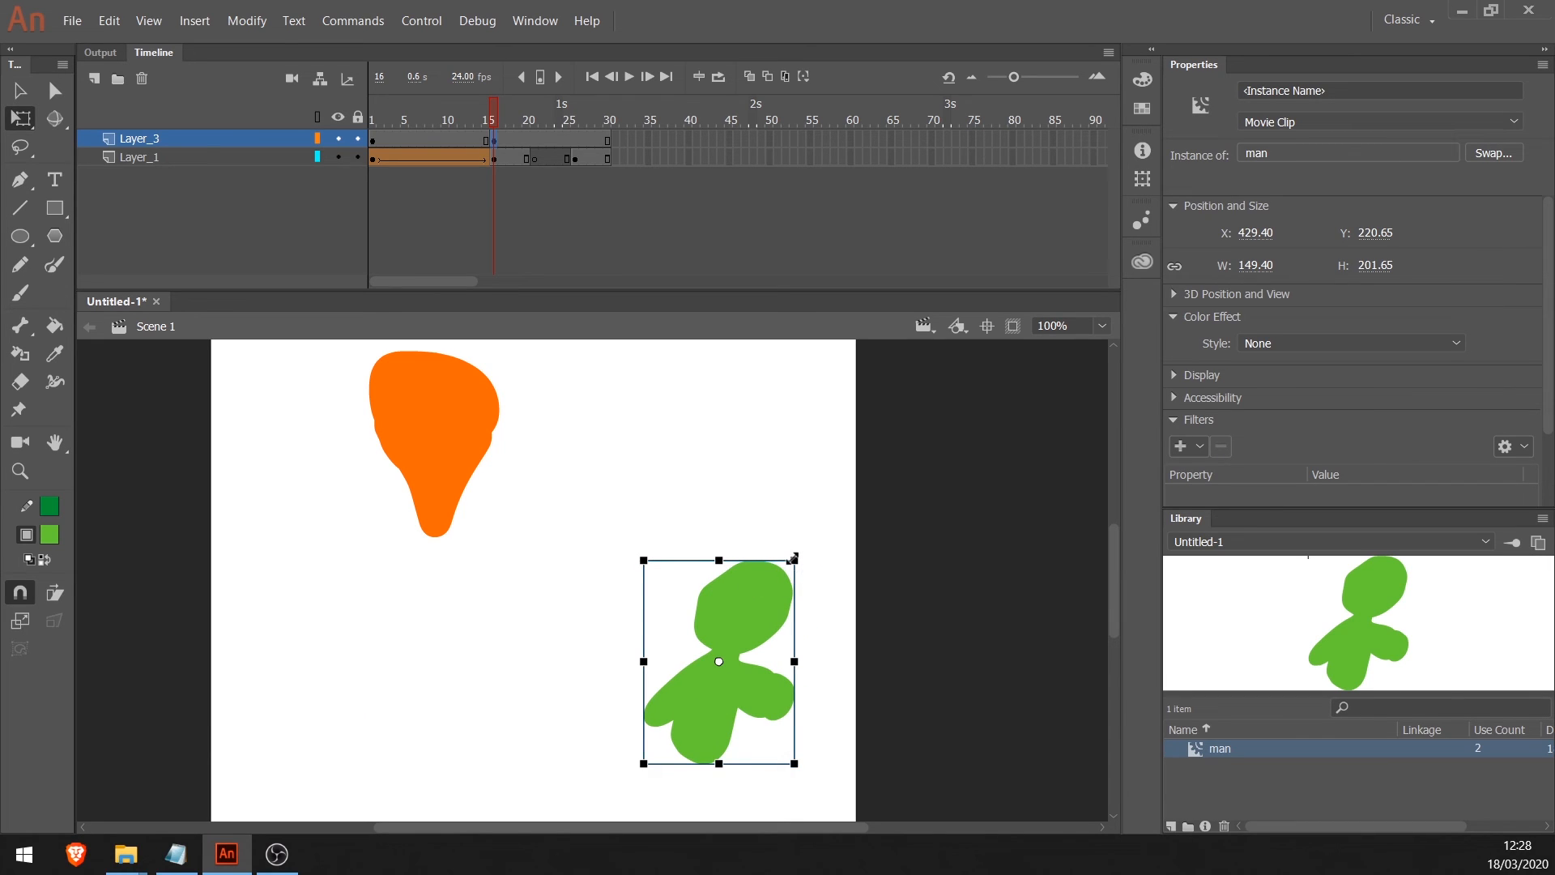
{"action": "left_click_drag", "start_coordinate": [794, 561], "coordinate": [766, 599]}
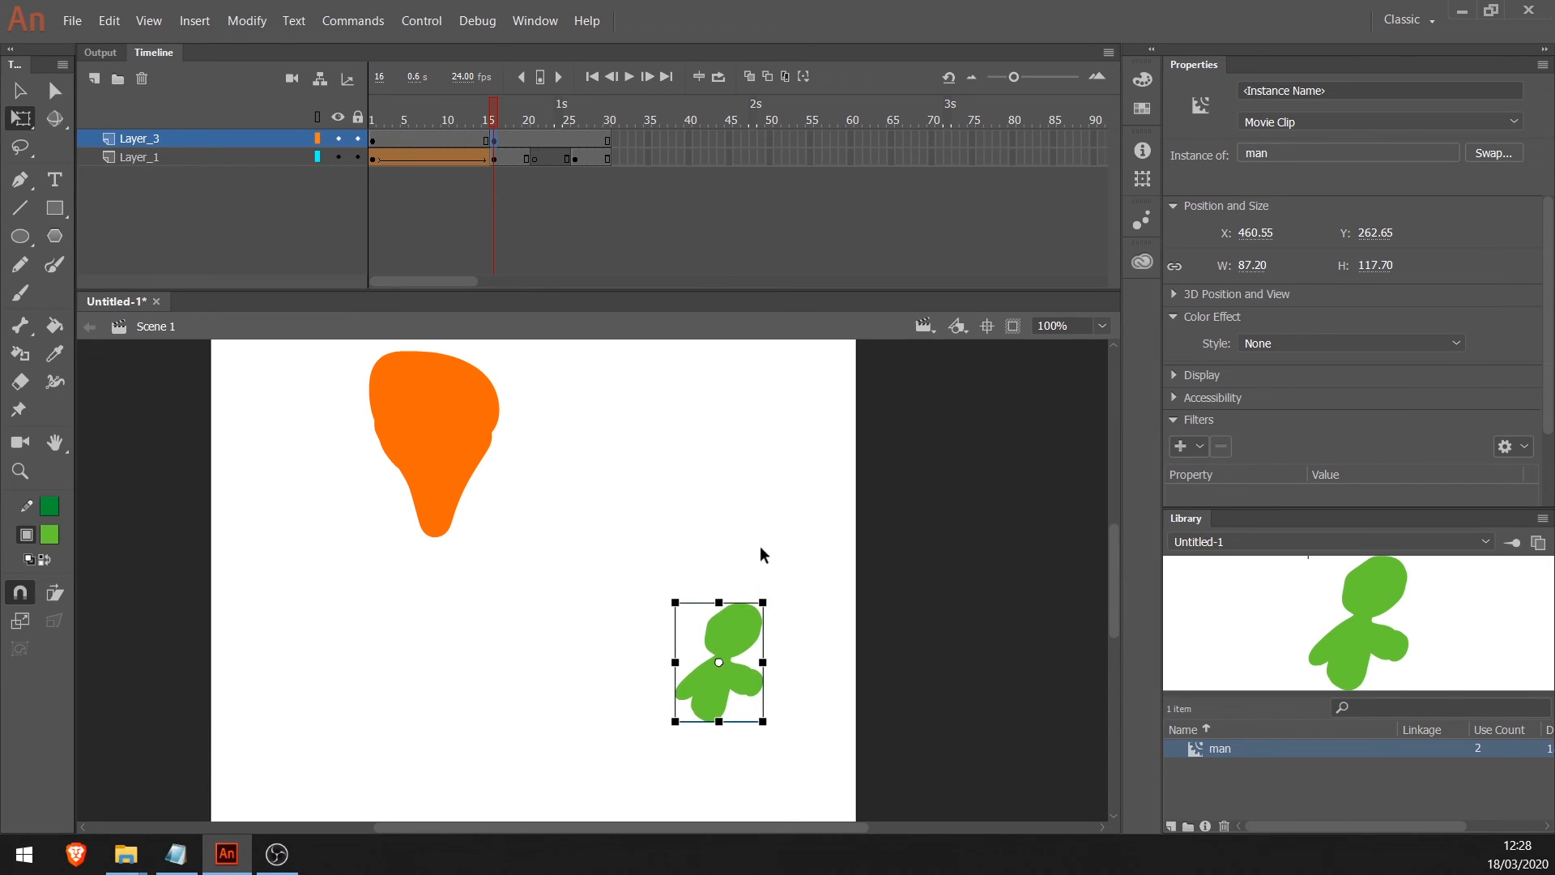
Step: Skew the man instance at frame 16 of Layer_3 horizontally so its upper edge leans left, making it about 143 px wide
{"action": "left_click", "coordinate": [736, 557]}
{"action": "left_click", "coordinate": [742, 630]}
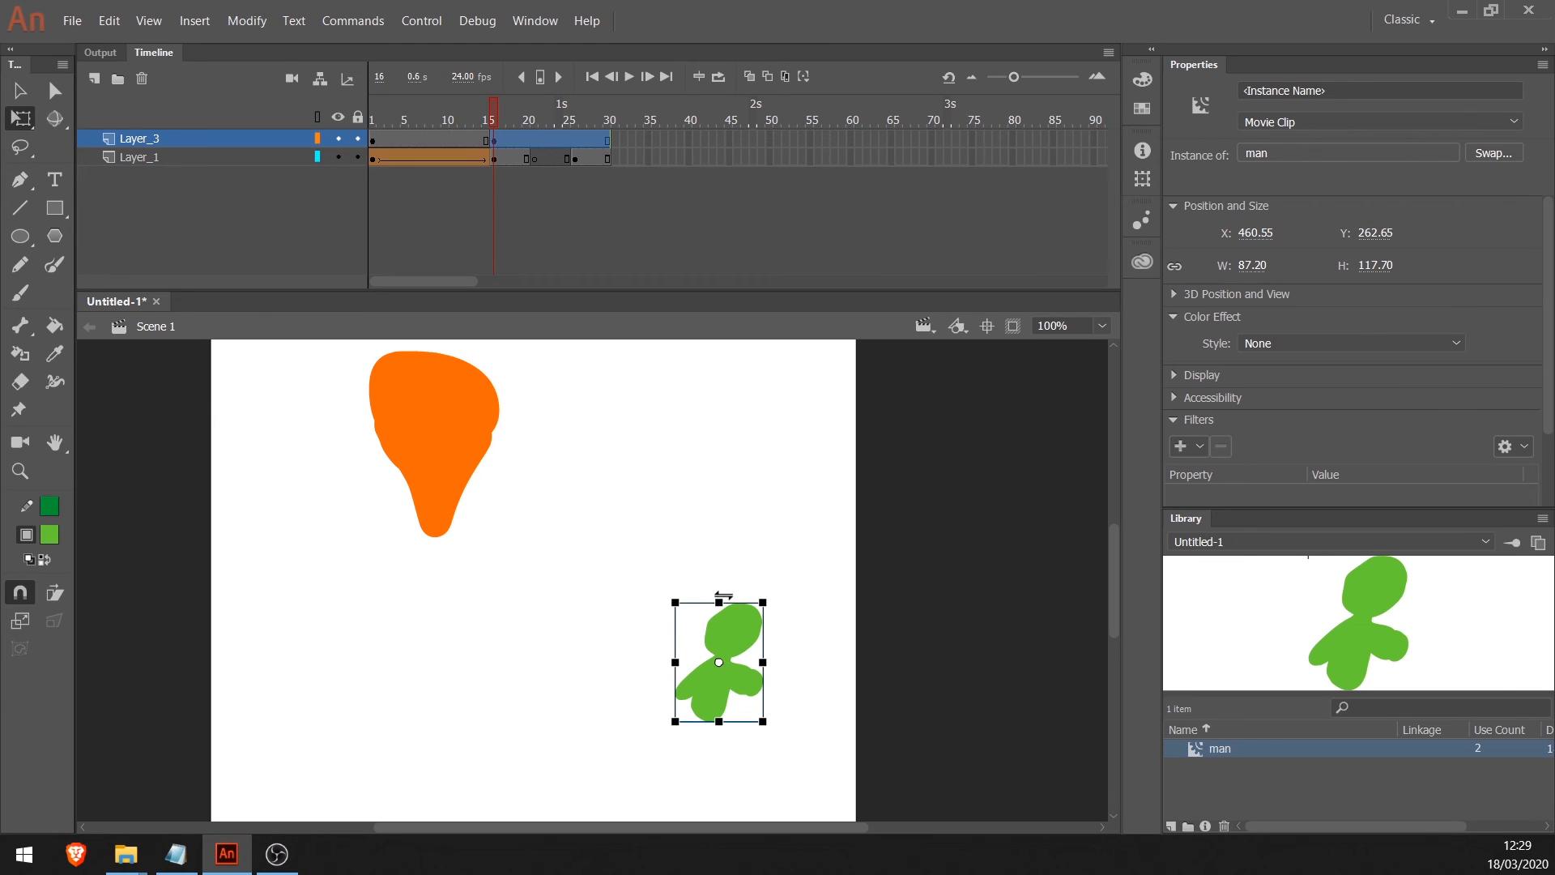
{"action": "left_click_drag", "start_coordinate": [721, 595], "coordinate": [689, 597]}
{"action": "left_click", "coordinate": [741, 564]}
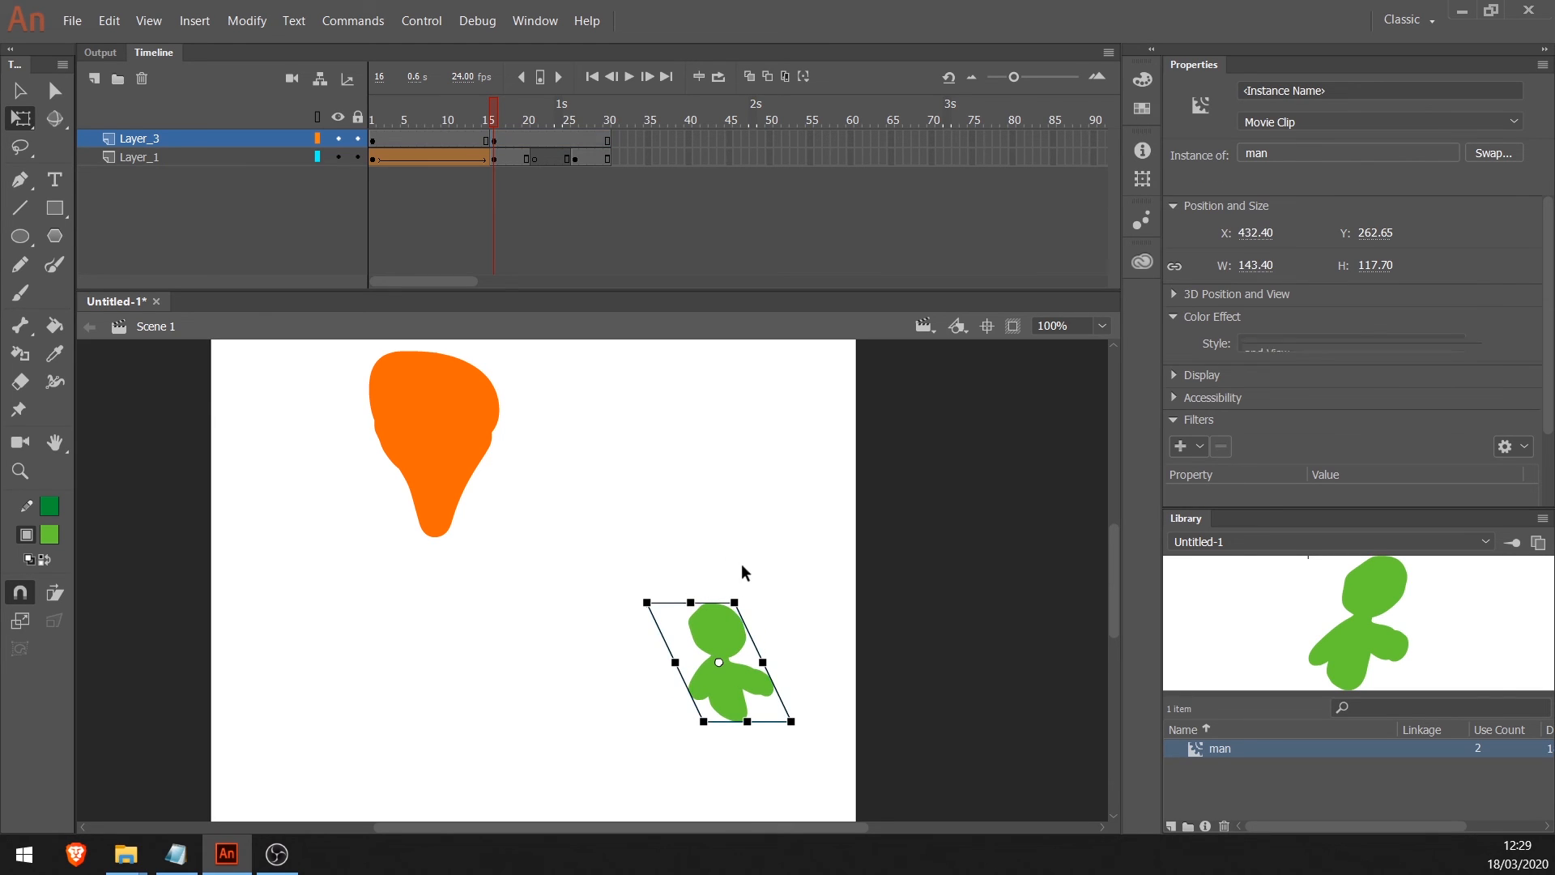
Step: Create a classic tween between the keyframes at frames 1 and 16 of Layer_3 and scrub through the animation
{"action": "left_click_drag", "start_coordinate": [484, 117], "coordinate": [451, 142]}
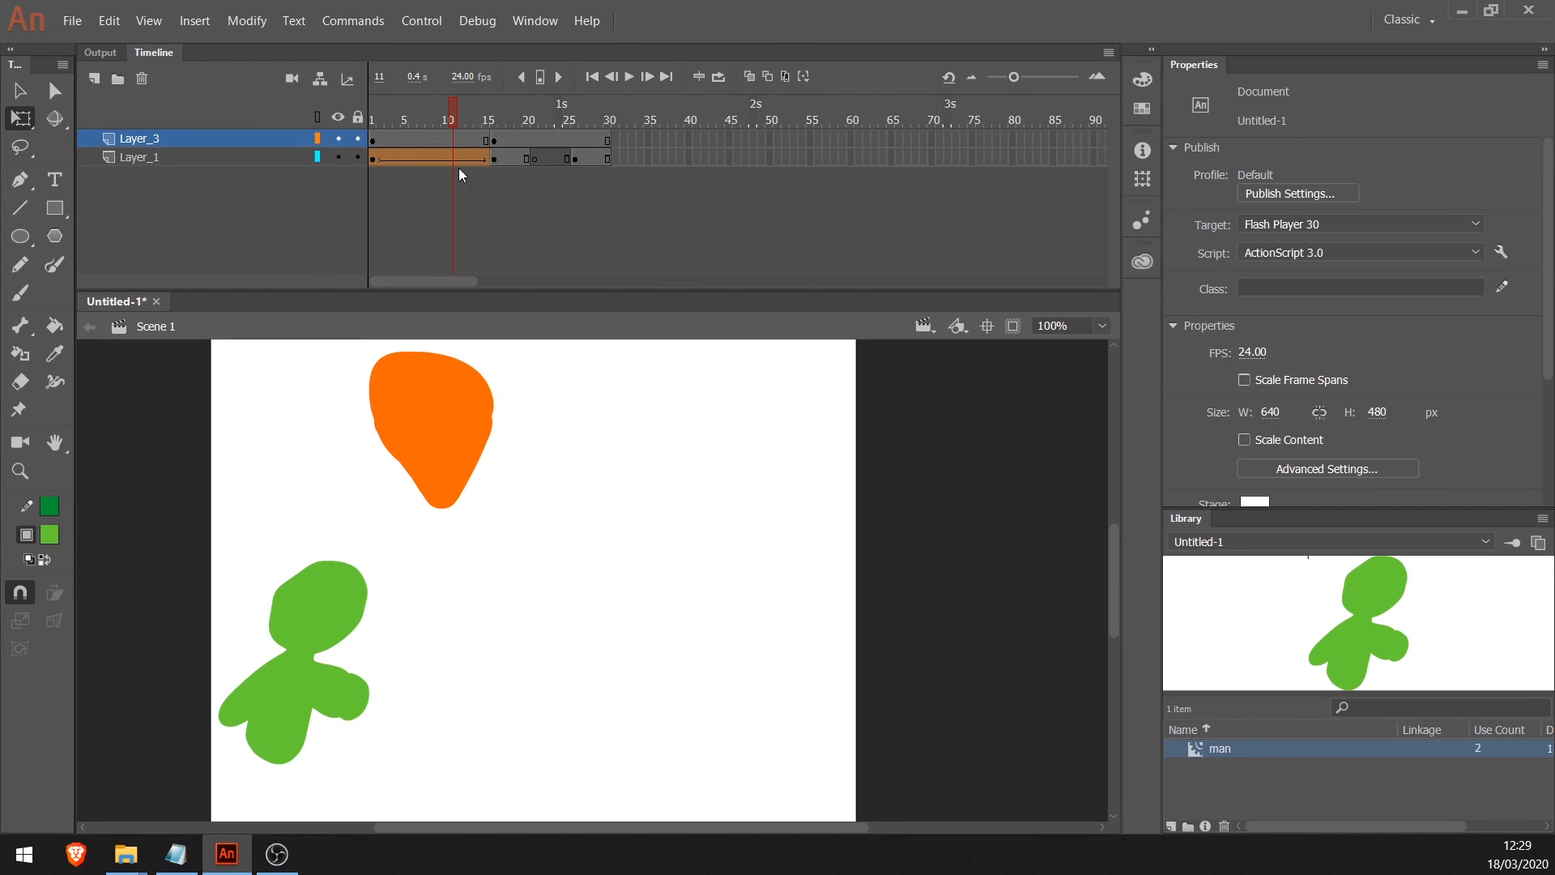
{"action": "right_click", "coordinate": [443, 135]}
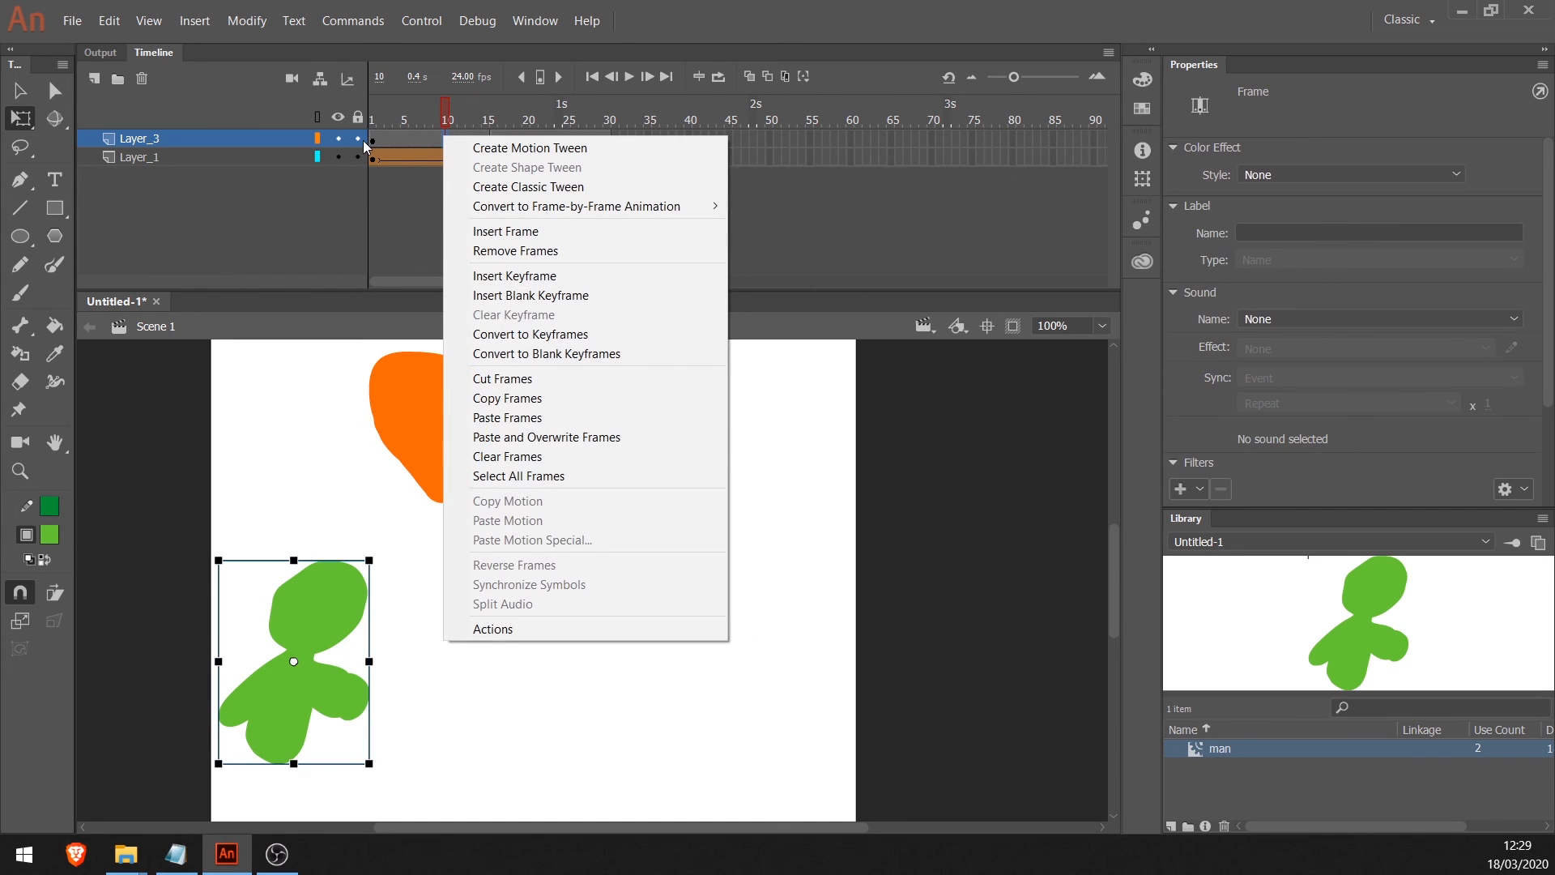
{"action": "left_click", "coordinate": [548, 187]}
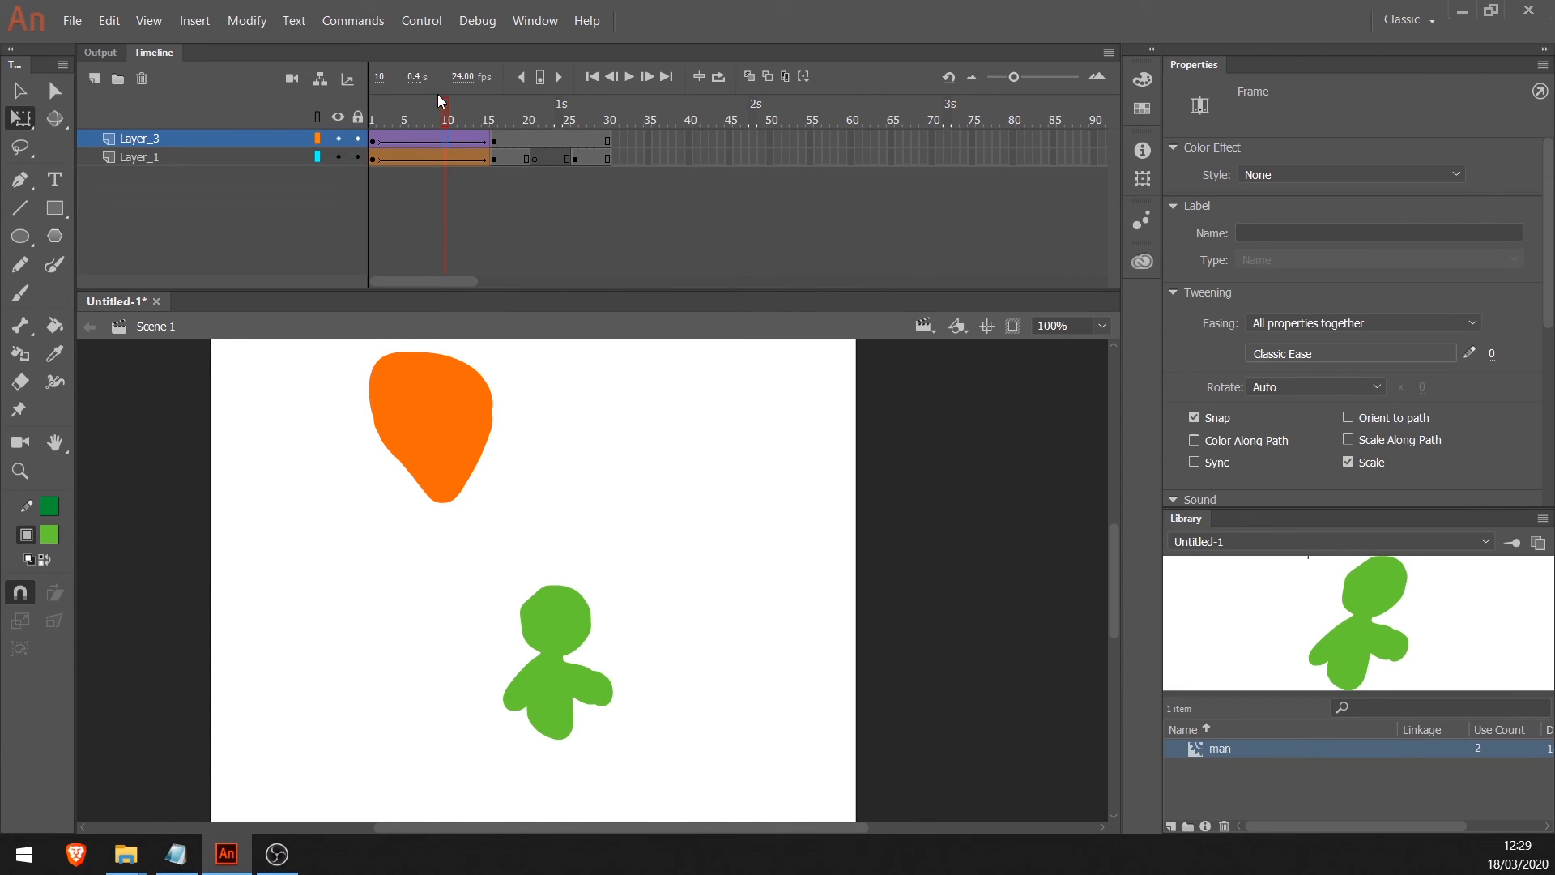
{"action": "left_click_drag", "start_coordinate": [443, 120], "coordinate": [373, 120]}
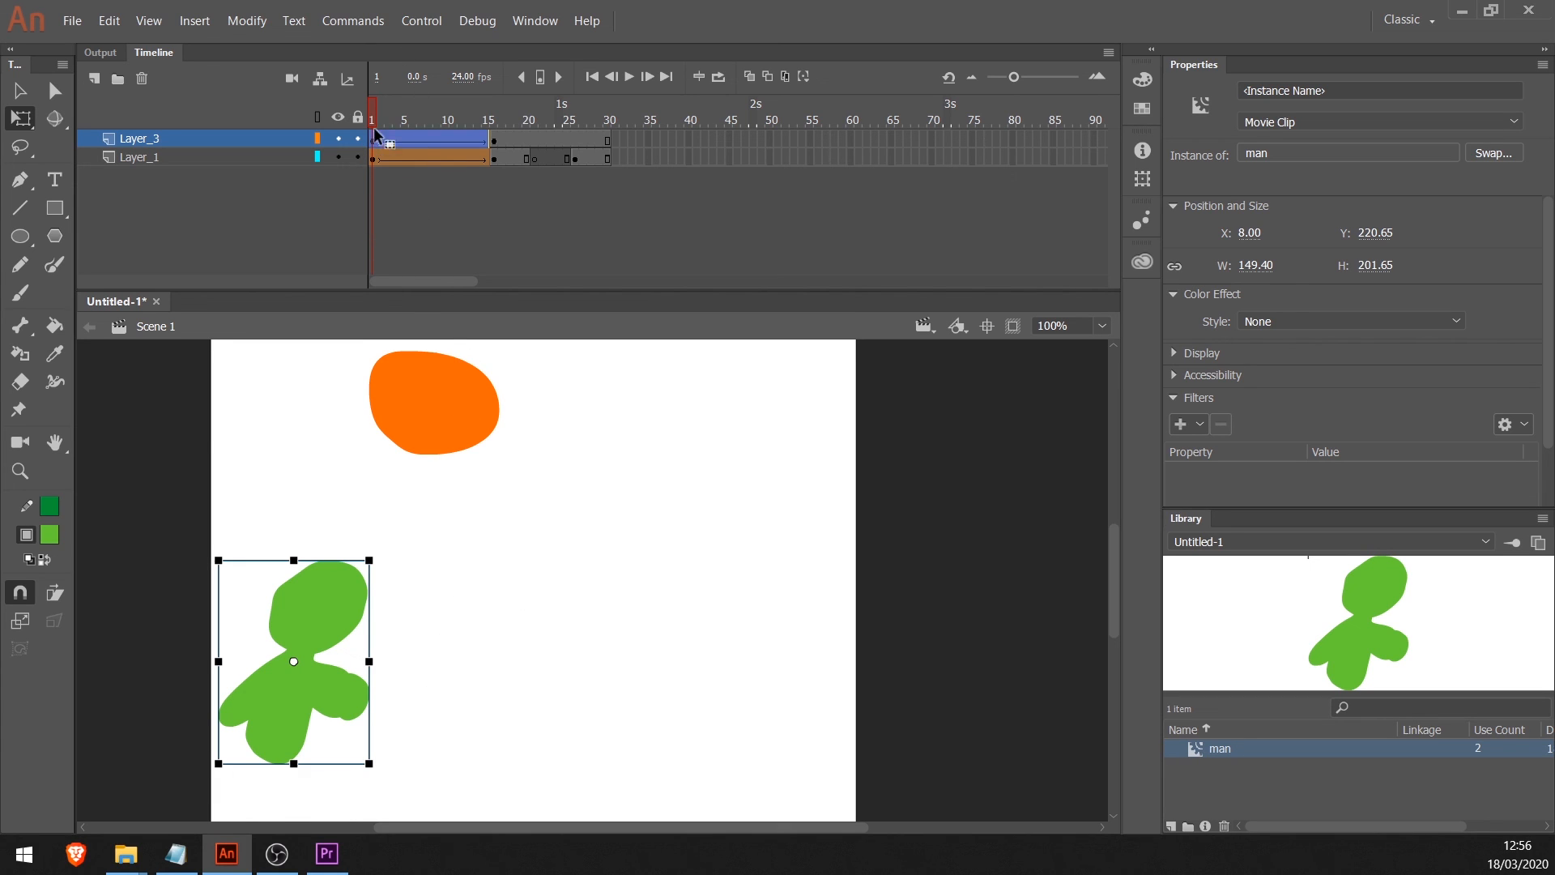
{"action": "left_click_drag", "start_coordinate": [398, 115], "coordinate": [468, 113]}
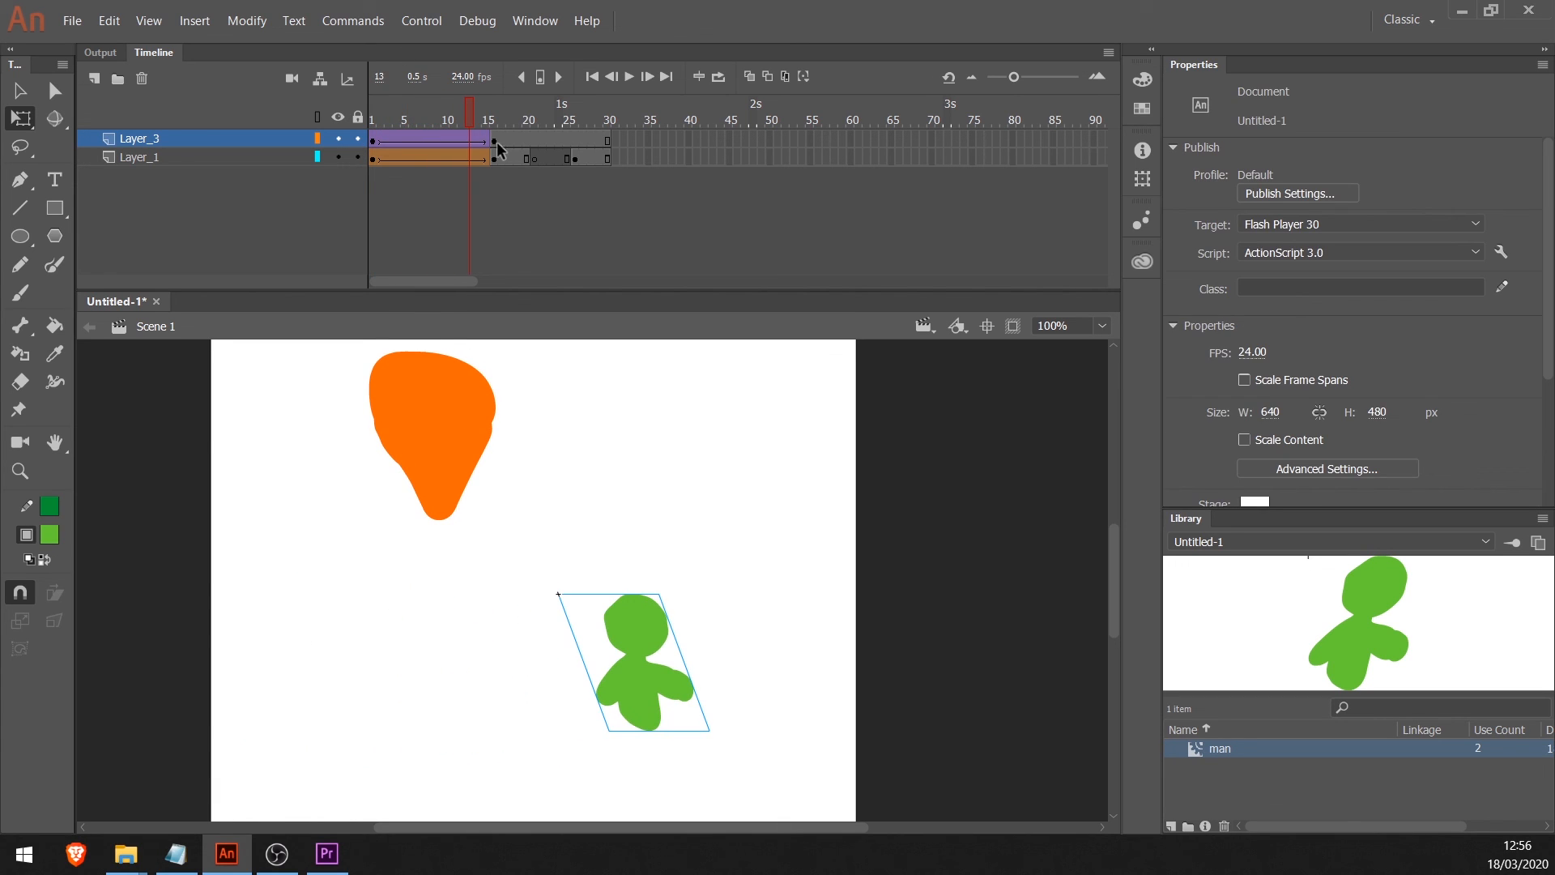
Step: Apply a Tint colour effect in a reddish swatch to the man instance at frame 16 and scrub back to frame 1
{"action": "left_click", "coordinate": [497, 141]}
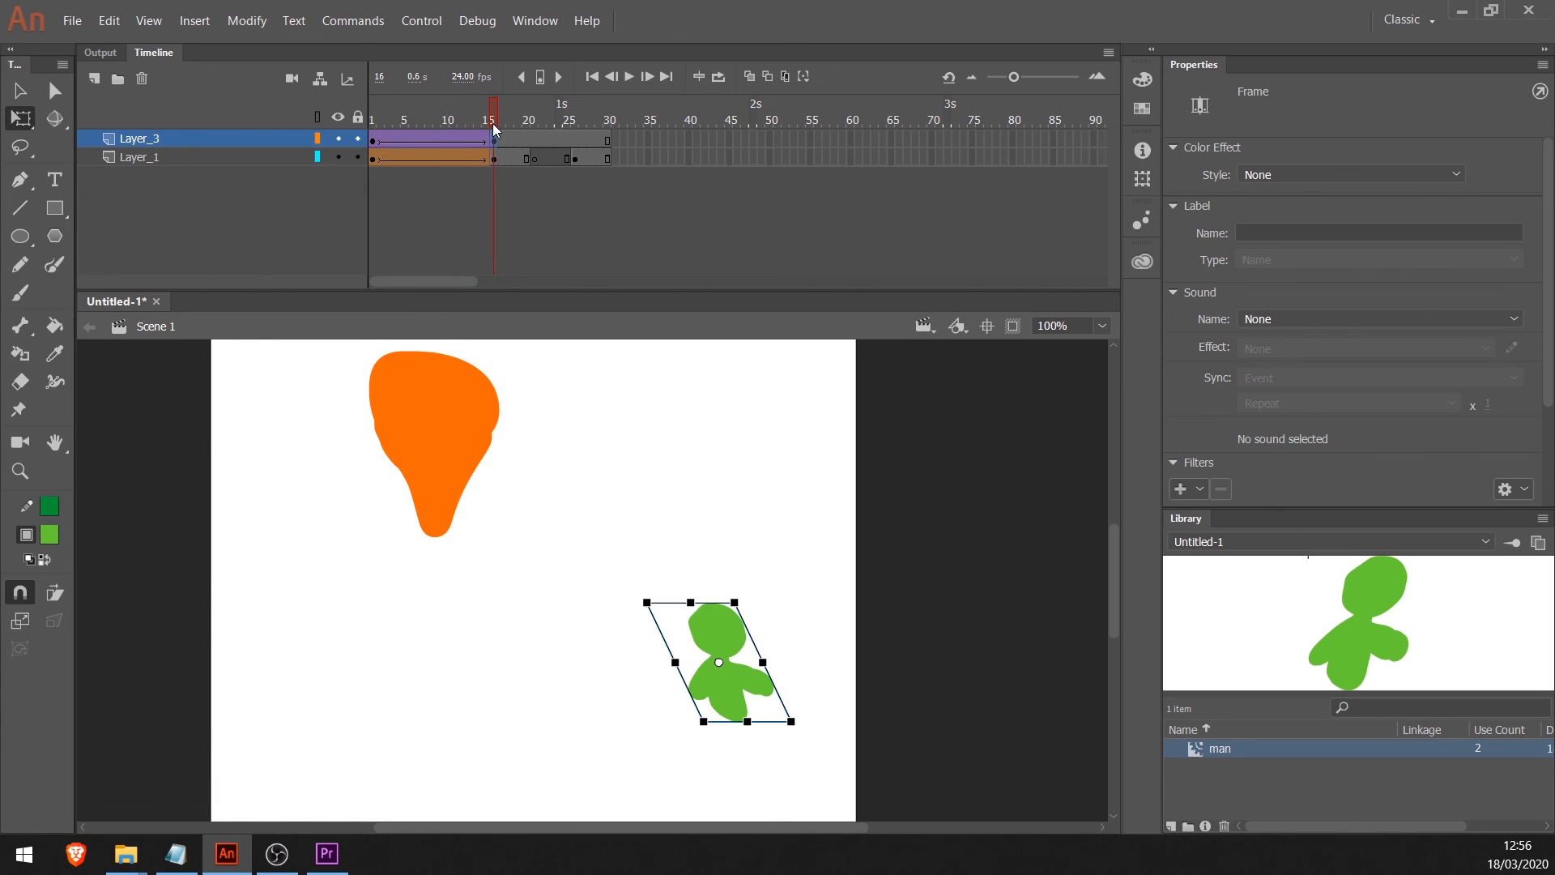
{"action": "left_click", "coordinate": [715, 646]}
{"action": "left_click", "coordinate": [1422, 316]}
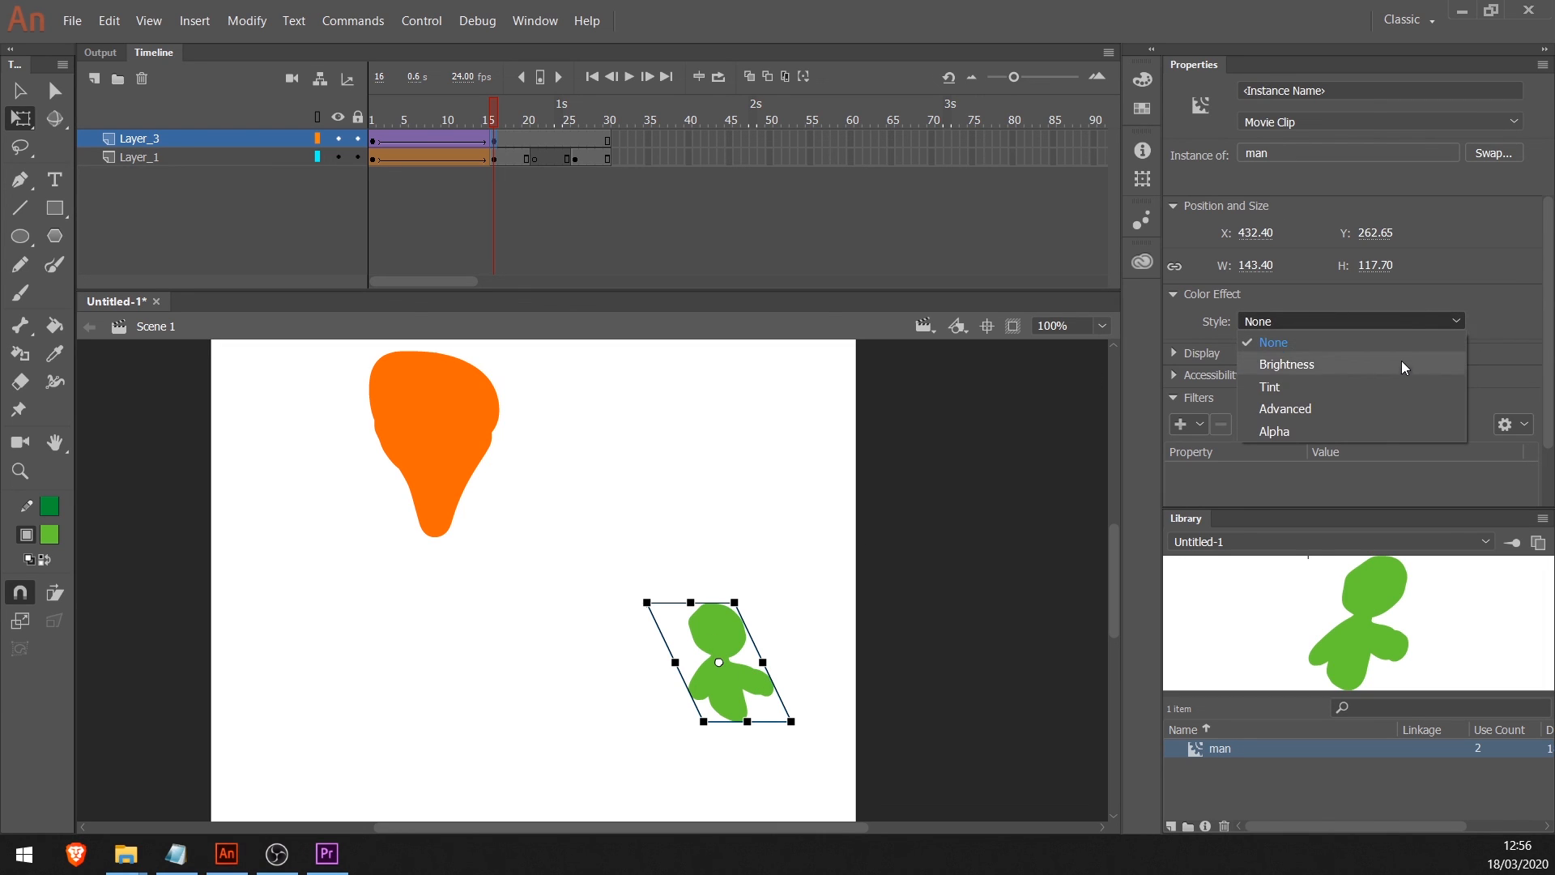
{"action": "left_click", "coordinate": [1401, 389]}
{"action": "left_click", "coordinate": [1495, 323]}
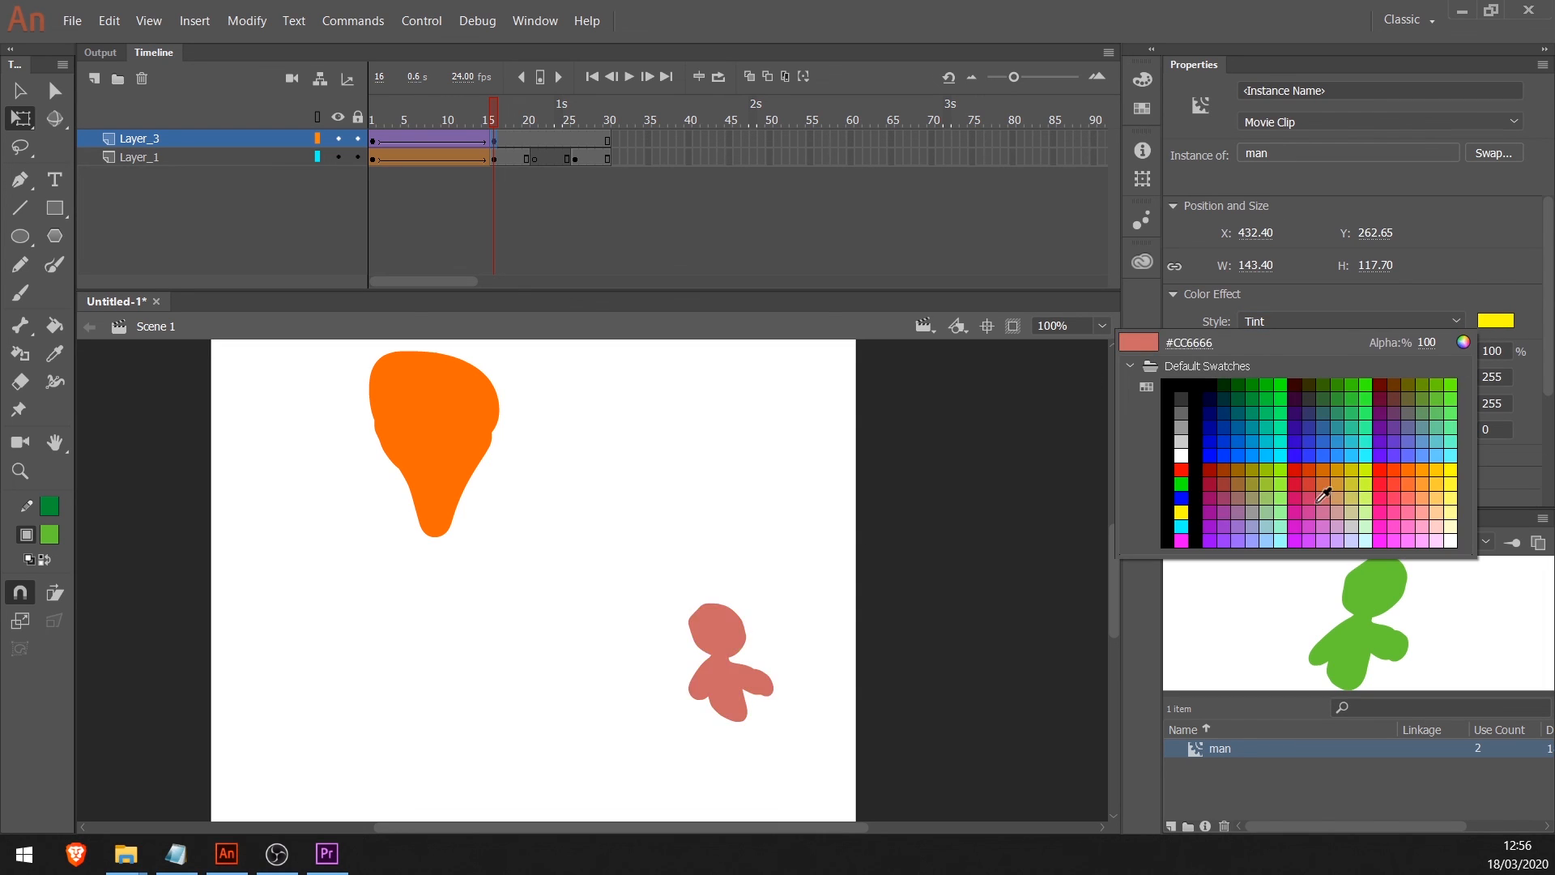
{"action": "left_click", "coordinate": [1309, 473]}
{"action": "left_click_drag", "start_coordinate": [511, 119], "coordinate": [364, 143]}
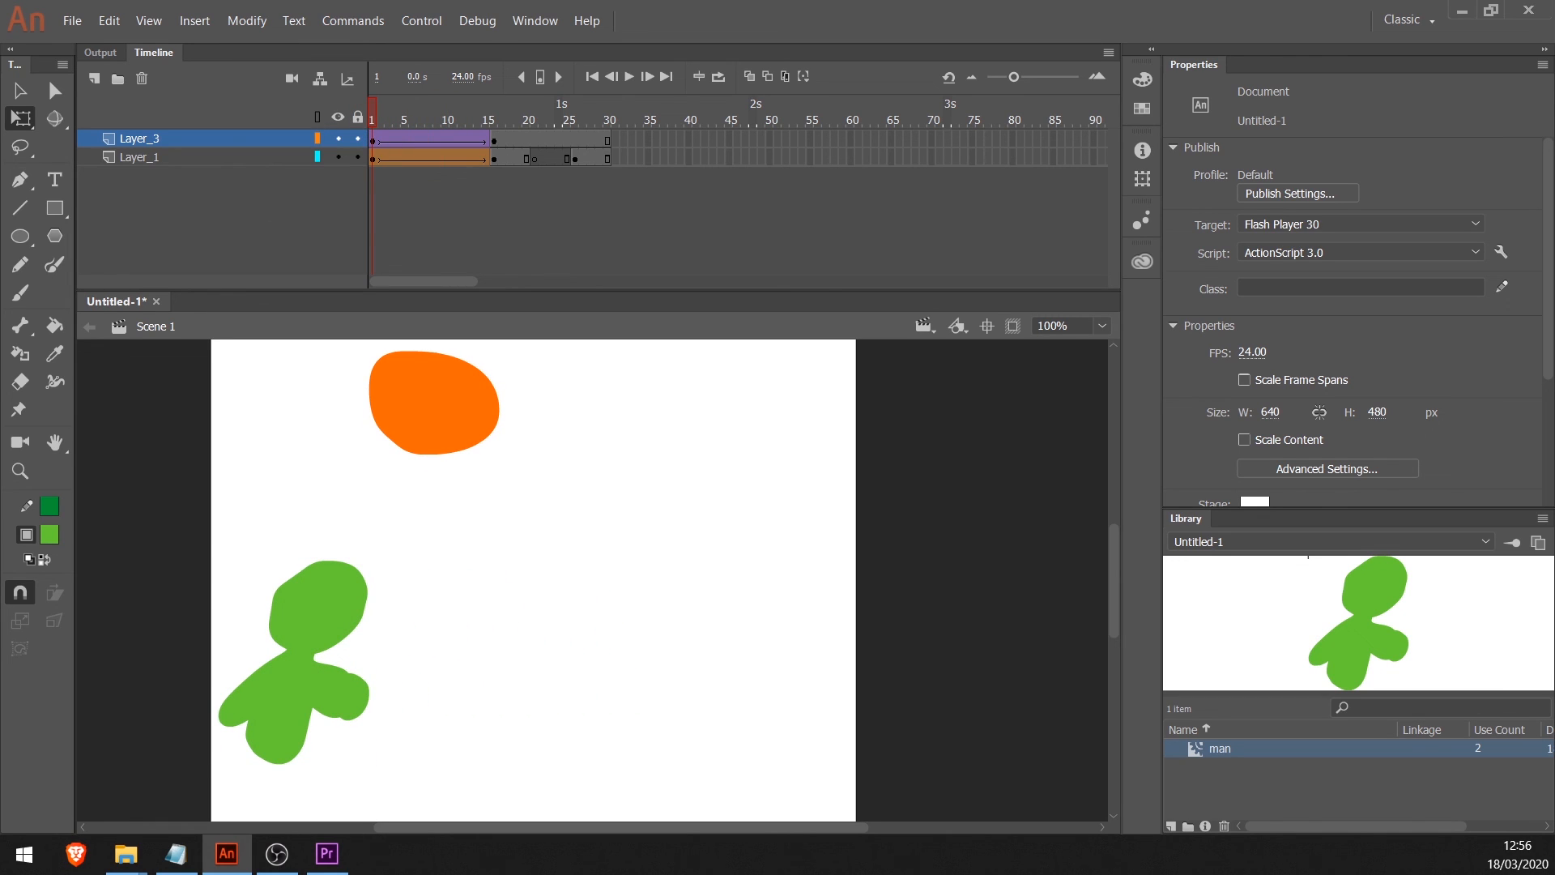